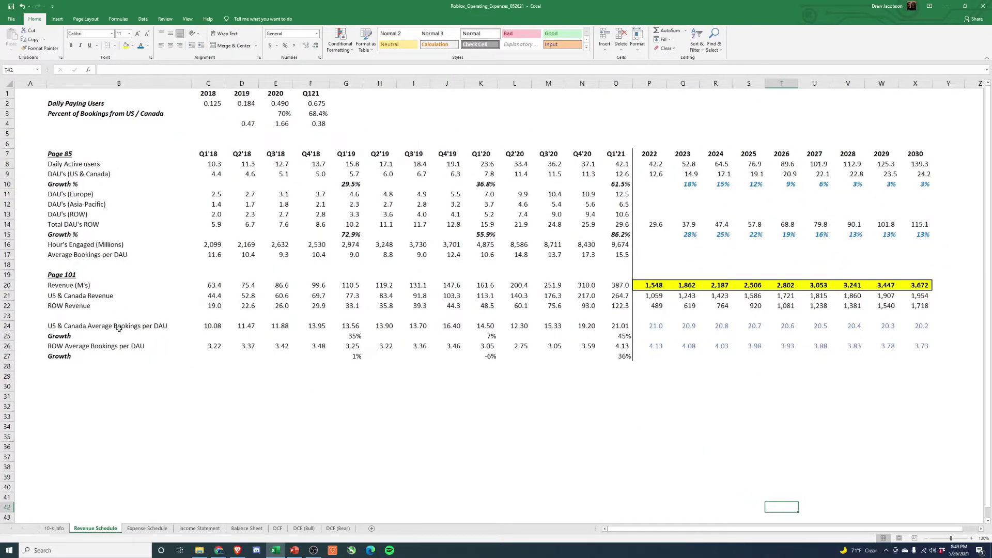
Look over the historical and projected figures on the Revenue Schedule sheet and open the Expense Schedule sheet.
{"action": "scroll", "coordinate": [426, 480], "scroll_direction": "up", "scroll_amount": 1, "text": "ctrl"}
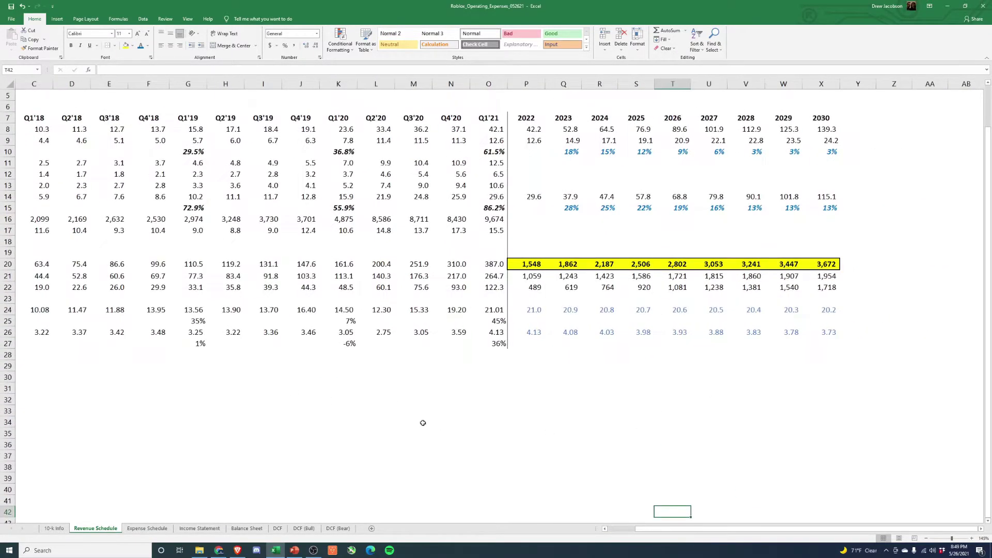
{"action": "left_click_drag", "start_coordinate": [682, 529], "coordinate": [119, 511]}
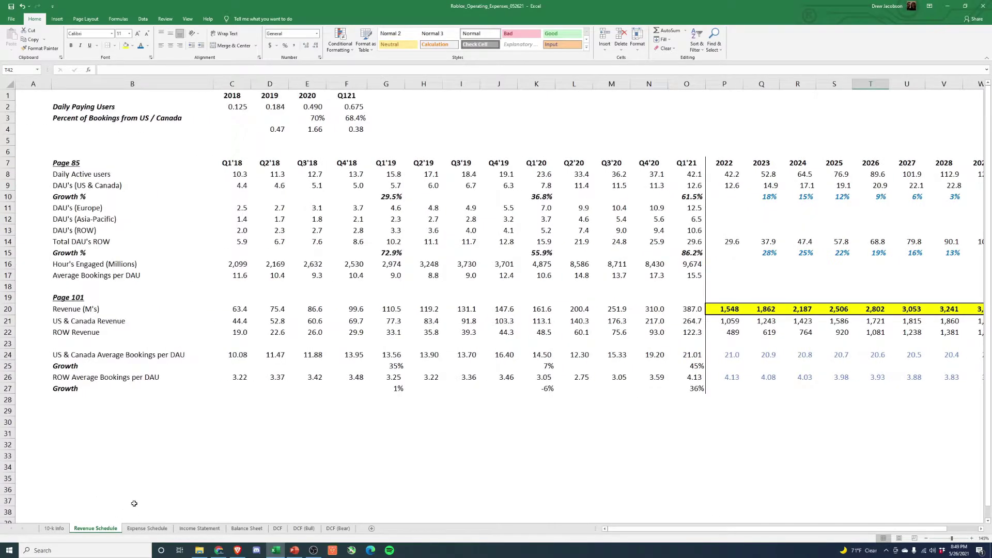
{"action": "left_click", "coordinate": [140, 529]}
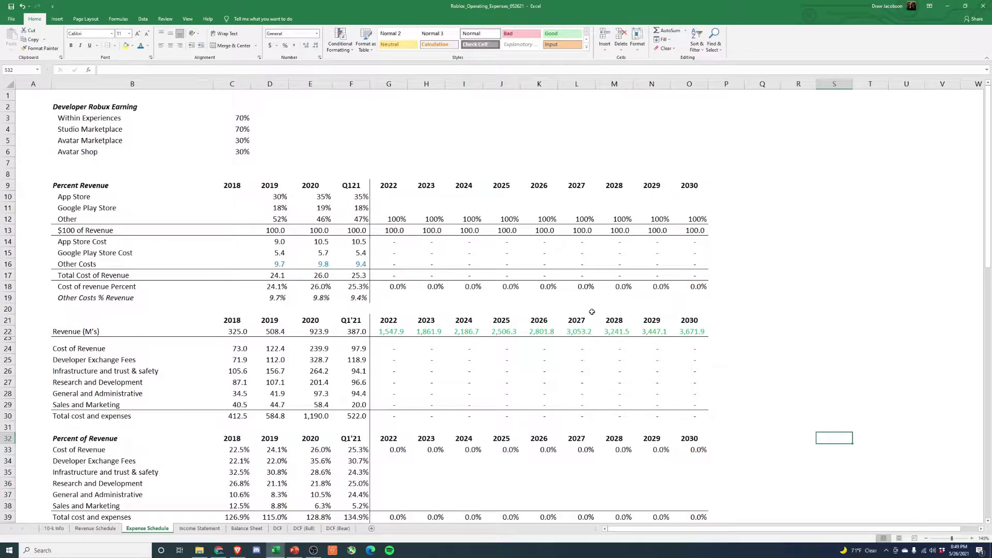
Examine the 10-k Info sheet's percent revenue, page 101 expense lines, page 102 stock-based compensation and direct listing costs.
{"action": "left_click", "coordinate": [67, 528]}
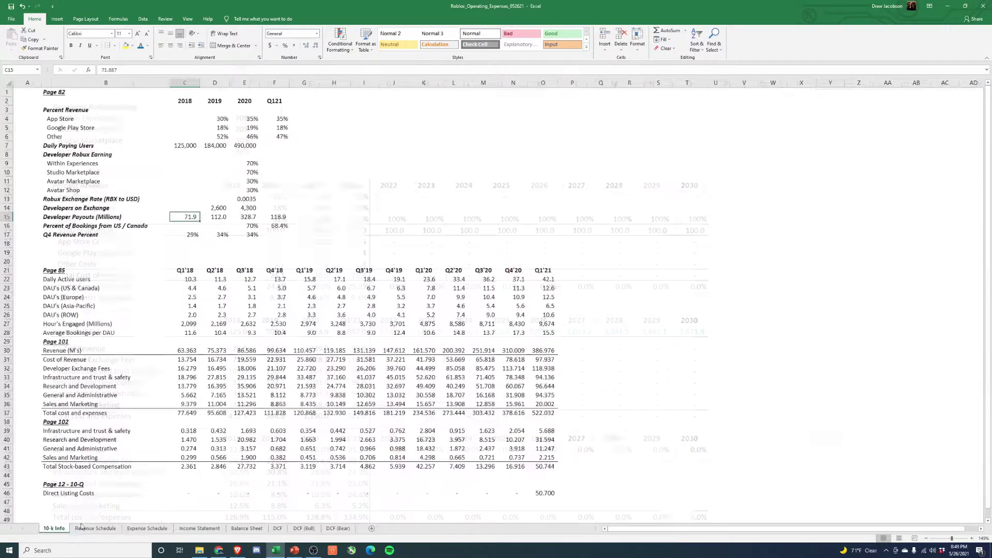
{"action": "left_click", "coordinate": [454, 200]}
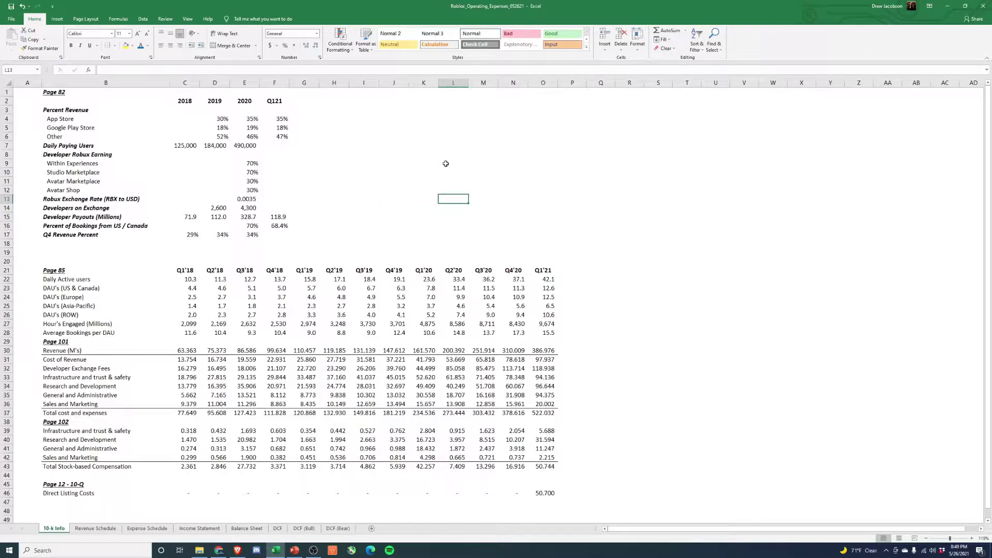
{"action": "left_click_drag", "start_coordinate": [65, 109], "coordinate": [281, 135]}
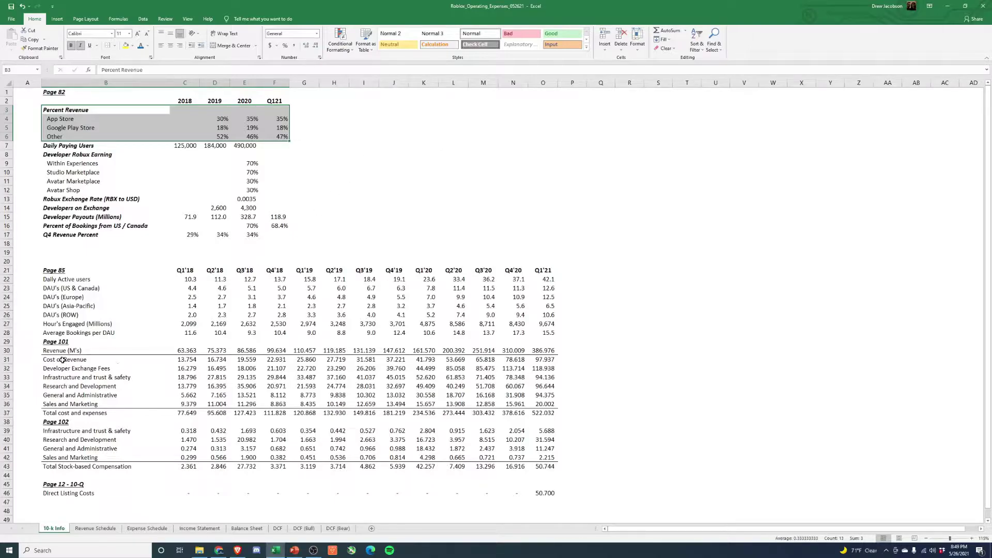
{"action": "left_click_drag", "start_coordinate": [56, 354], "coordinate": [95, 402]}
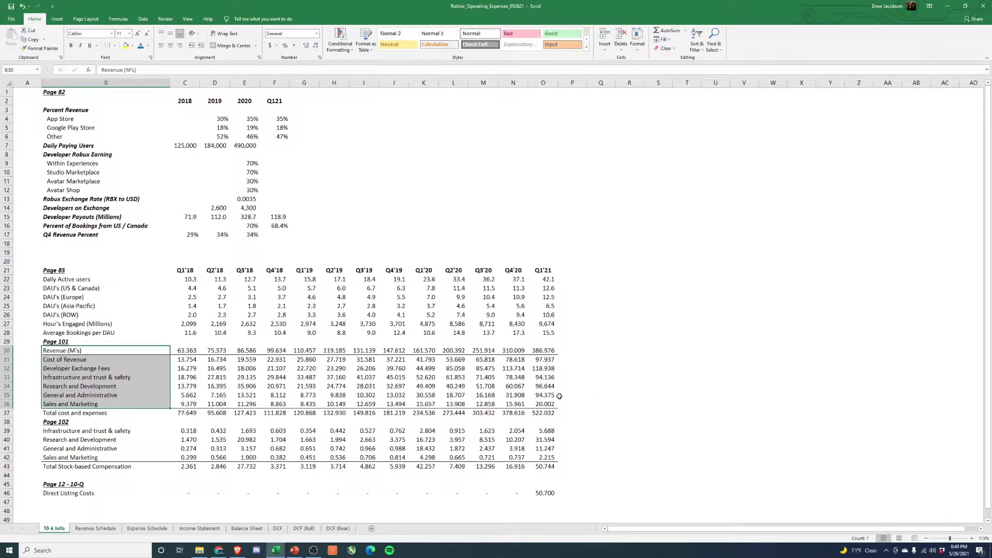
{"action": "left_click_drag", "start_coordinate": [57, 431], "coordinate": [547, 465]}
{"action": "left_click_drag", "start_coordinate": [65, 495], "coordinate": [545, 494]}
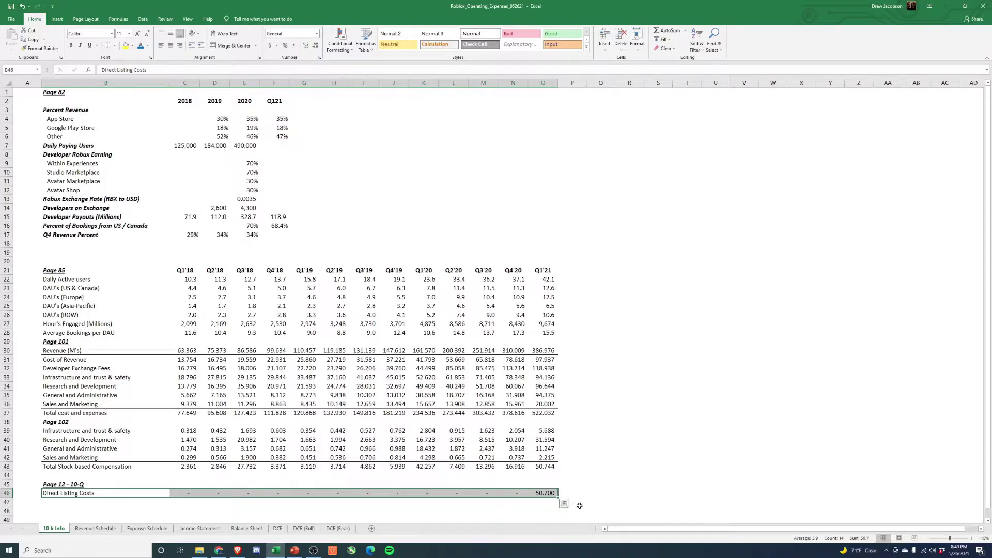
Return to the Expense Schedule sheet and highlight the whole Cost of Revenue row in the expense table.
{"action": "left_click", "coordinate": [147, 528]}
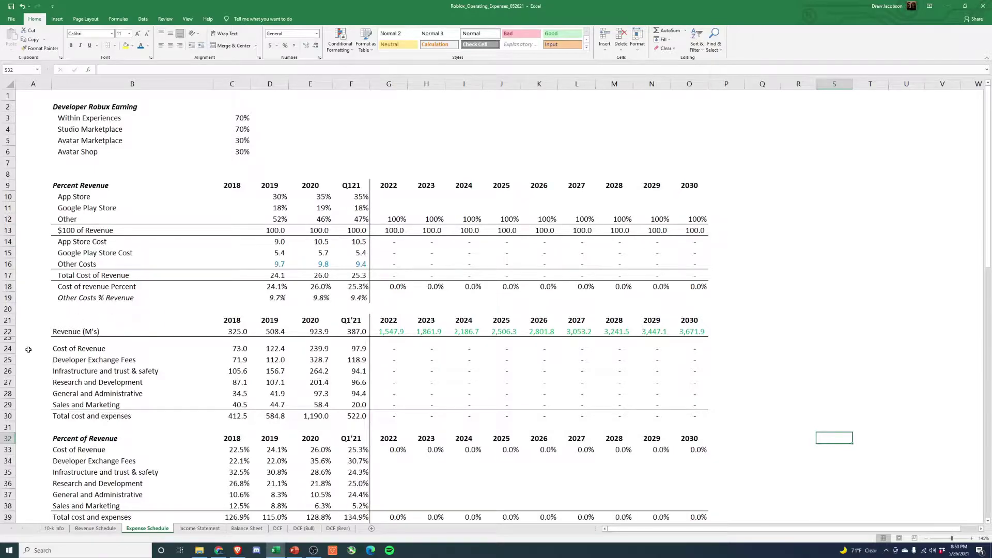
{"action": "scroll", "coordinate": [85, 320], "scroll_direction": "down", "scroll_amount": 1}
{"action": "left_click", "coordinate": [82, 314]}
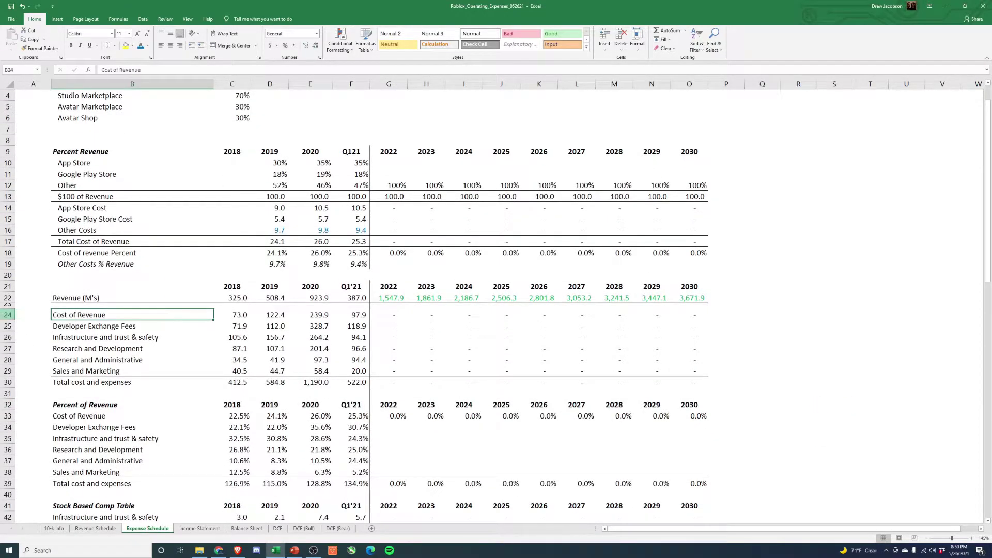
{"action": "key", "text": "shift+space"}
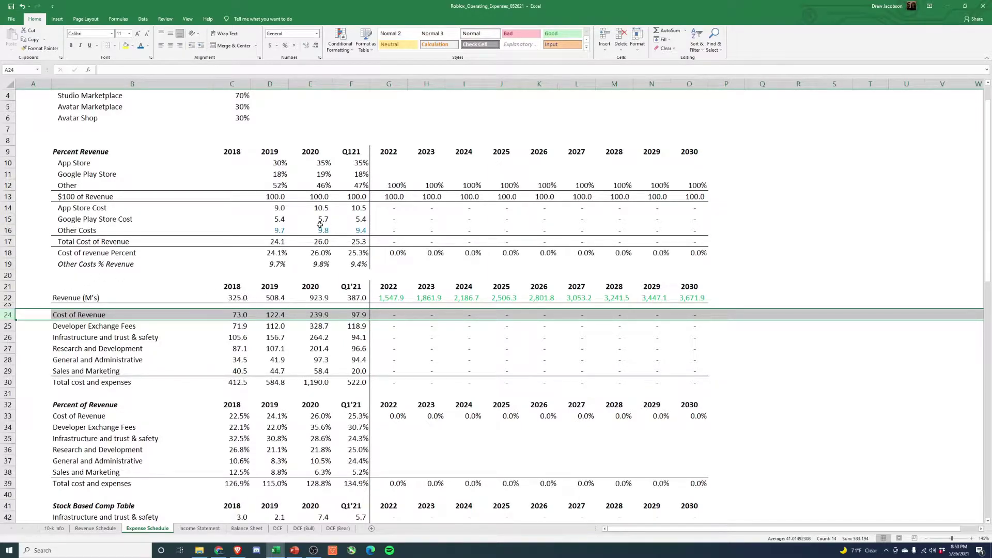
Examine the 2019 revenue split between App Store, Google Play Store and Other in the Percent Revenue table.
{"action": "left_click", "coordinate": [292, 184]}
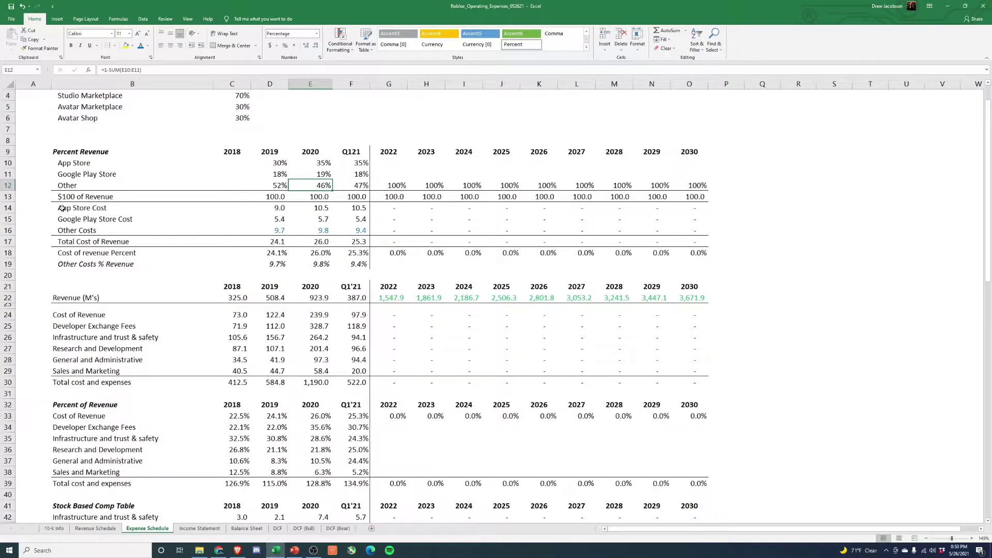
{"action": "left_click", "coordinate": [63, 164]}
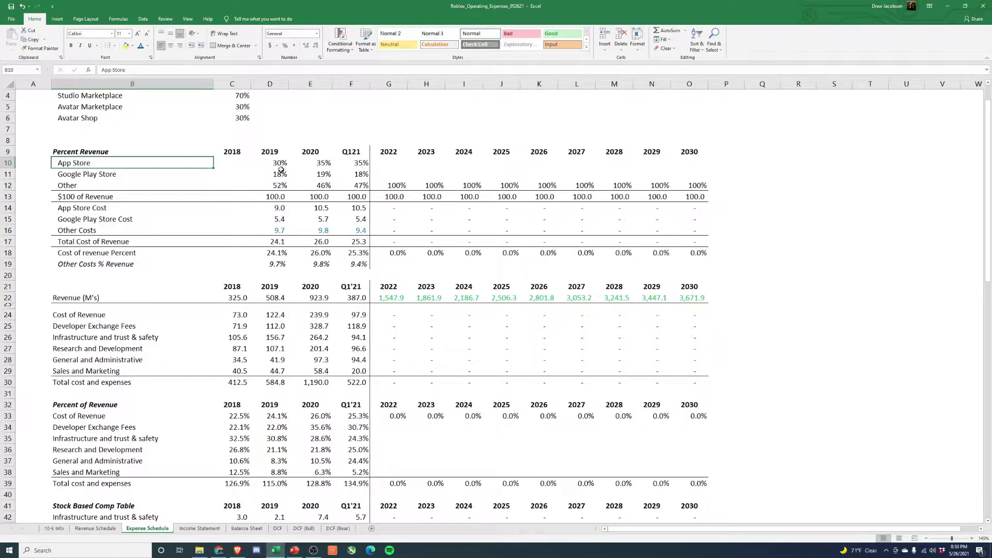
{"action": "left_click", "coordinate": [103, 175]}
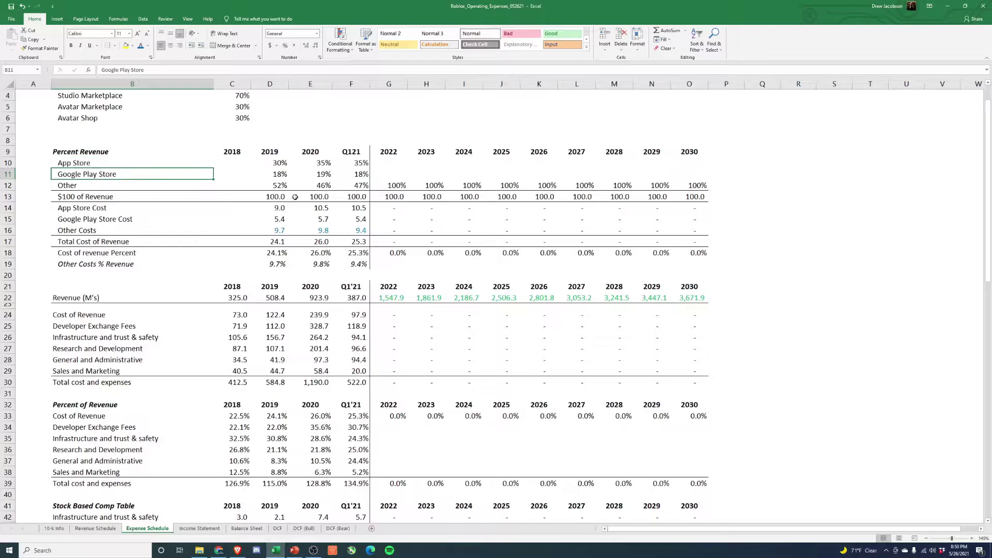
{"action": "left_click", "coordinate": [279, 163]}
{"action": "scroll", "coordinate": [198, 210], "scroll_direction": "up", "scroll_amount": 1}
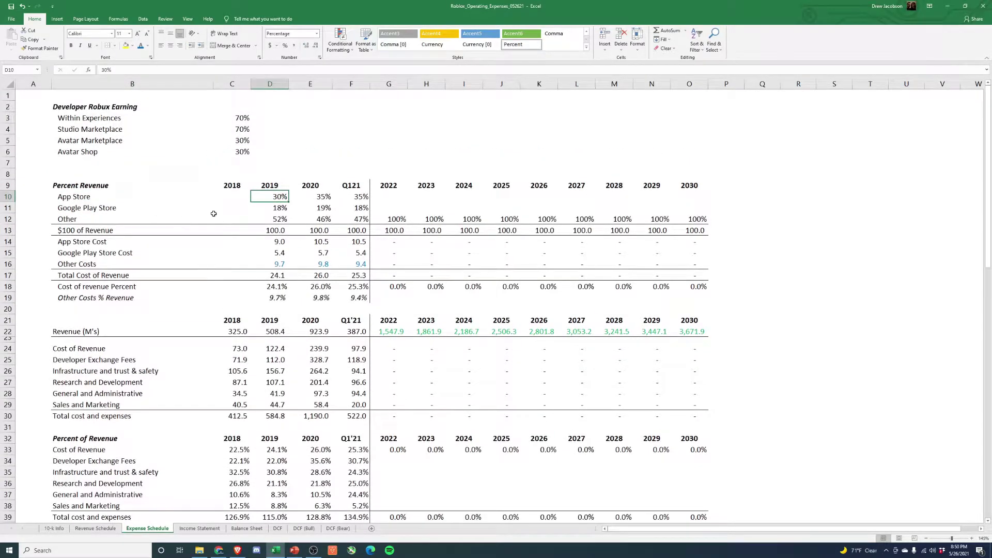
{"action": "left_click_drag", "start_coordinate": [271, 185], "coordinate": [274, 221]}
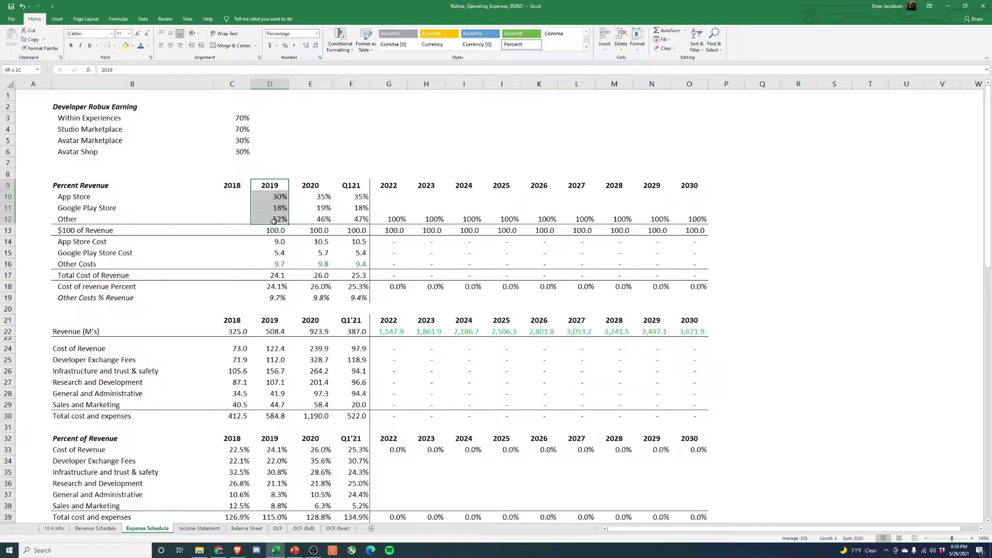
Compare the App Store and Google Play Store revenue shares across 2019, 2020 and Q1'21.
{"action": "left_click", "coordinate": [279, 198]}
{"action": "key", "text": "Right"}
{"action": "key", "text": "Right"}
{"action": "key", "text": "Left"}
{"action": "key", "text": "Left"}
{"action": "key", "text": "Down"}
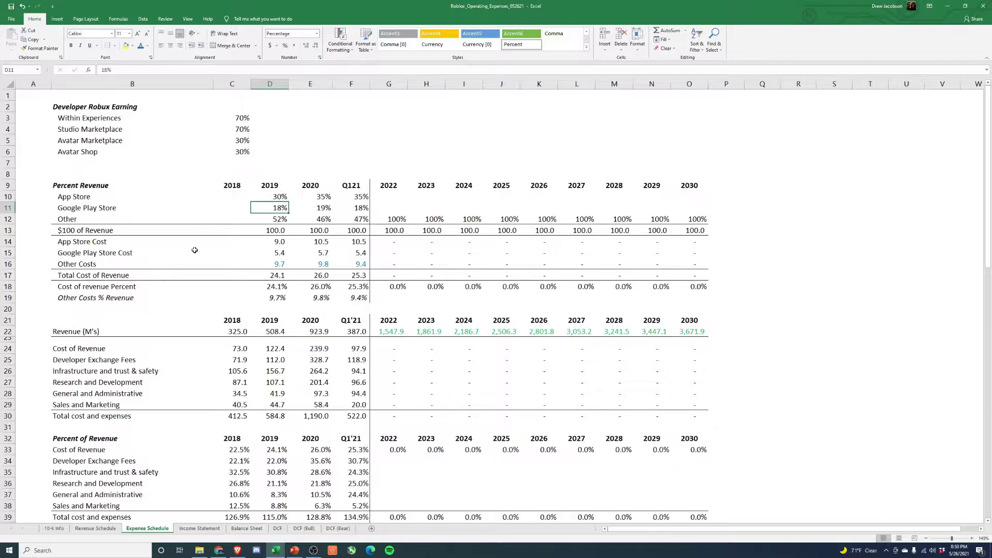
{"action": "key", "text": "Right"}
{"action": "key", "text": "Right"}
{"action": "key", "text": "Left"}
{"action": "key", "text": "Left"}
{"action": "key", "text": "Right"}
{"action": "key", "text": "Right"}
{"action": "key", "text": "Left"}
{"action": "key", "text": "Left"}
{"action": "left_click", "coordinate": [40, 284]}
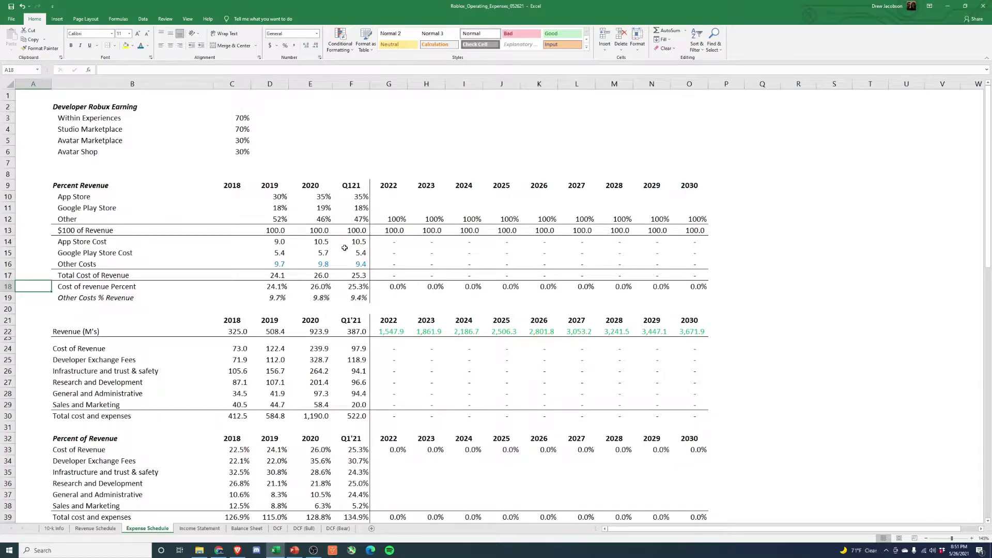
Compare the store revenue shares and 2019 cost of revenue percent with the Cost of Revenue line in Percent of Revenue.
{"action": "left_click_drag", "start_coordinate": [279, 197], "coordinate": [342, 212]}
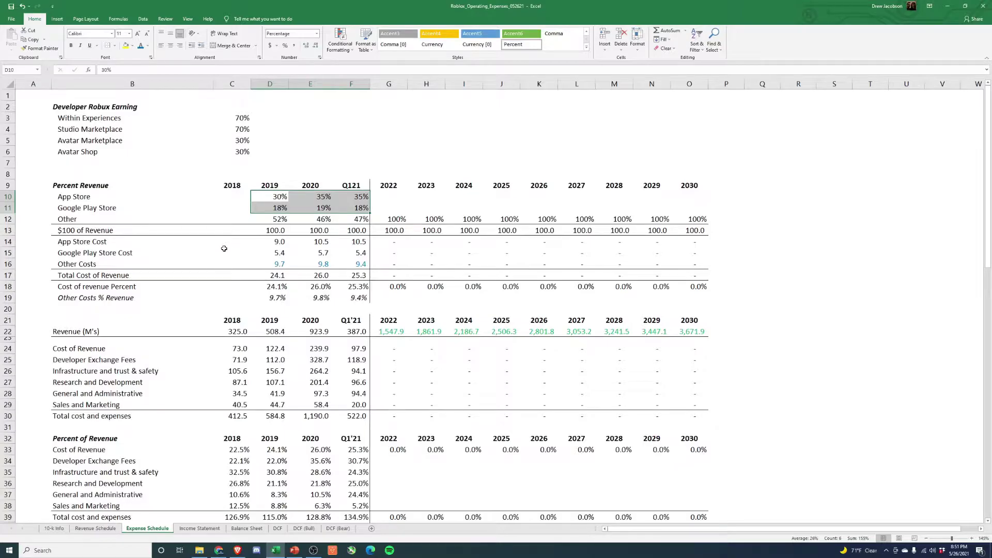
{"action": "left_click", "coordinate": [282, 289]}
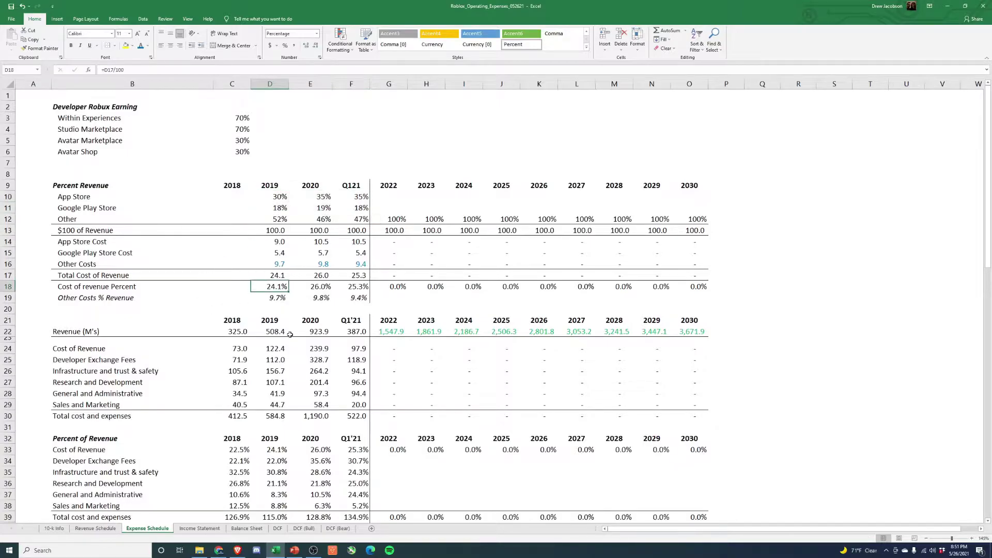
{"action": "scroll", "coordinate": [290, 334], "scroll_direction": "down", "scroll_amount": 2}
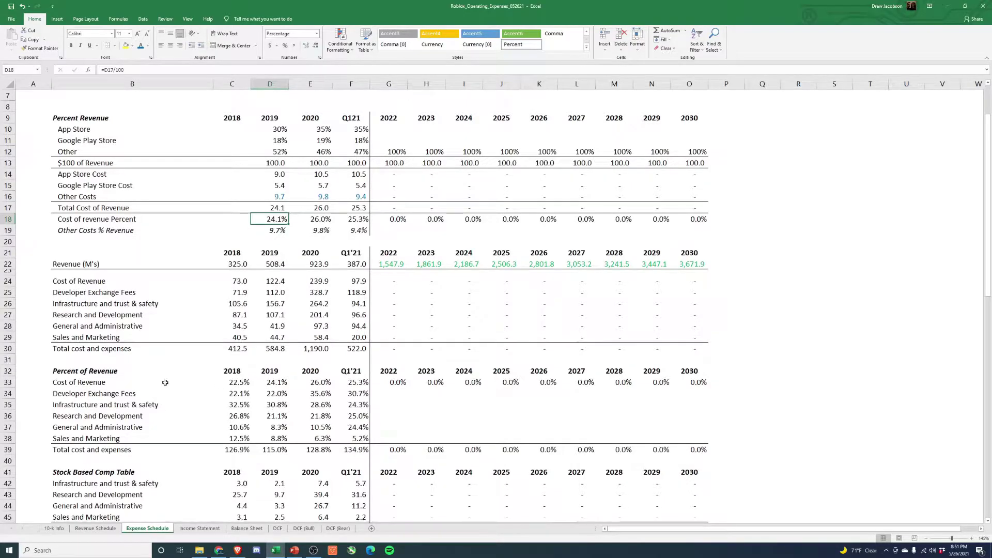
{"action": "left_click", "coordinate": [135, 385]}
{"action": "left_click_drag", "start_coordinate": [135, 384], "coordinate": [366, 384]}
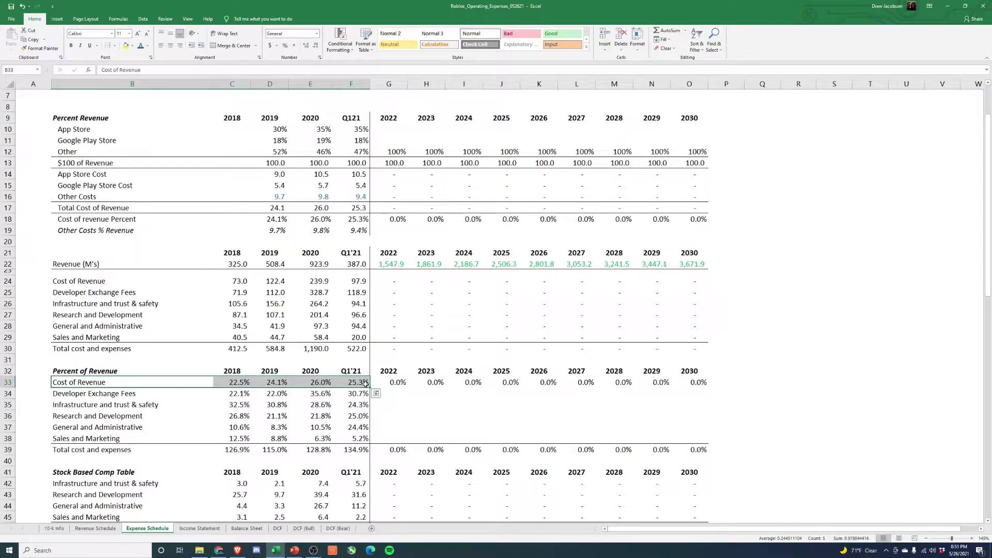
{"action": "left_click", "coordinate": [278, 283]}
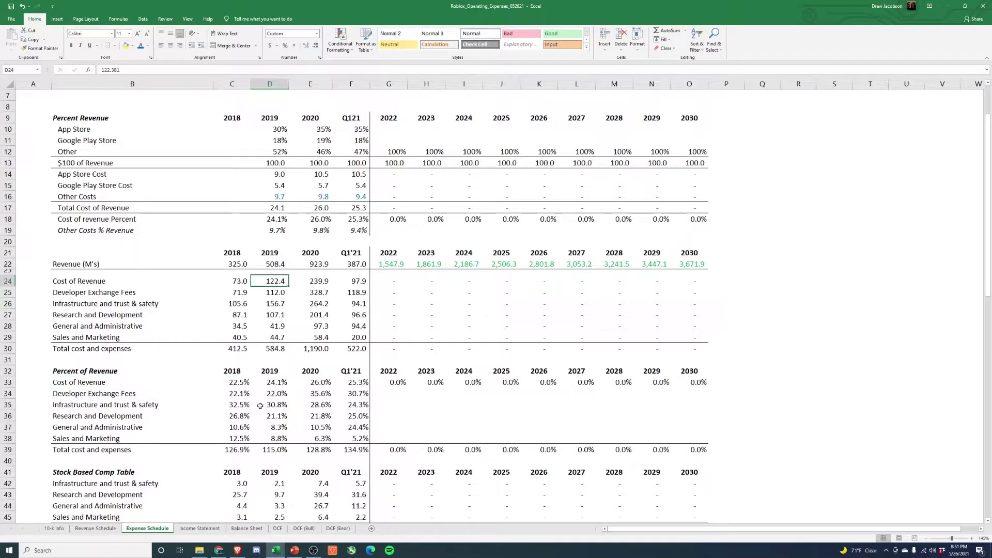
Inspect the Cost of Revenue formulas for 2018 through Q1'21 in the Percent of Revenue table without changing them.
{"action": "double_click", "coordinate": [274, 383]}
{"action": "left_click", "coordinate": [233, 383]}
{"action": "double_click", "coordinate": [234, 383]}
{"action": "left_click", "coordinate": [273, 383]}
{"action": "double_click", "coordinate": [313, 384]}
{"action": "double_click", "coordinate": [359, 385]}
{"action": "key", "text": "Escape"}
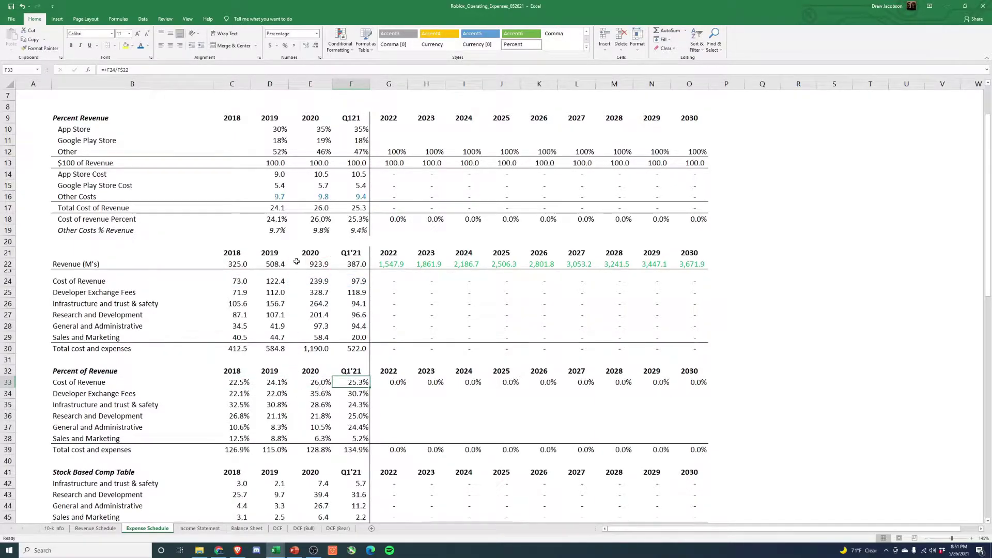
Examine the historical Other Costs values and the $100 of Revenue row in the Percent Revenue table.
{"action": "left_click_drag", "start_coordinate": [276, 197], "coordinate": [352, 196]}
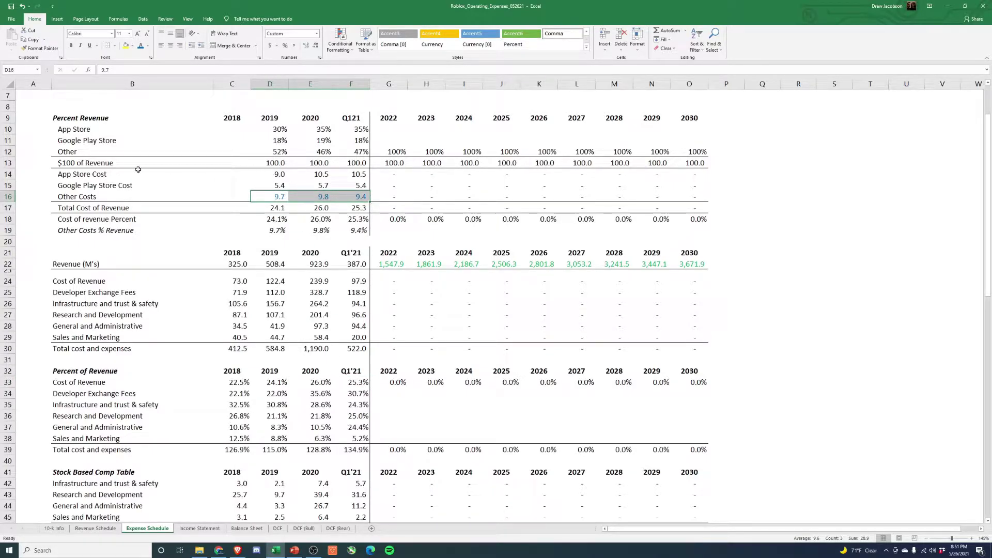
{"action": "left_click", "coordinate": [7, 163]}
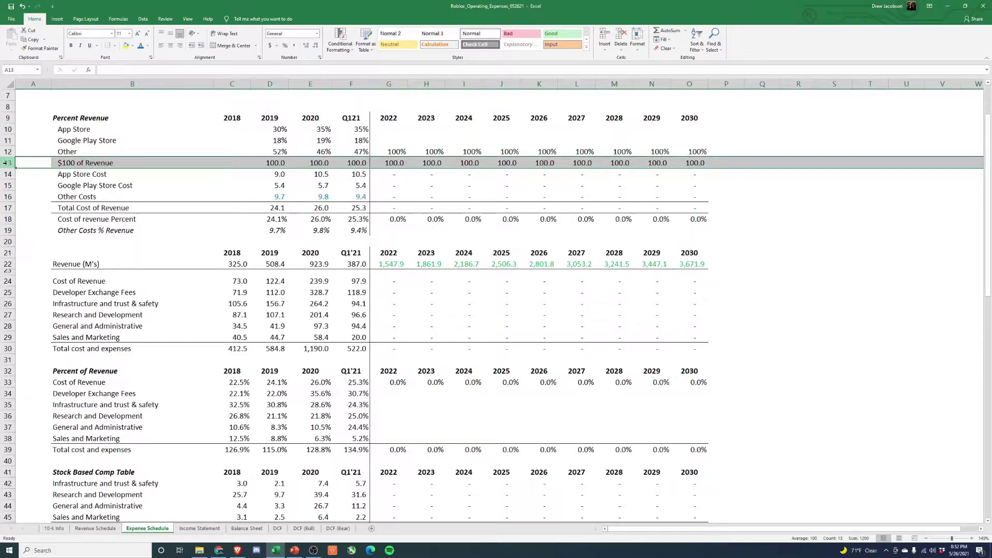
{"action": "left_click", "coordinate": [280, 162]}
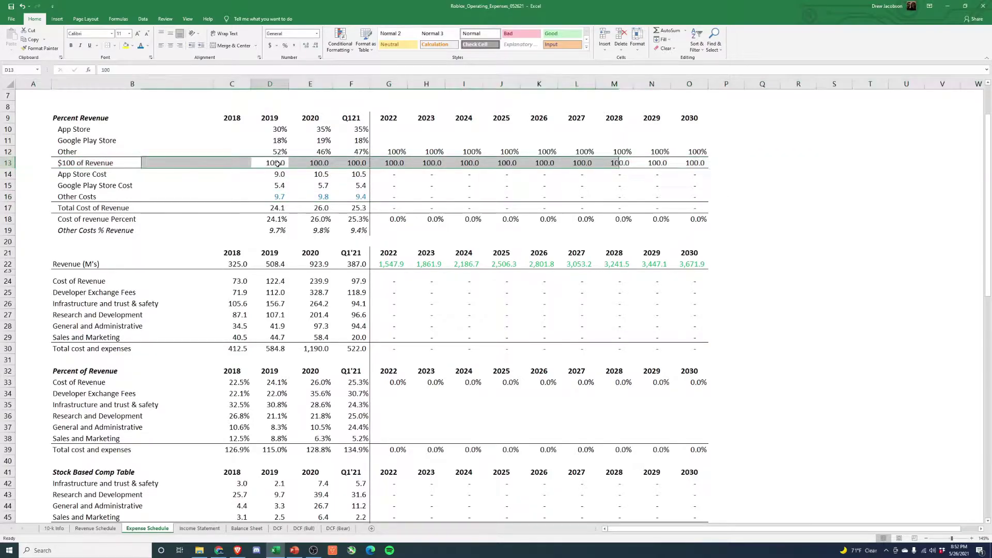
Inspect the 2019 App Store Cost and Google Play Store Cost formulas in D14 and D15, keeping them as they are.
{"action": "left_click", "coordinate": [279, 131]}
{"action": "left_click", "coordinate": [281, 174]}
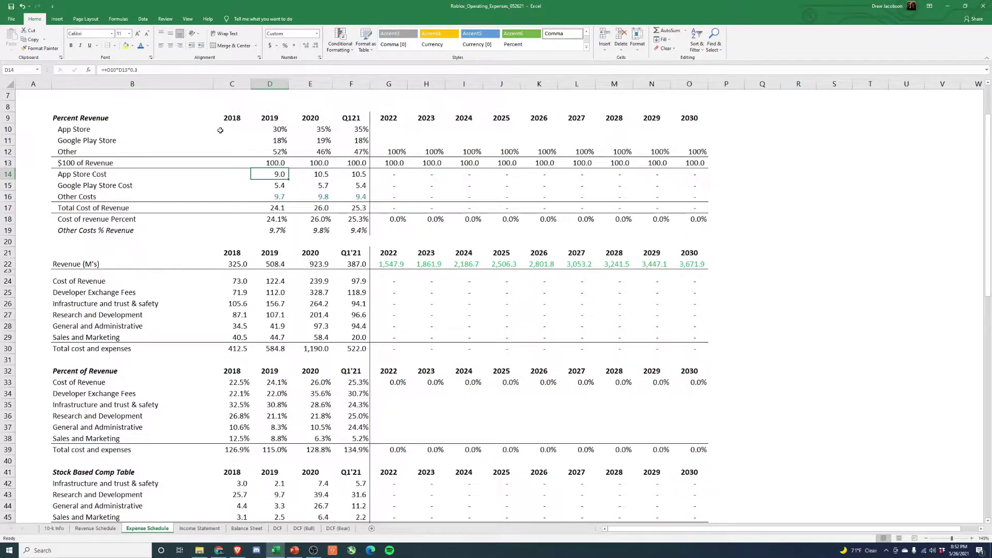
{"action": "key", "text": "F2"}
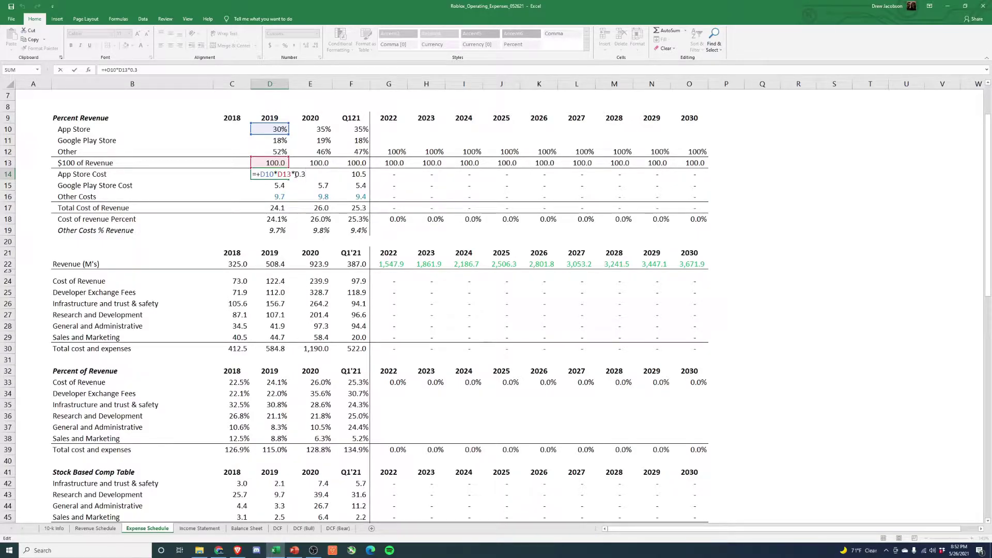
{"action": "key", "text": "ctrl+Return"}
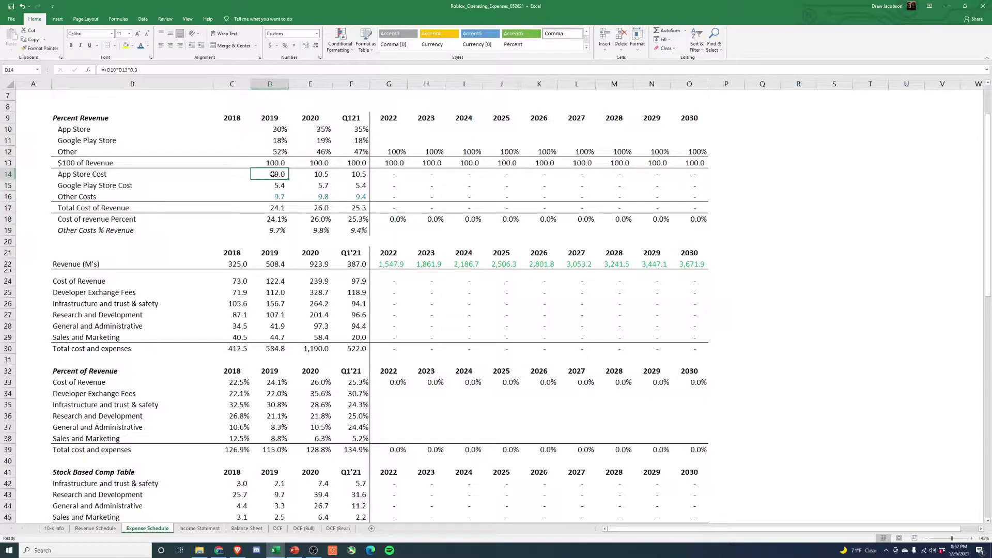
{"action": "left_click", "coordinate": [276, 186]}
{"action": "key", "text": "F2"}
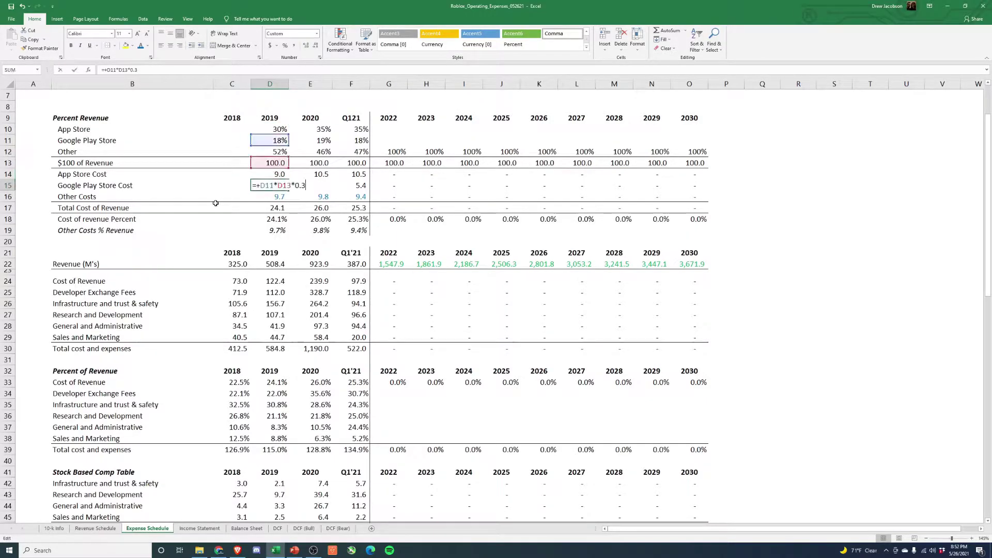
{"action": "key", "text": "ctrl+Return"}
{"action": "left_click_drag", "start_coordinate": [277, 174], "coordinate": [279, 184]}
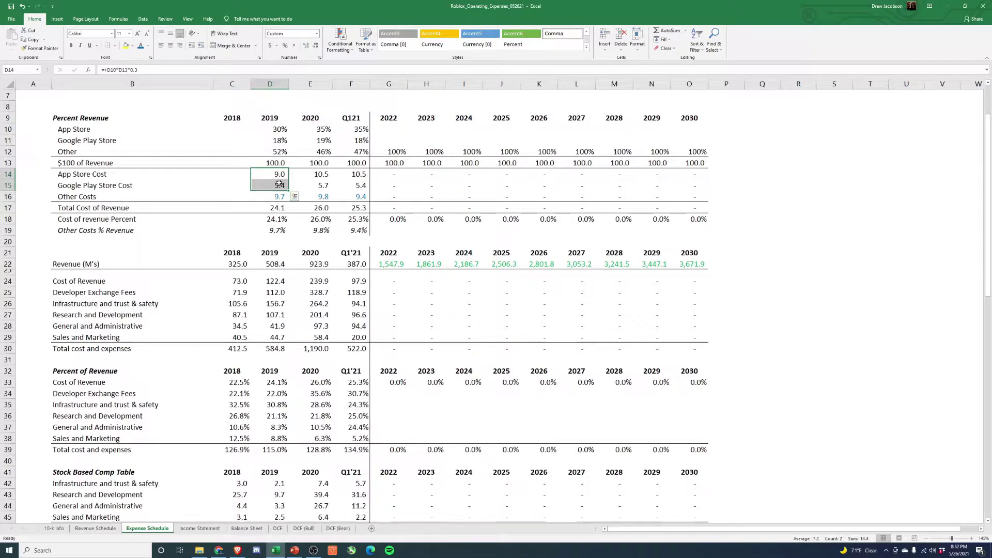
Examine the 2019 $100 of Revenue base and the Other Costs input in D16.
{"action": "left_click", "coordinate": [277, 163]}
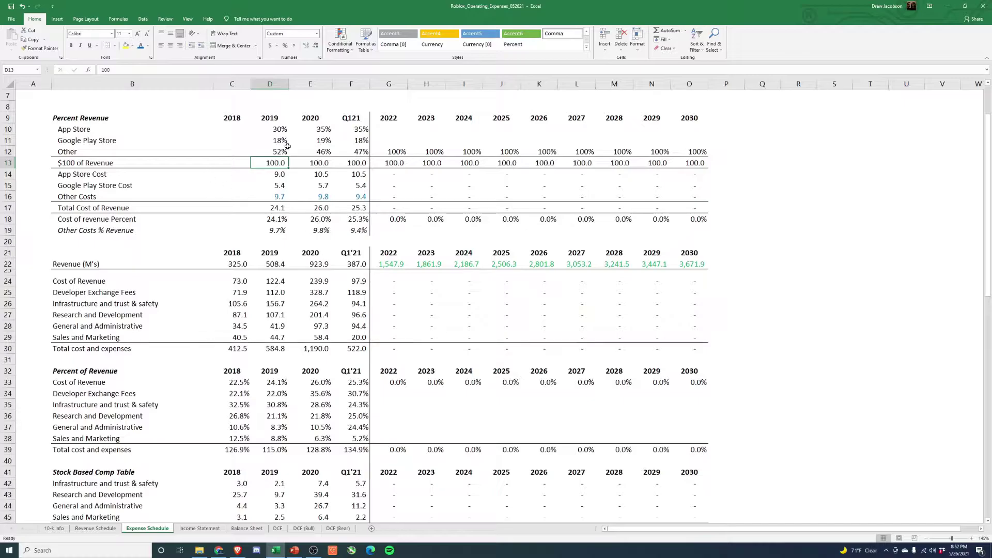
{"action": "left_click", "coordinate": [273, 199]}
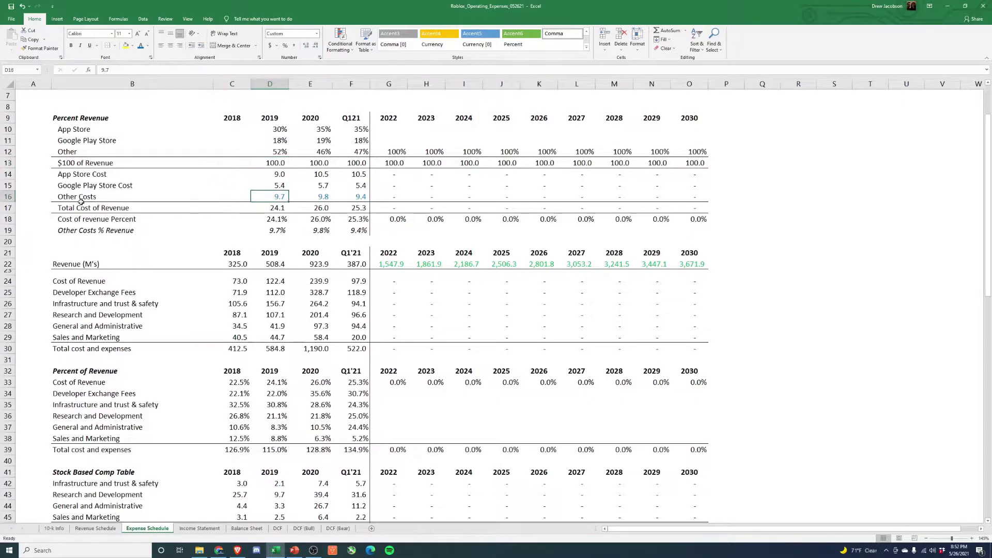
{"action": "left_click", "coordinate": [81, 202]}
{"action": "left_click", "coordinate": [280, 197]}
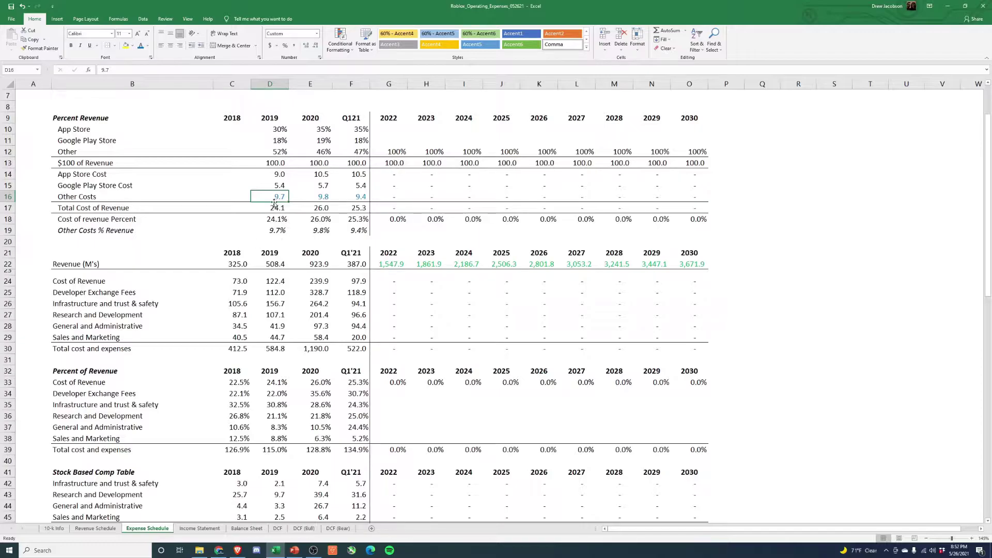
Compare the 2019 Cost of revenue Percent in D18 with D33 in the Percent of Revenue table and the Other Costs input in D16.
{"action": "left_click", "coordinate": [277, 220]}
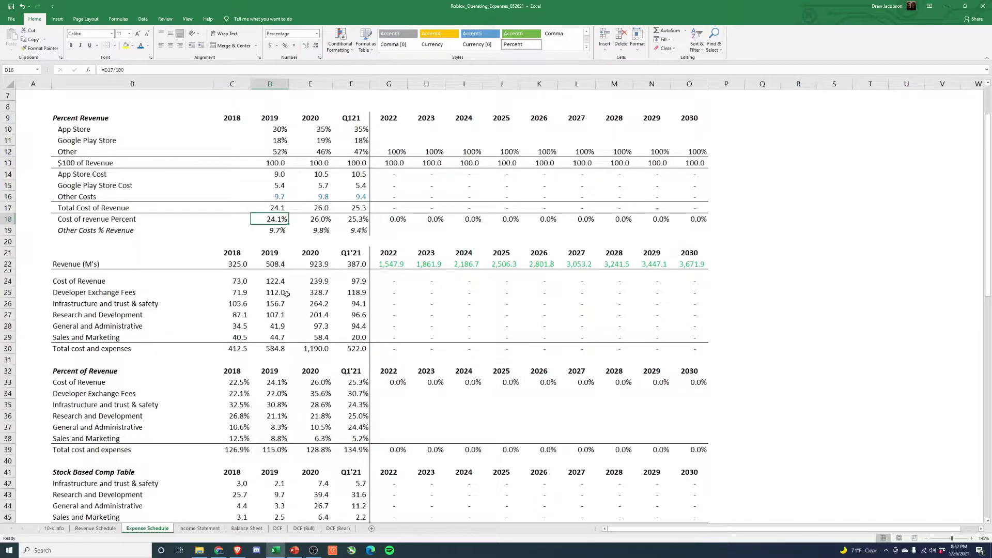
{"action": "left_click", "coordinate": [274, 384]}
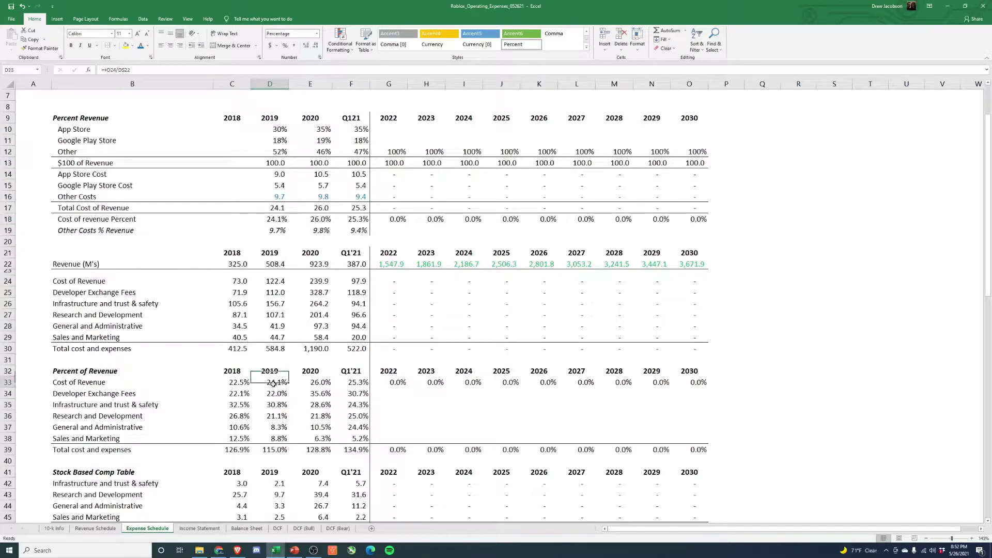
{"action": "left_click", "coordinate": [342, 383]}
{"action": "left_click", "coordinate": [280, 380]}
{"action": "left_click", "coordinate": [280, 196]}
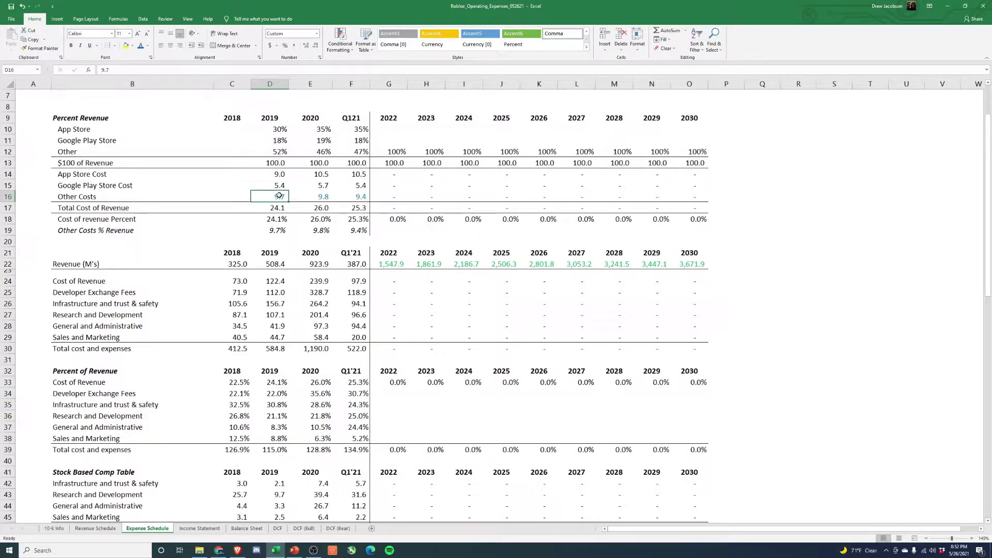
{"action": "left_click", "coordinate": [279, 221]}
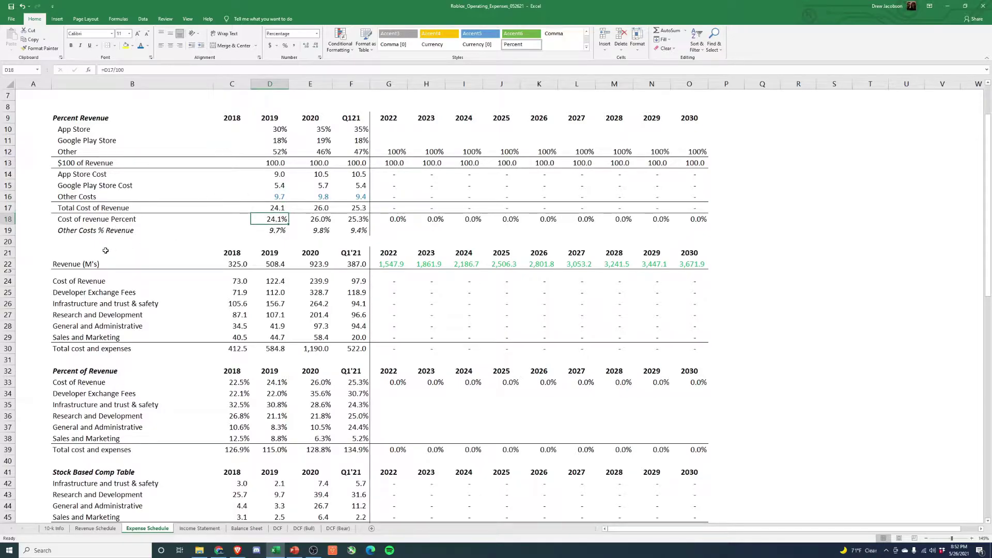
Inspect the Other Costs % Revenue row for 2019, 2020 and Q1'21.
{"action": "left_click", "coordinate": [102, 230]}
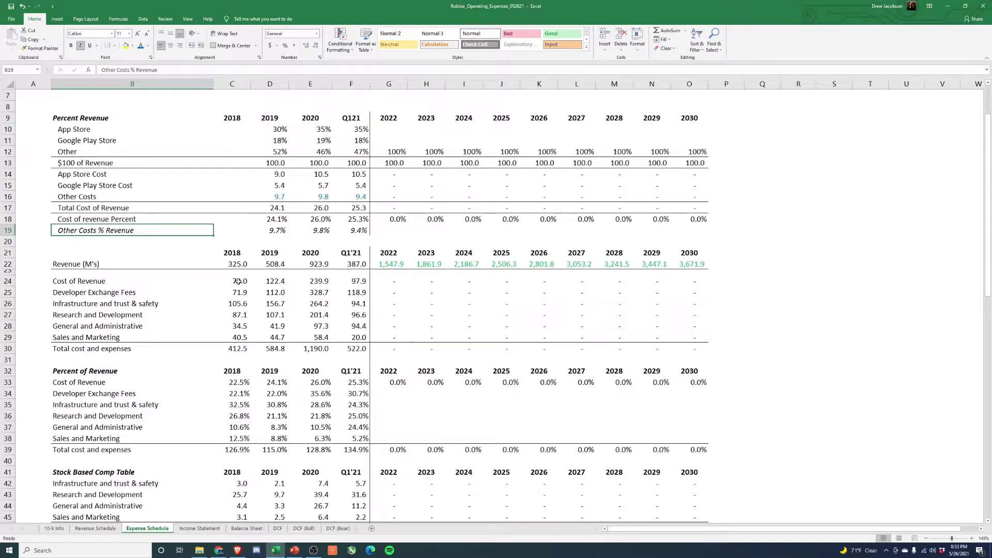
{"action": "left_click", "coordinate": [277, 231]}
{"action": "left_click", "coordinate": [315, 232]}
{"action": "left_click", "coordinate": [352, 234]}
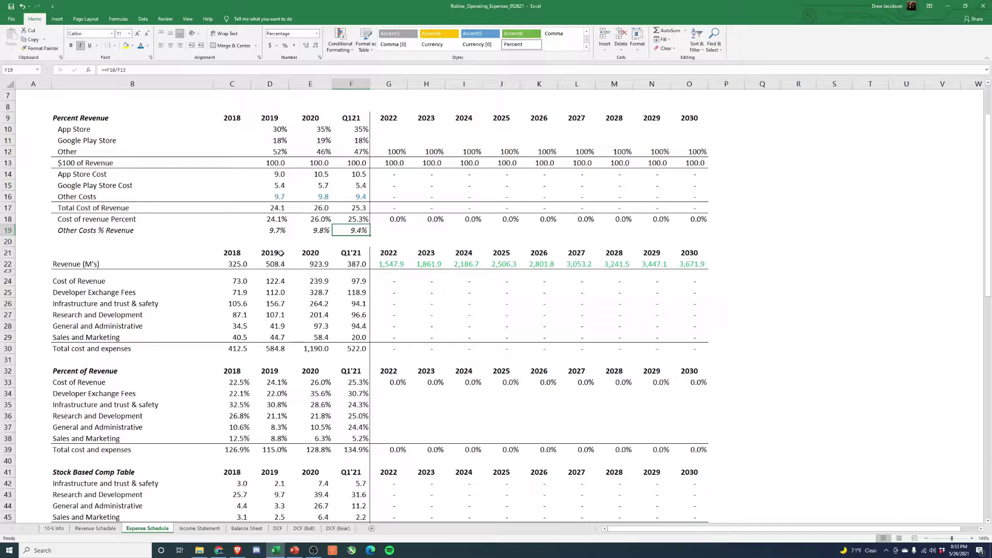
Examine the 2022–2030 App Store, Google Play Store and Other share cells, plus the Q1'21 and 2022 Other Costs % Revenue cells.
{"action": "left_click_drag", "start_coordinate": [391, 131], "coordinate": [690, 143]}
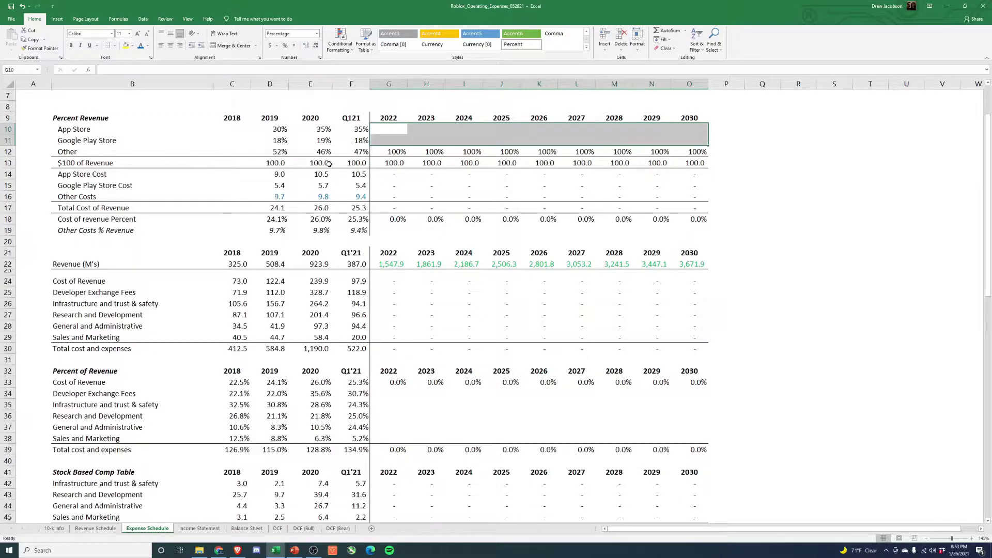
{"action": "left_click", "coordinate": [383, 151]}
{"action": "left_click_drag", "start_coordinate": [387, 151], "coordinate": [695, 154]}
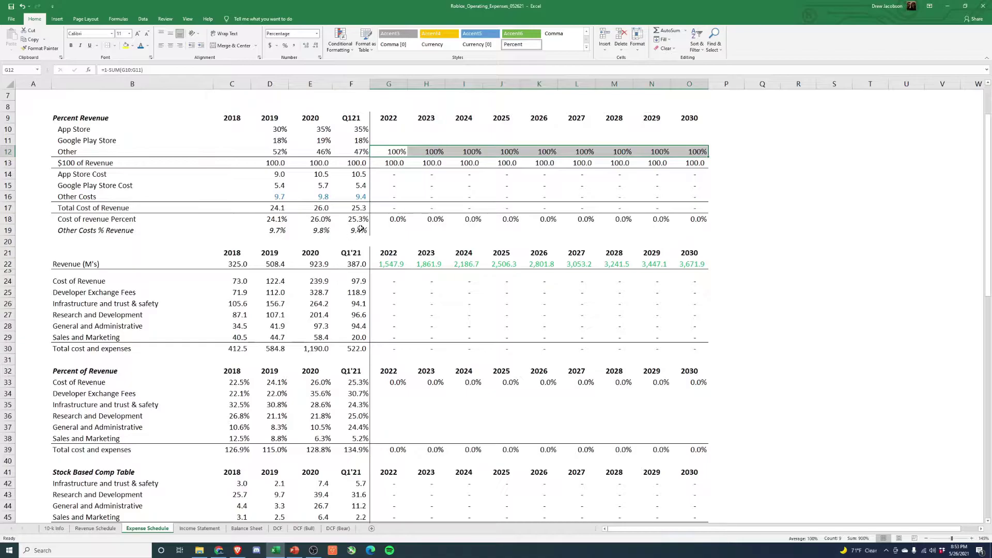
{"action": "left_click", "coordinate": [362, 231]}
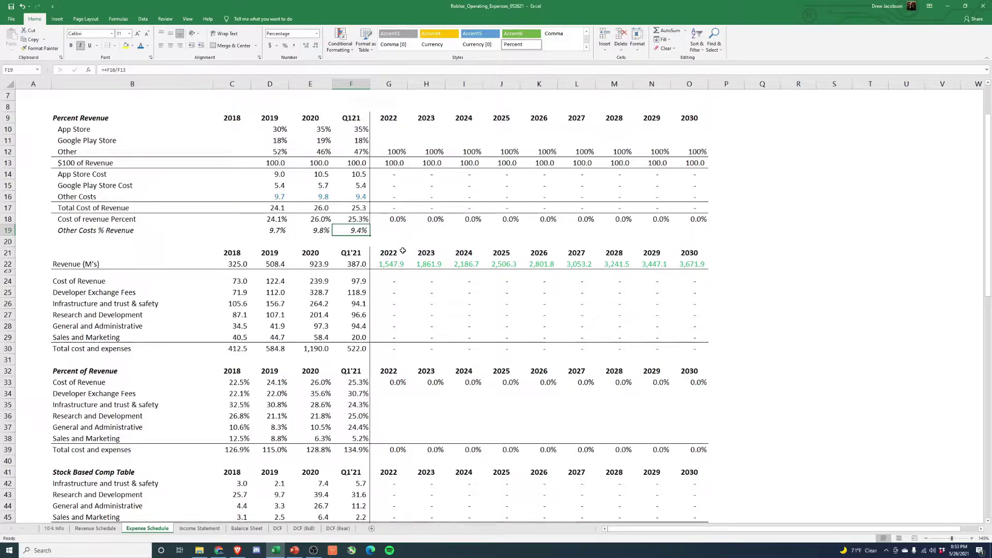
{"action": "left_click", "coordinate": [381, 230]}
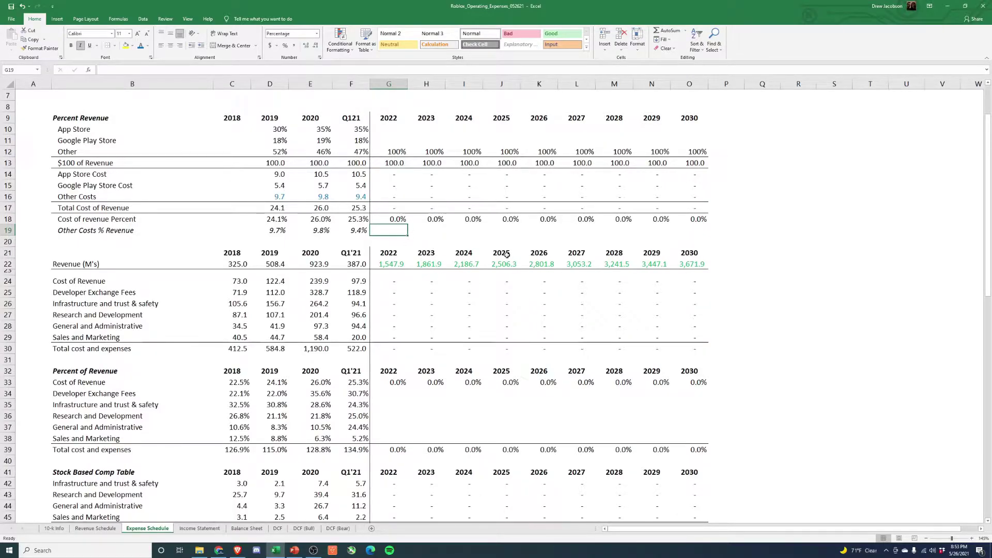
Set the 2022 Other Costs % Revenue to 9.5% and link the 2023 cell to it.
{"action": "left_click_drag", "start_coordinate": [275, 230], "coordinate": [356, 231]}
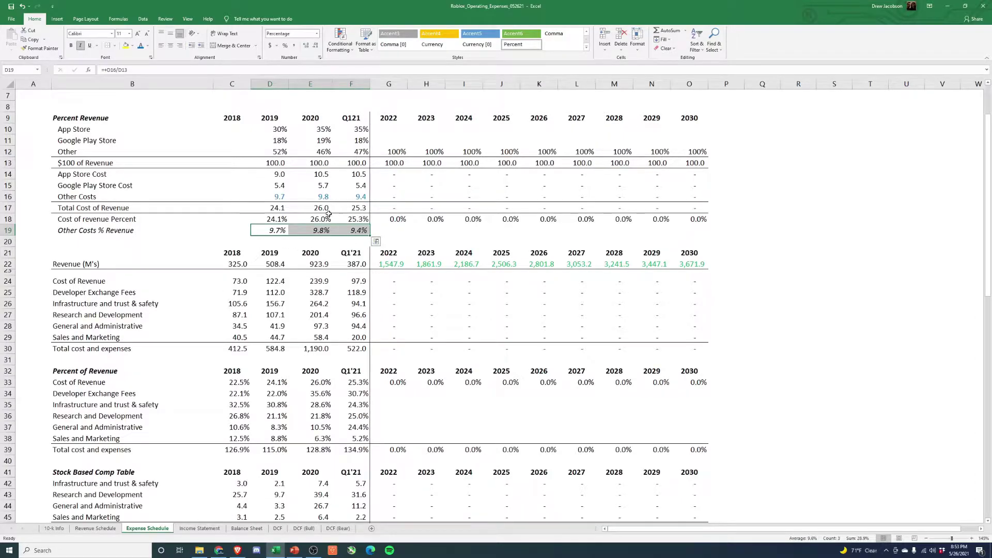
{"action": "left_click", "coordinate": [395, 232]}
{"action": "type", "text": "9.5%"}
{"action": "key", "text": "Tab"}
{"action": "type", "text": "+"}
{"action": "key", "text": "Left"}
{"action": "key", "text": "Return"}
Copy the 2023 Other Costs % Revenue link across 2024 through 2030.
{"action": "key", "text": "Up"}
{"action": "key", "text": "ctrl+c"}
{"action": "key", "text": "Right"}
{"action": "key", "text": "shift+Right"}
{"action": "key", "text": "shift+Right"}
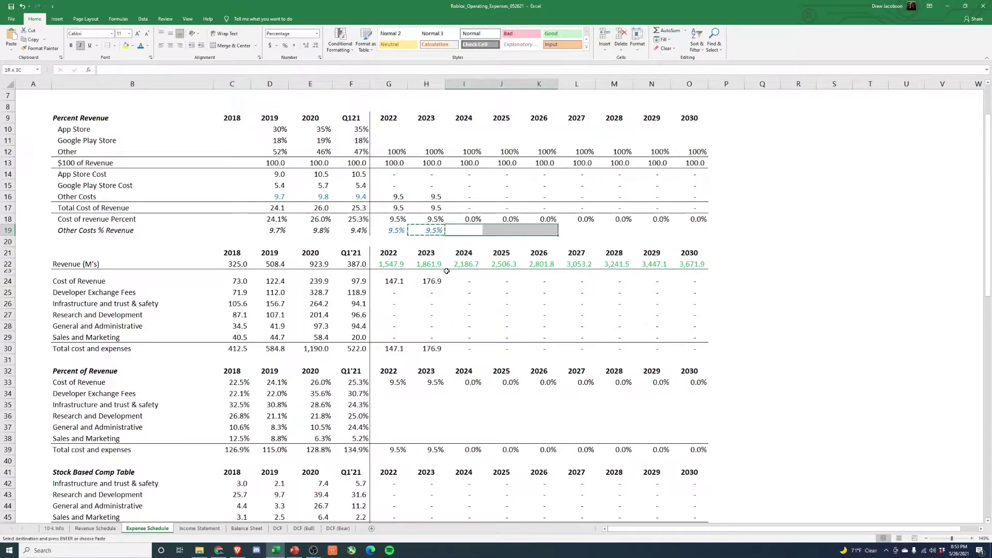
{"action": "key", "text": "shift+Right"}
{"action": "key", "text": "shift+Right"}
{"action": "key", "text": "shift+Right"}
{"action": "key", "text": "shift+Right"}
{"action": "key", "text": "Return"}
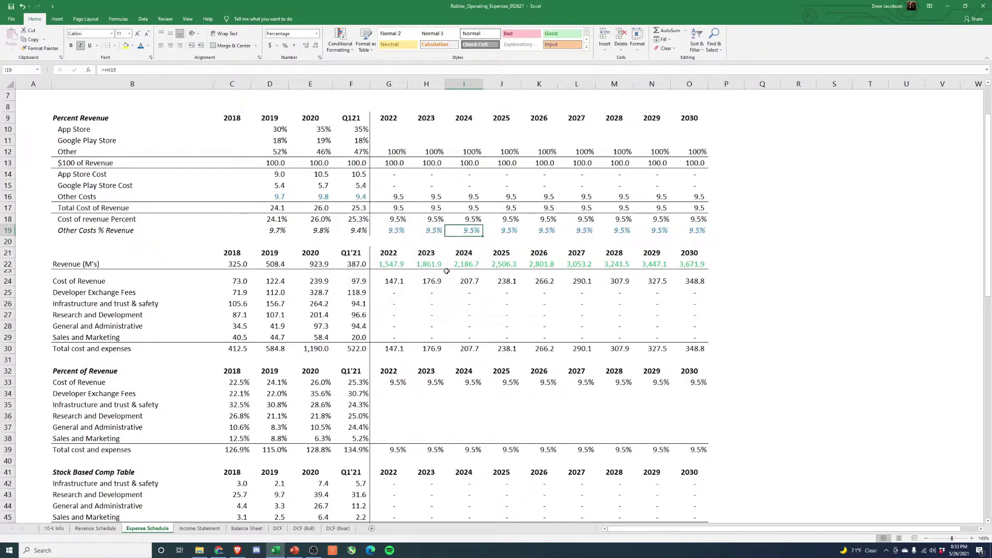
{"action": "key", "text": "Left"}
{"action": "key", "text": "Left"}
{"action": "key", "text": "Up"}
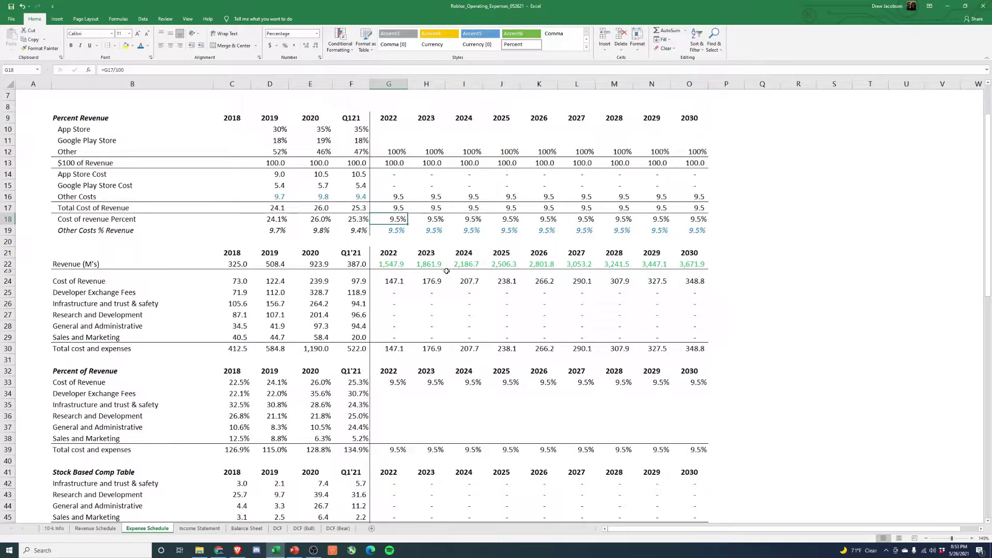
Review the projected Cost of Revenue percentages in row 33 and compare projected with historical Other Costs % Revenue in row 19.
{"action": "left_click_drag", "start_coordinate": [391, 383], "coordinate": [690, 383]}
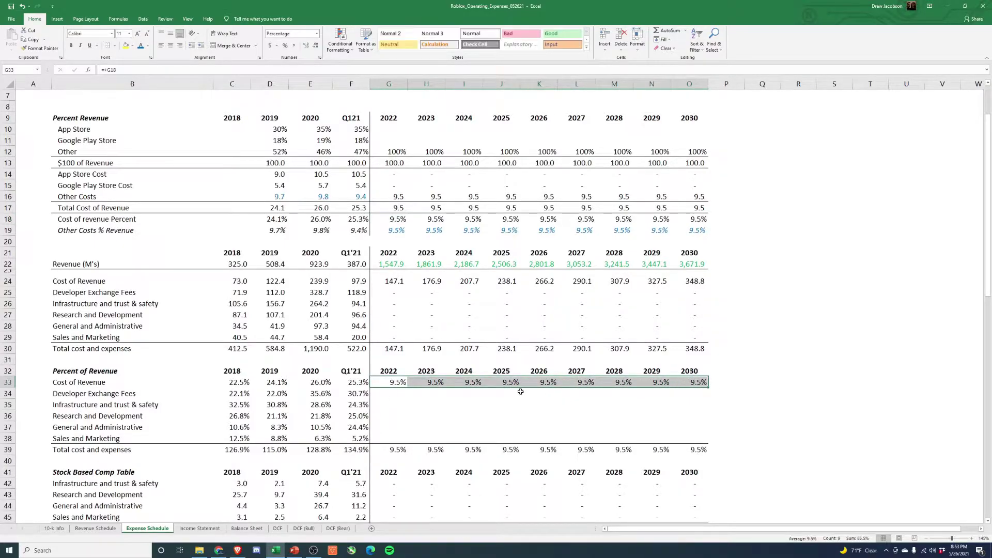
{"action": "left_click_drag", "start_coordinate": [401, 230], "coordinate": [698, 230]}
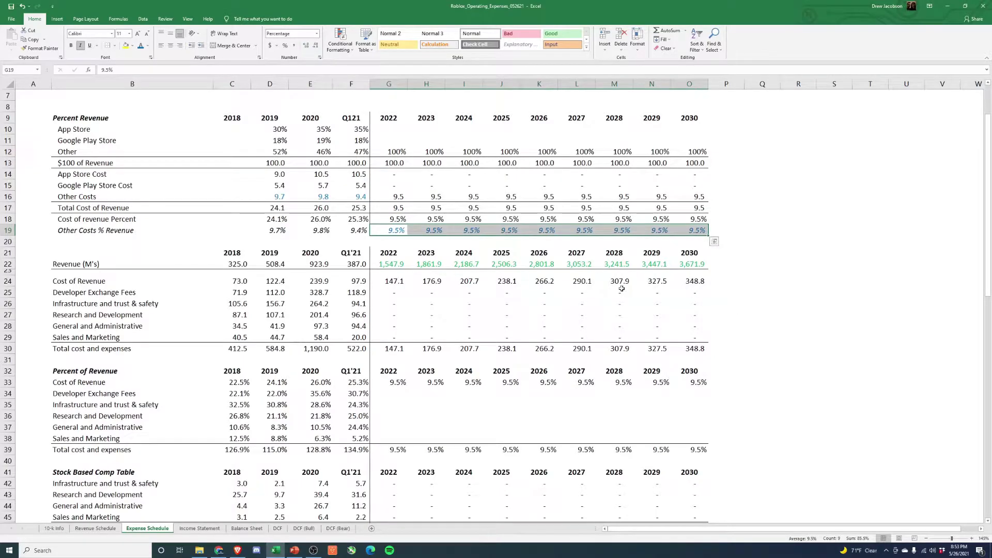
{"action": "left_click_drag", "start_coordinate": [289, 230], "coordinate": [351, 230]}
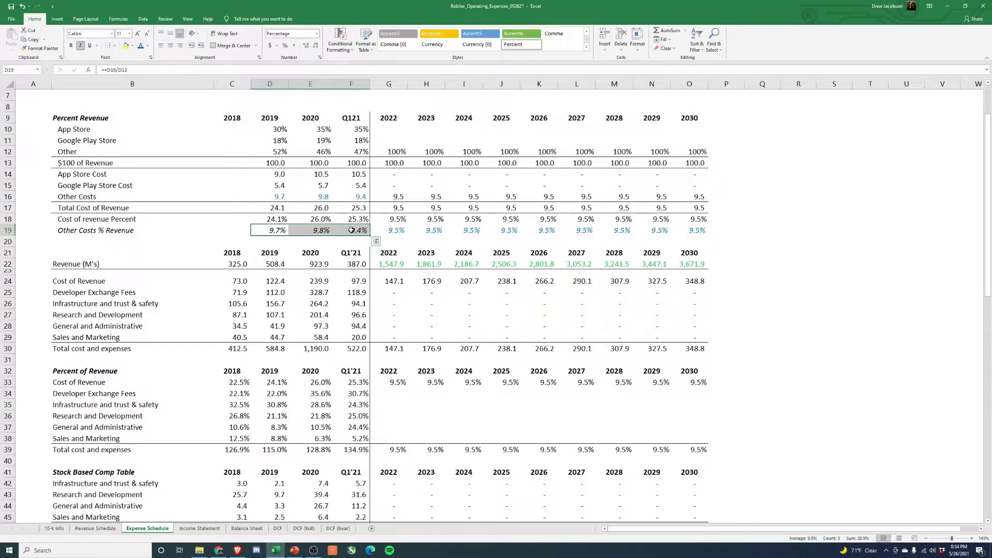
Set the 2022 App Store share of revenue to 50% and link the 2023 cell to it.
{"action": "left_click_drag", "start_coordinate": [284, 131], "coordinate": [359, 138]}
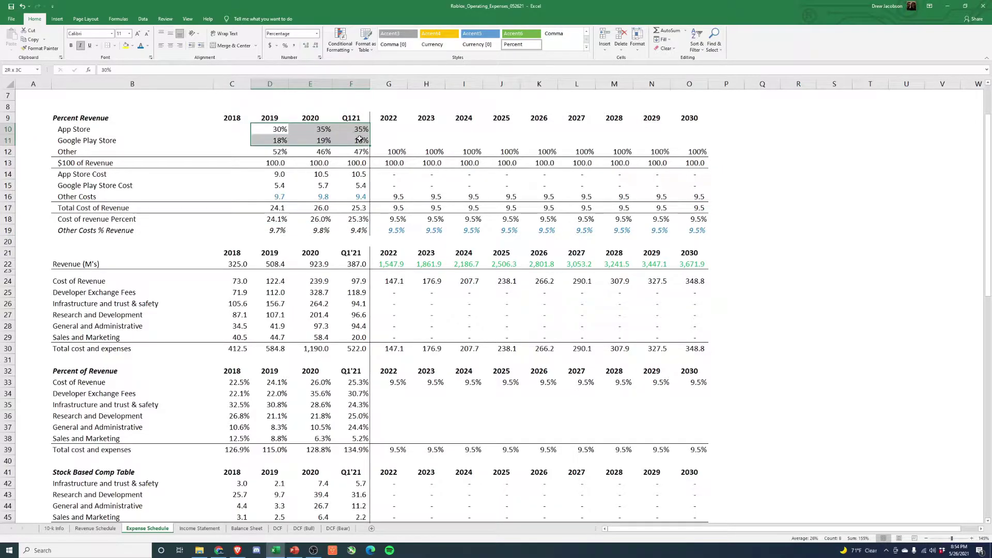
{"action": "left_click", "coordinate": [396, 132]}
{"action": "type", "text": "50"}
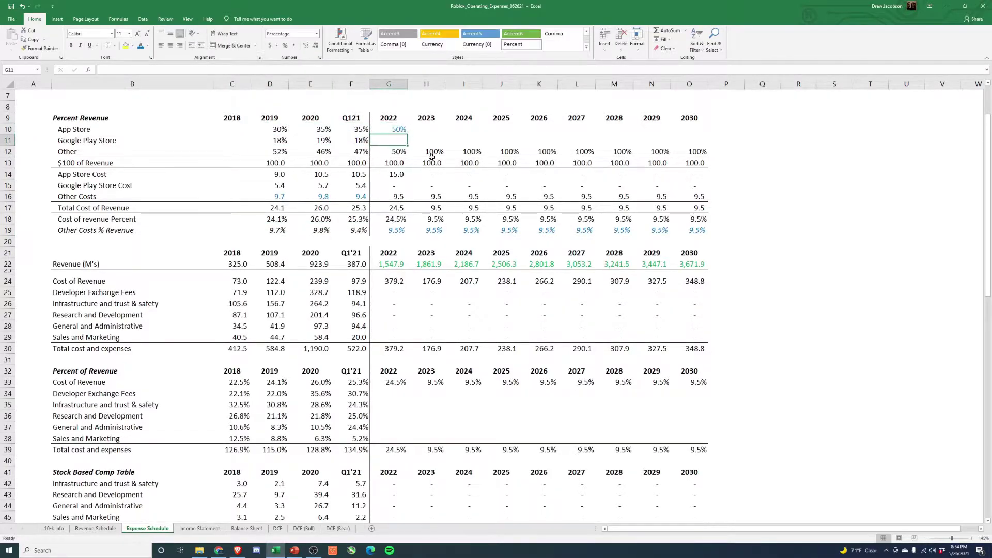
{"action": "key", "text": "Tab"}
{"action": "type", "text": "50"}
{"action": "key", "text": "ctrl+Return"}
Copy the 2023 App Store share across 2024 through 2030.
{"action": "key", "text": "ctrl+c"}
{"action": "key", "text": "Right"}
{"action": "key", "text": "shift+Right"}
{"action": "key", "text": "shift+Right"}
{"action": "key", "text": "shift+Right"}
{"action": "key", "text": "shift+Right"}
{"action": "key", "text": "shift+Right"}
{"action": "key", "text": "shift+Right"}
{"action": "key", "text": "Return"}
{"action": "key", "text": "Down"}
{"action": "key", "text": "Left"}
{"action": "key", "text": "Left"}
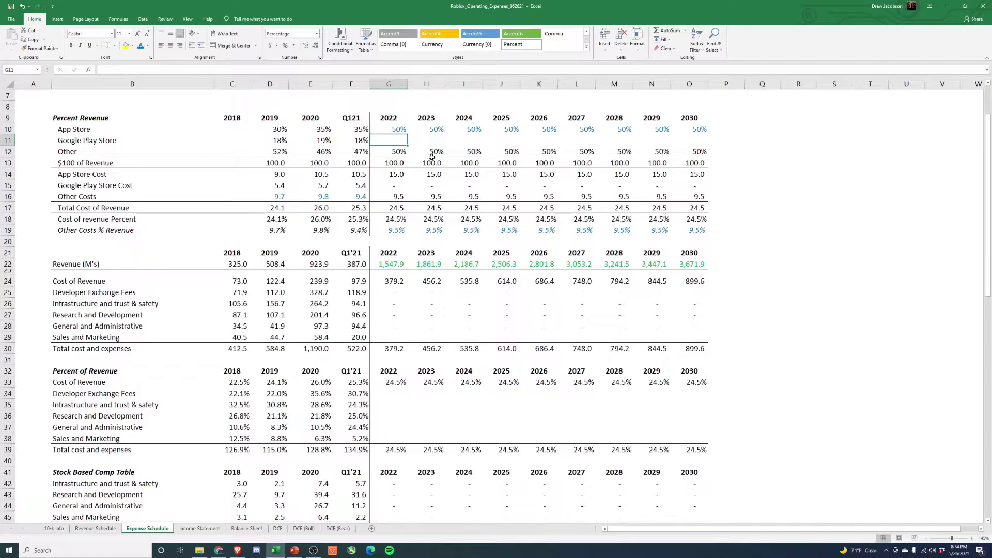
Set the 2022 Google Play Store share of revenue to 25% and link the 2023 cell to it.
{"action": "type", "text": "25"}
{"action": "key", "text": "Tab"}
{"action": "type", "text": "+"}
{"action": "key", "text": "Left"}
{"action": "key", "text": "ctrl+Return"}
Copy the 2023 Google Play Store share across 2024 through 2030.
{"action": "key", "text": "ctrl+c"}
{"action": "key", "text": "Right"}
{"action": "key", "text": "shift+Right"}
{"action": "key", "text": "shift+Right"}
{"action": "key", "text": "shift+Right"}
{"action": "key", "text": "shift+Right"}
{"action": "key", "text": "shift+Right"}
{"action": "key", "text": "shift+Right"}
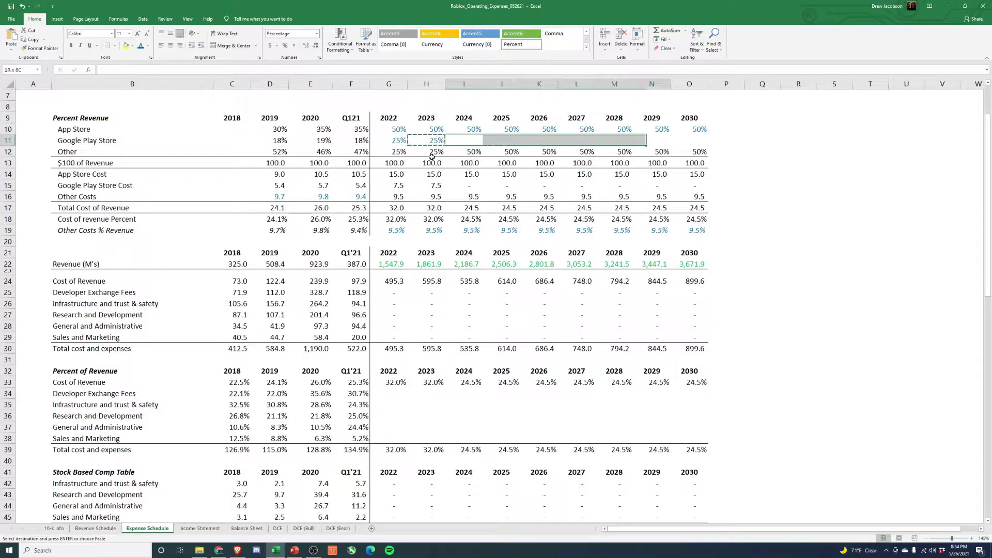
{"action": "key", "text": "ctrl+v"}
{"action": "key", "text": "Escape"}
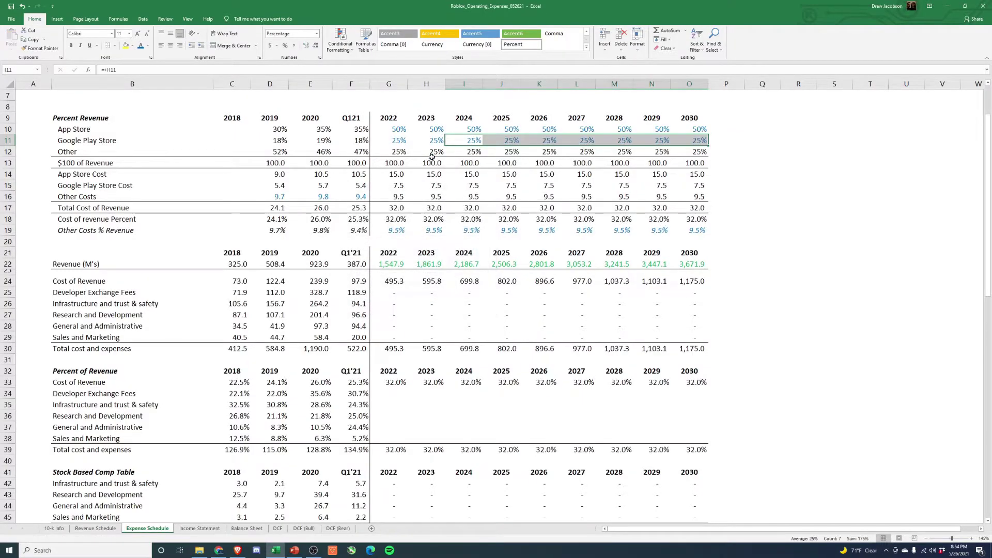
{"action": "key", "text": "Left"}
{"action": "key", "text": "Left"}
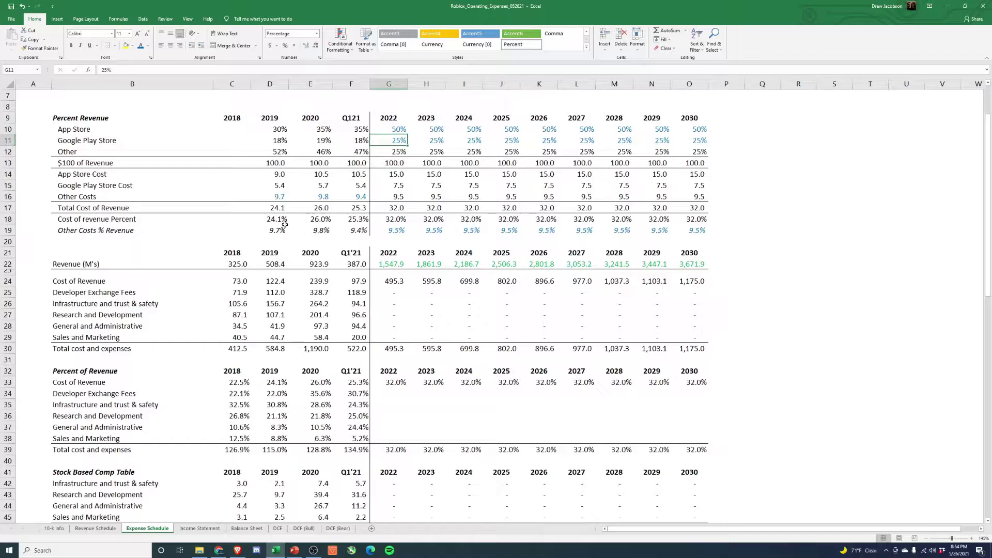
Check the Q1'21 and 2022 Cost of revenue Percent, and set the 2022 App Store share of revenue to 75%.
{"action": "left_click", "coordinate": [347, 217]}
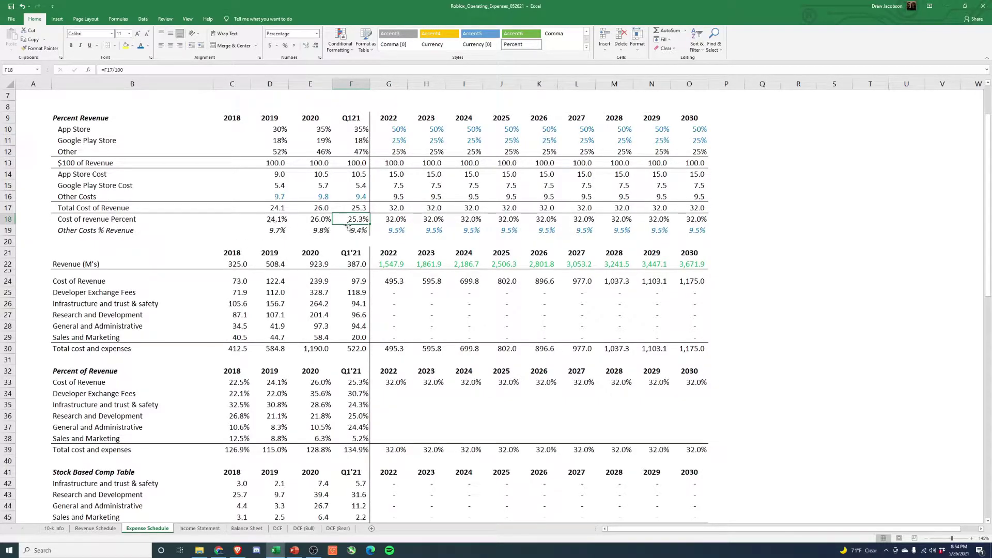
{"action": "left_click", "coordinate": [393, 221]}
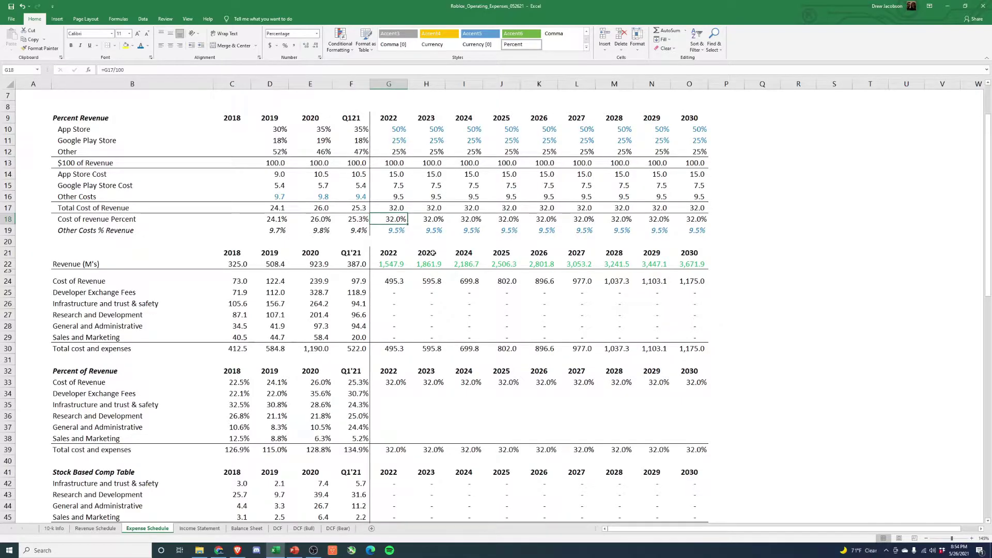
{"action": "left_click", "coordinate": [402, 130]}
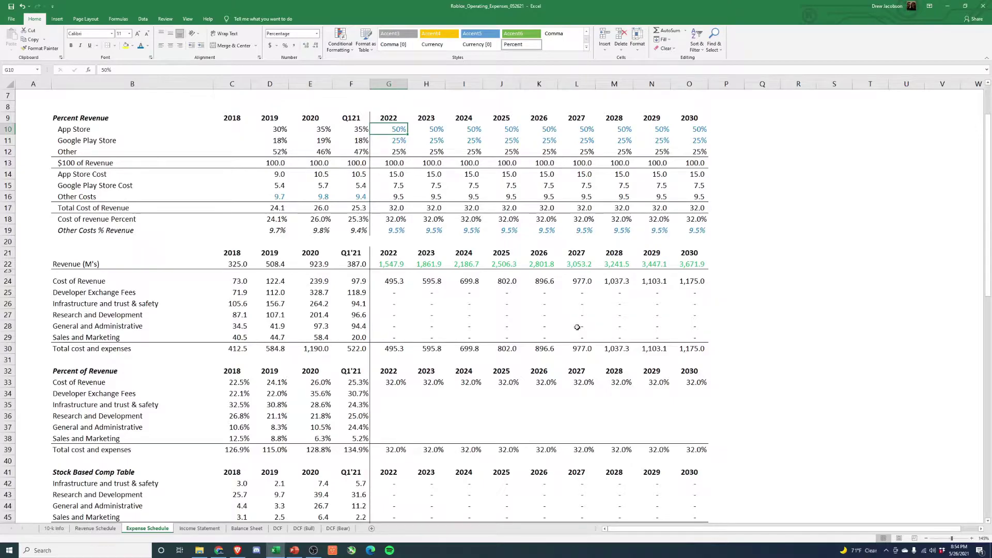
{"action": "type", "text": "7"}
{"action": "key", "text": "Return"}
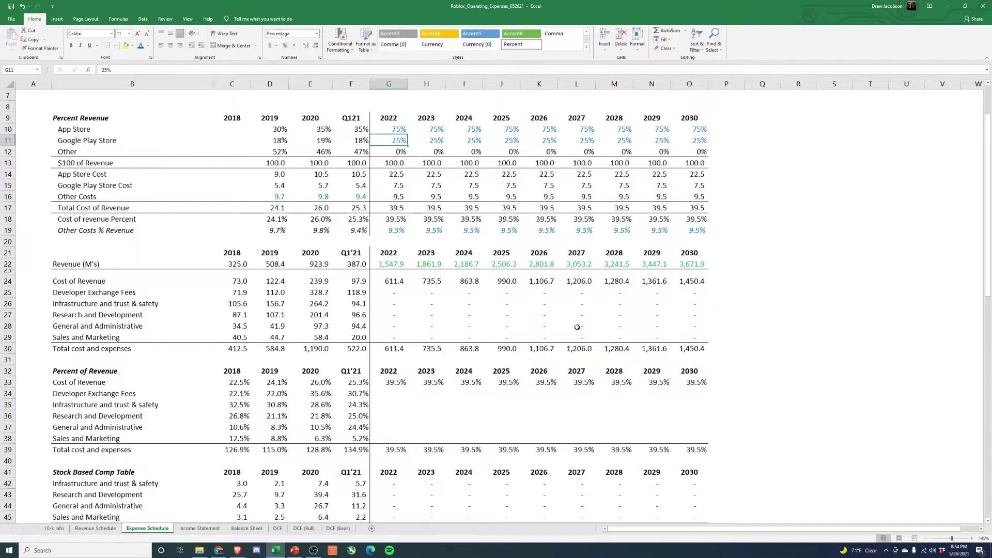
Examine the 2022 column of the Percent Revenue table from the App Store share down to Other Costs % Revenue.
{"action": "key", "text": "Up"}
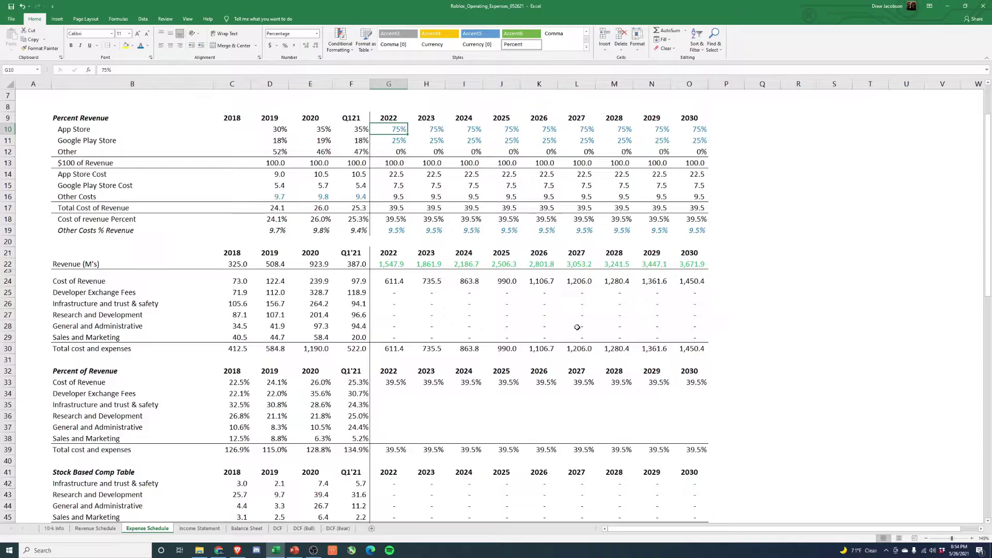
{"action": "key", "text": "Down"}
{"action": "key", "text": "Down"}
{"action": "key", "text": "Down"}
{"action": "key", "text": "Down"}
{"action": "key", "text": "Down"}
{"action": "key", "text": "Down"}
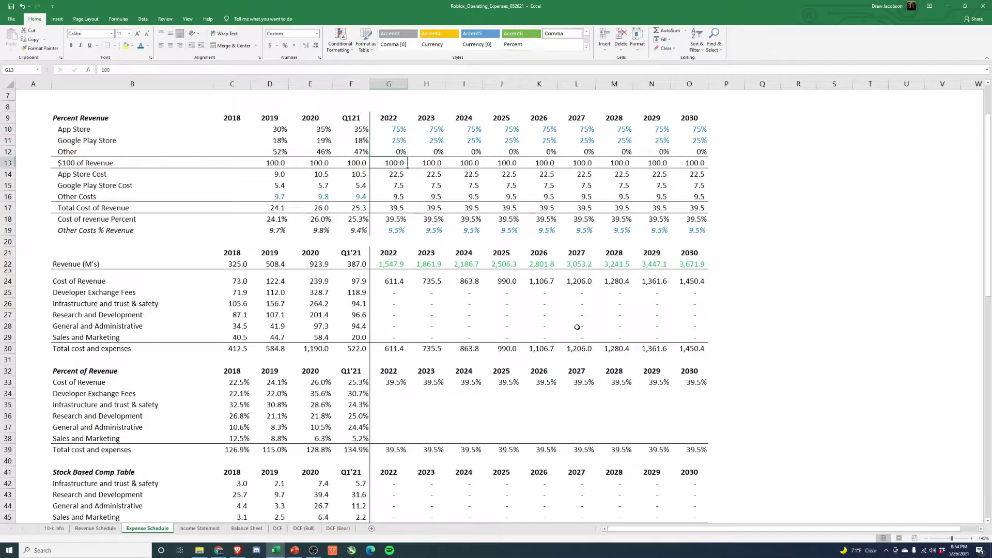
{"action": "key", "text": "Down"}
{"action": "key", "text": "Down"}
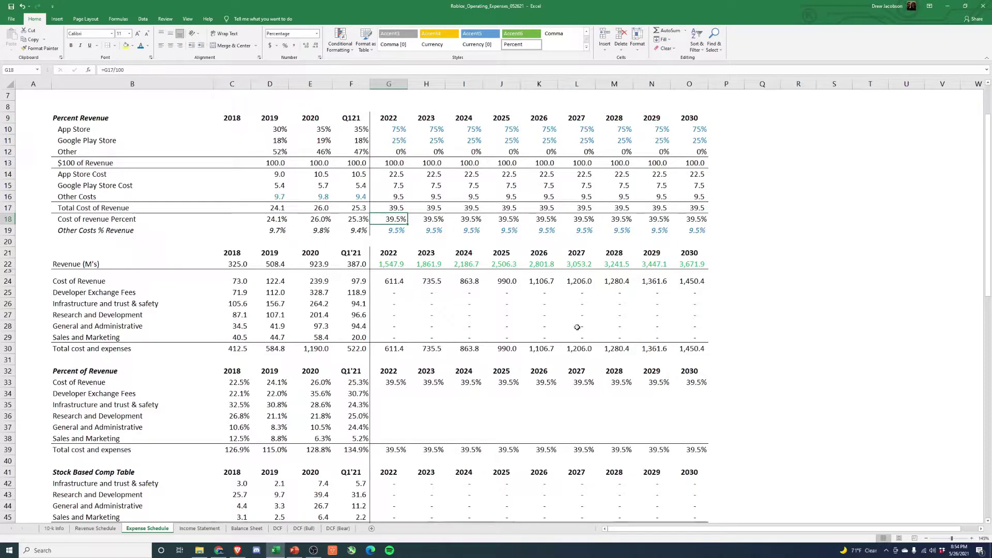
{"action": "key", "text": "Down"}
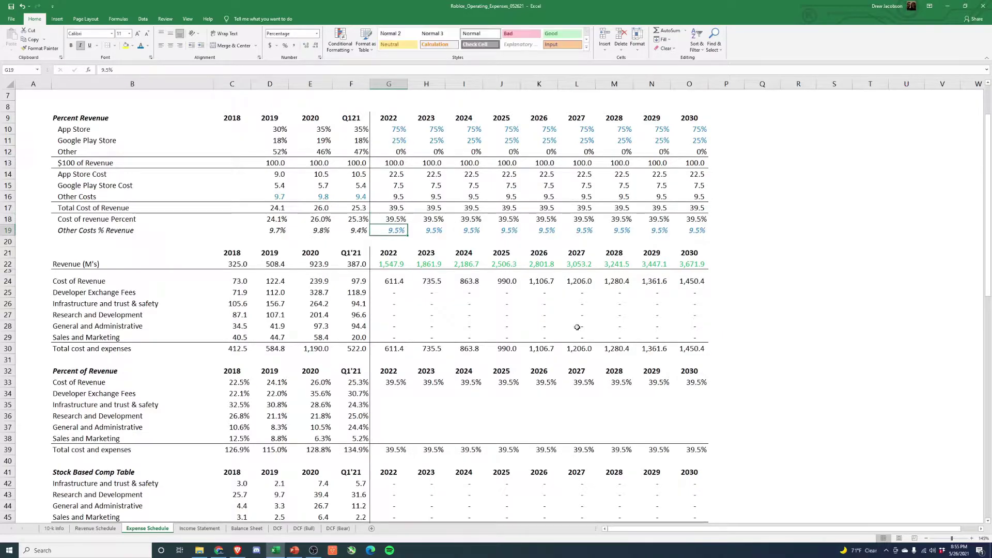
{"action": "key", "text": "Up"}
{"action": "key", "text": "Up"}
{"action": "key", "text": "Up"}
{"action": "key", "text": "Up"}
{"action": "key", "text": "Up"}
{"action": "key", "text": "Up"}
{"action": "key", "text": "Up"}
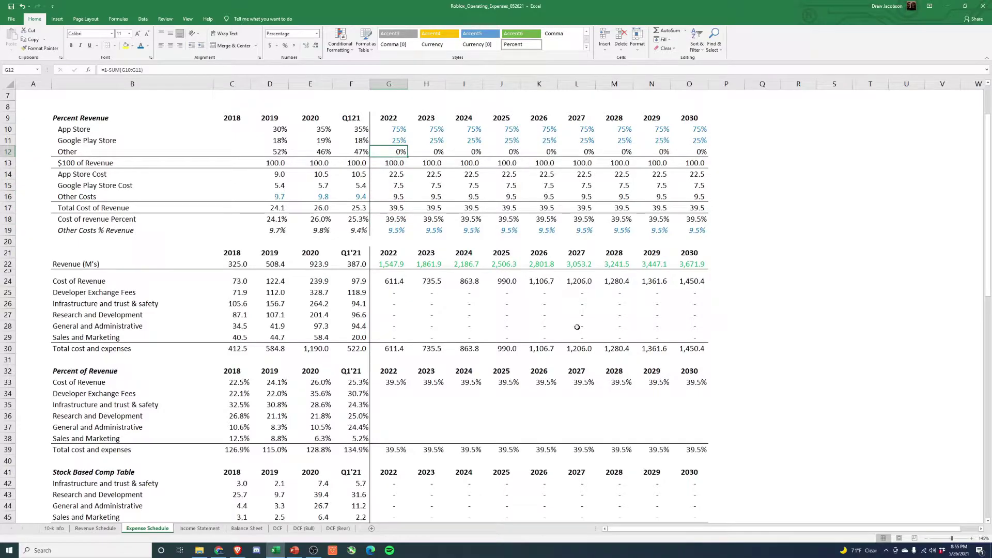
{"action": "key", "text": "Down"}
{"action": "key", "text": "Down"}
{"action": "key", "text": "Down"}
{"action": "key", "text": "Down"}
{"action": "key", "text": "Down"}
{"action": "key", "text": "Down"}
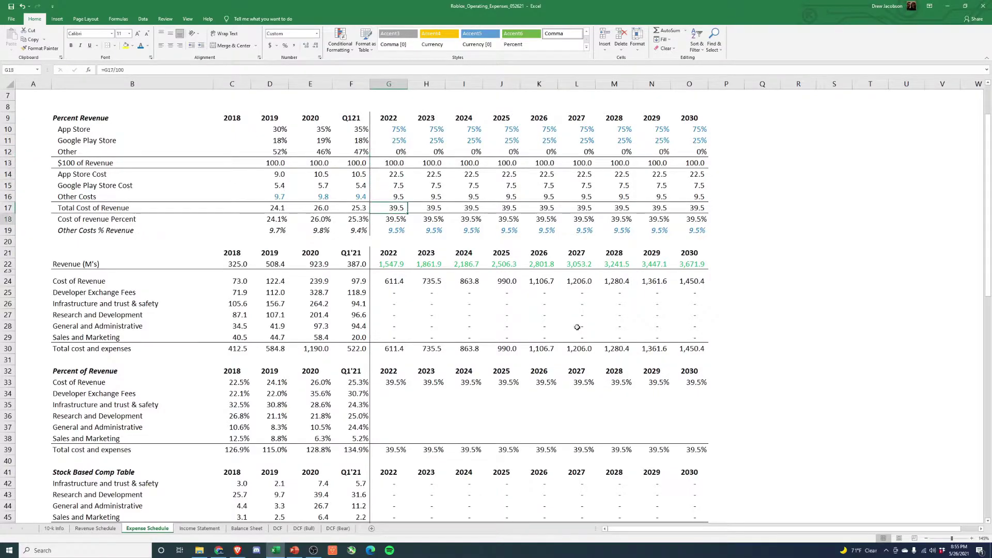
{"action": "key", "text": "Up"}
{"action": "key", "text": "Up"}
{"action": "key", "text": "Up"}
{"action": "key", "text": "Up"}
{"action": "key", "text": "Up"}
{"action": "key", "text": "Up"}
{"action": "key", "text": "Up"}
{"action": "key", "text": "Up"}
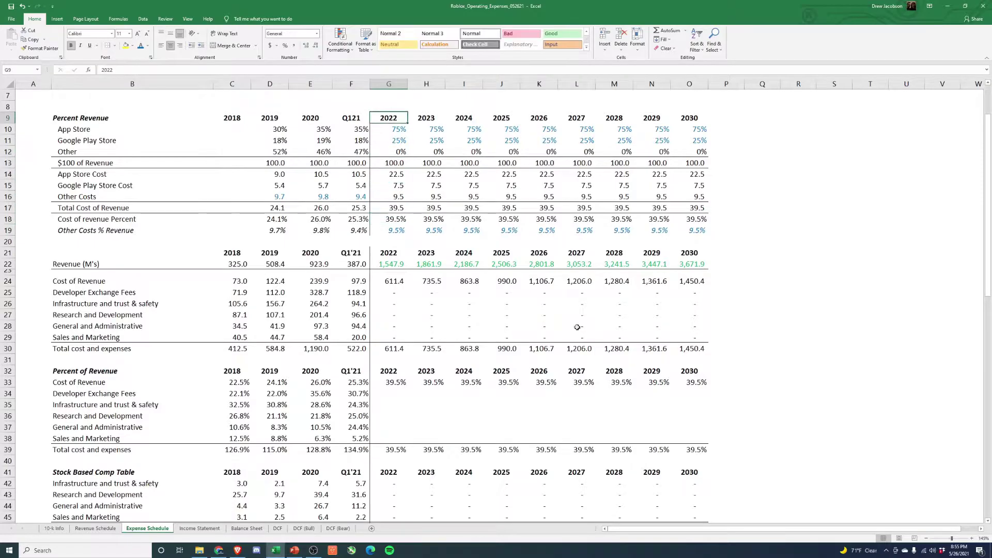
{"action": "key", "text": "Down"}
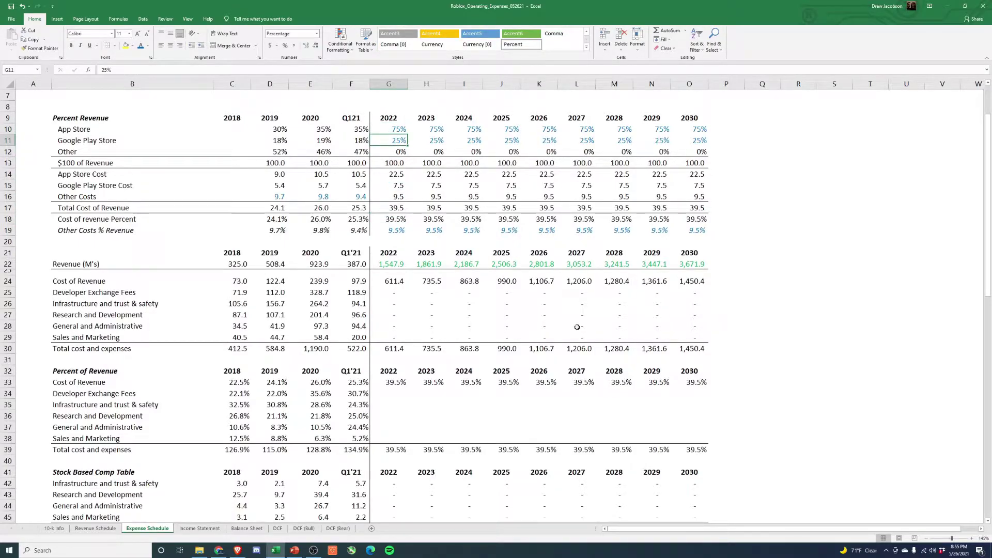
Examine the 2022 Other Costs, Cost of revenue Percent and Other Costs % Revenue cells and how the store shares drive them.
{"action": "key", "text": "Down"}
{"action": "key", "text": "Down"}
{"action": "key", "text": "Down"}
{"action": "key", "text": "Down"}
{"action": "key", "text": "Down"}
{"action": "key", "text": "Down"}
{"action": "key", "text": "Down"}
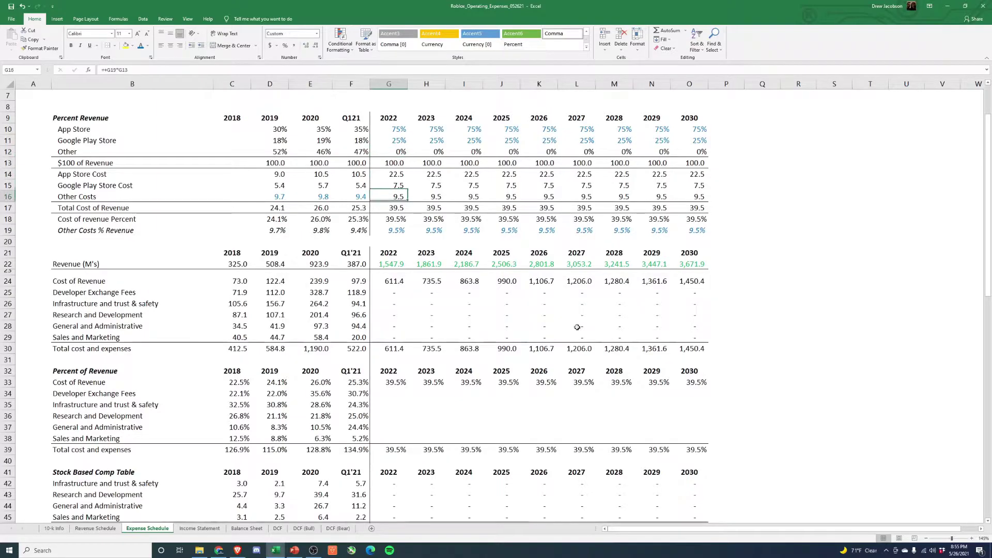
{"action": "key", "text": "Down"}
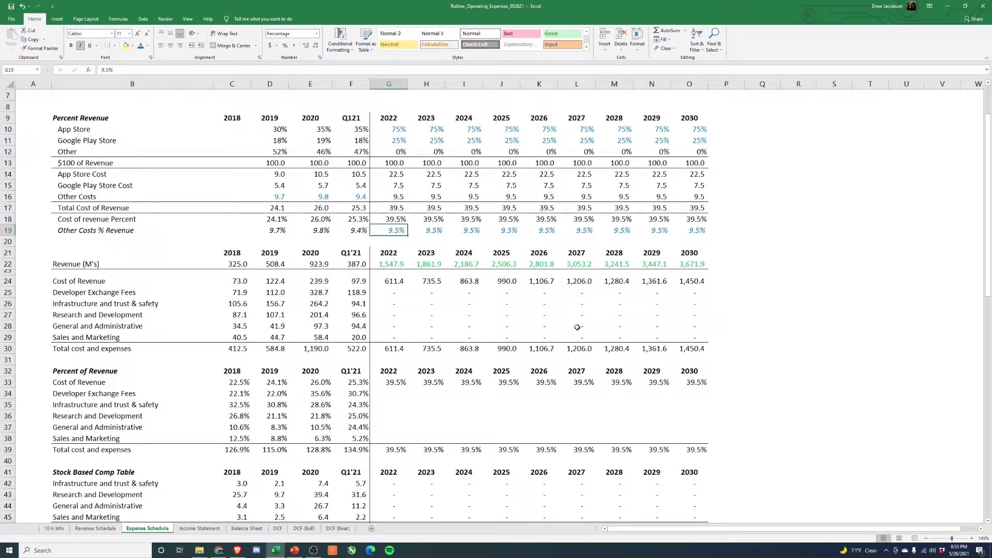
{"action": "key", "text": "Up"}
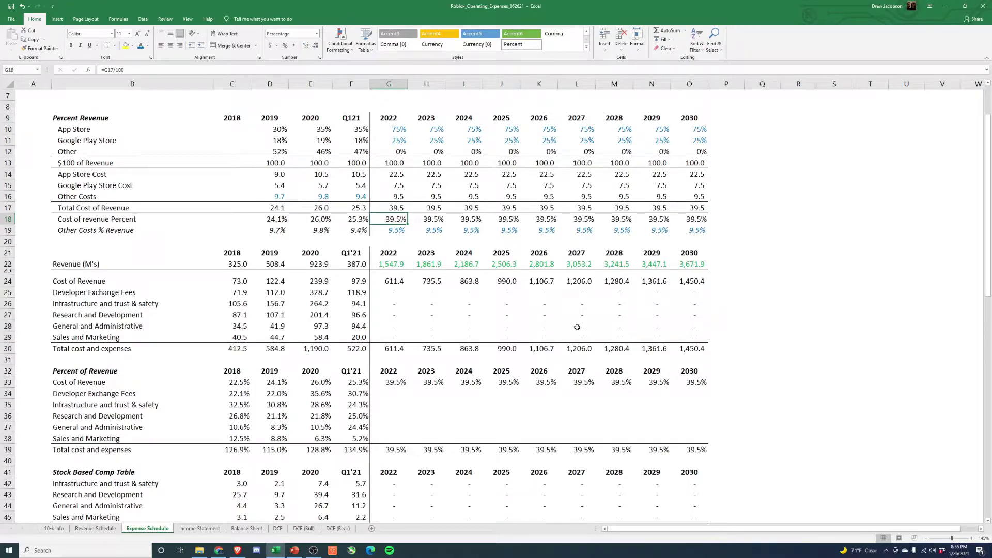
{"action": "key", "text": "Down"}
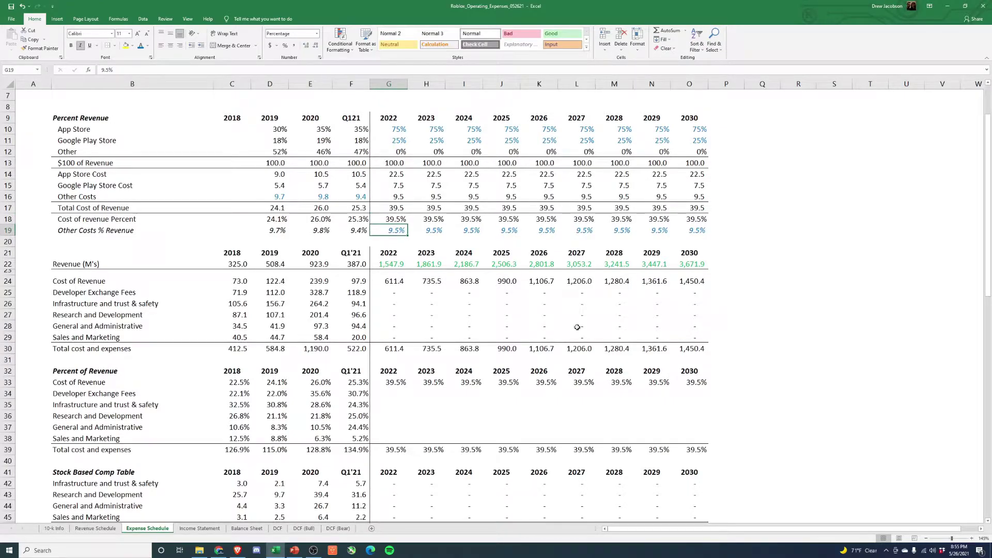
{"action": "key", "text": "Up"}
{"action": "key", "text": "Up"}
{"action": "key", "text": "Up"}
{"action": "key", "text": "Up"}
{"action": "key", "text": "Up"}
{"action": "key", "text": "Up"}
{"action": "key", "text": "Up"}
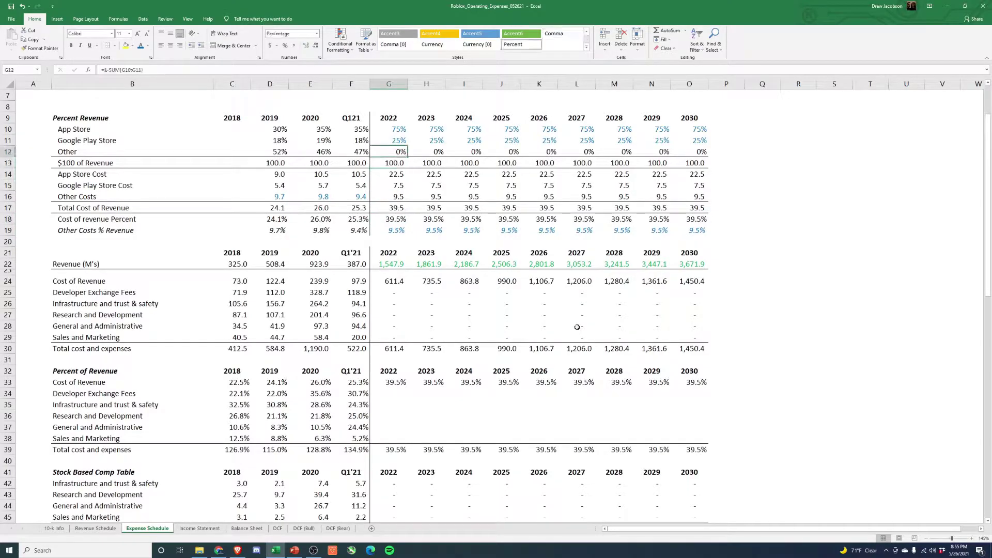
{"action": "key", "text": "Down"}
{"action": "key", "text": "Down"}
{"action": "key", "text": "Down"}
{"action": "key", "text": "Down"}
{"action": "key", "text": "Down"}
{"action": "key", "text": "Down"}
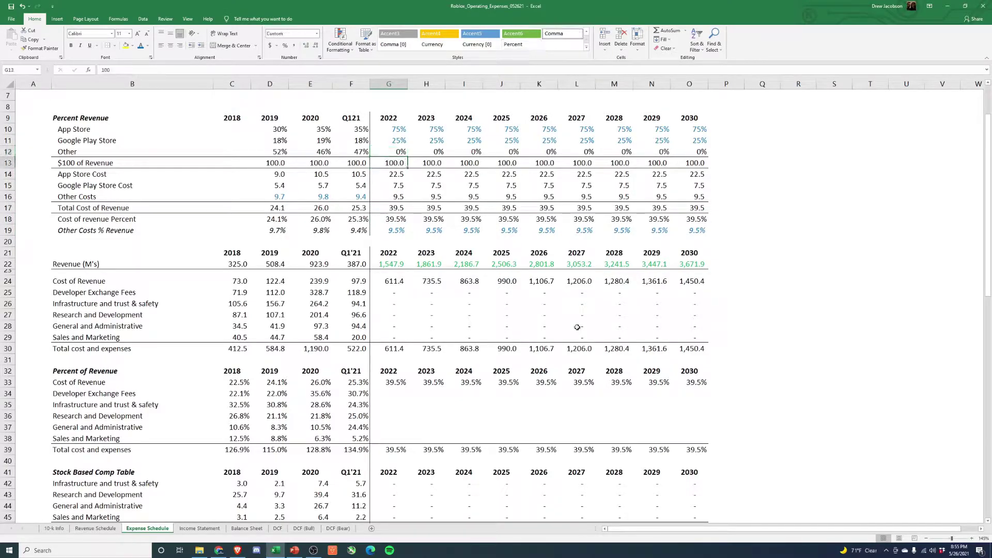
Set the 2022 App Store share of revenue to the Q1'21 share plus 2%.
{"action": "key", "text": "Up"}
{"action": "key", "text": "Up"}
{"action": "key", "text": "Up"}
{"action": "key", "text": "Up"}
{"action": "key", "text": "Up"}
{"action": "key", "text": "Up"}
{"action": "key", "text": "Up"}
{"action": "key", "text": "Up"}
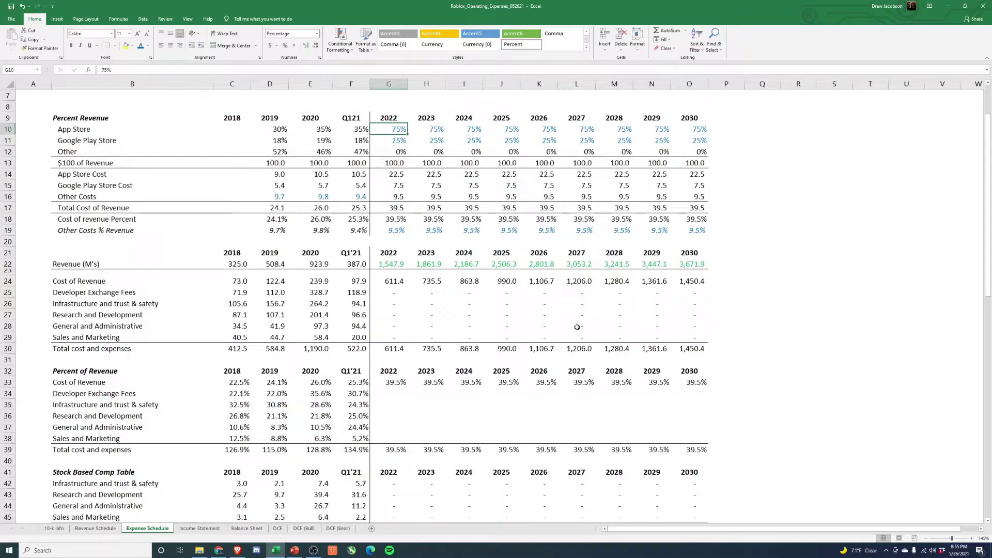
{"action": "type", "text": "+"}
{"action": "key", "text": "Left"}
{"action": "type", "text": "+2%"}
{"action": "key", "text": "Return"}
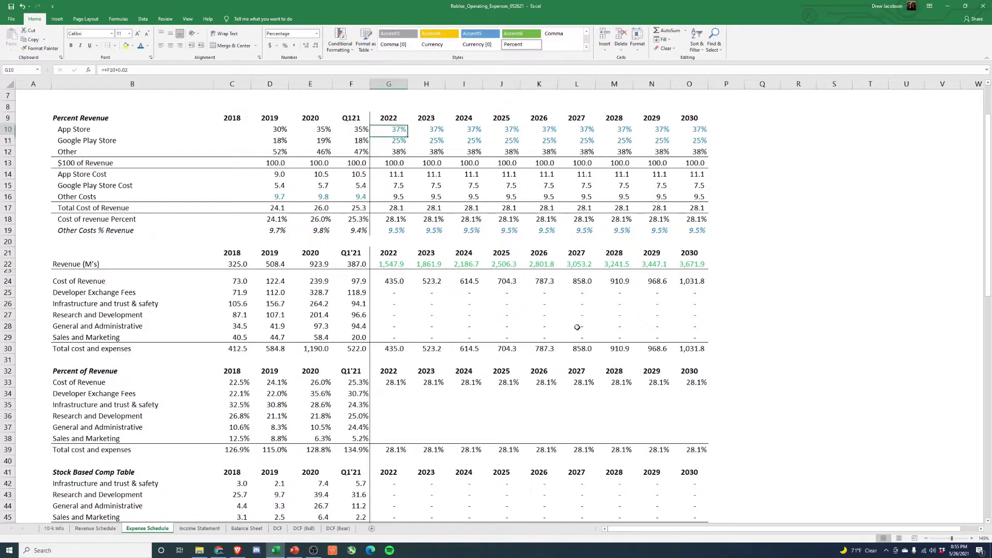
Copy the 2022 App Store share formula across 2023 through 2025.
{"action": "key", "text": "Up"}
{"action": "key", "text": "ctrl+c"}
{"action": "key", "text": "Right"}
{"action": "key", "text": "shift+Right"}
{"action": "key", "text": "shift+Right"}
{"action": "key", "text": "Return"}
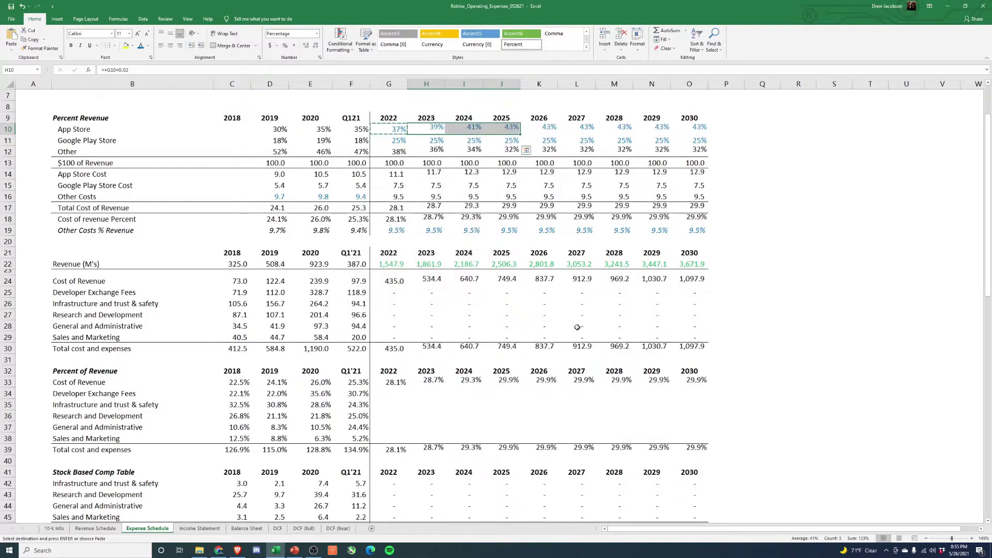
Set the 2022 Google Play Store share of revenue to the Q1'21 share plus 1%.
{"action": "key", "text": "Right"}
{"action": "key", "text": "Right"}
{"action": "key", "text": "Right"}
{"action": "key", "text": "Down"}
{"action": "key", "text": "Left"}
{"action": "key", "text": "Left"}
{"action": "key", "text": "Left"}
{"action": "key", "text": "Left"}
{"action": "type", "text": "+"}
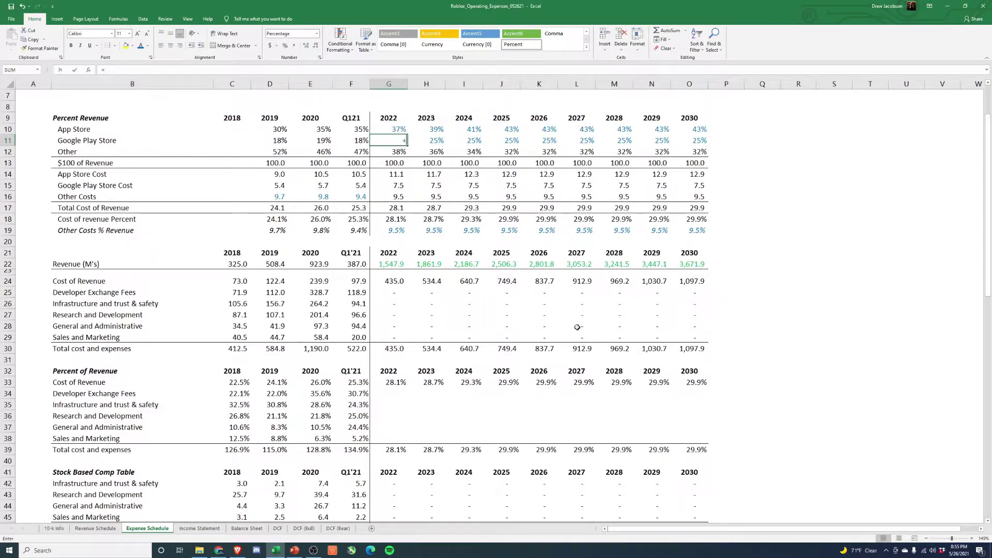
{"action": "key", "text": "Left"}
{"action": "type", "text": "+"}
{"action": "type", "text": "1"}
{"action": "key", "text": "Return"}
Copy the 2022 Google Play Store share across 2023 through 2025, pasting only the formulas.
{"action": "key", "text": "Up"}
{"action": "key", "text": "ctrl+c"}
{"action": "key", "text": "Right"}
{"action": "key", "text": "shift+Right"}
{"action": "key", "text": "shift+Right"}
{"action": "key", "text": "alt+e"}
{"action": "key", "text": "s"}
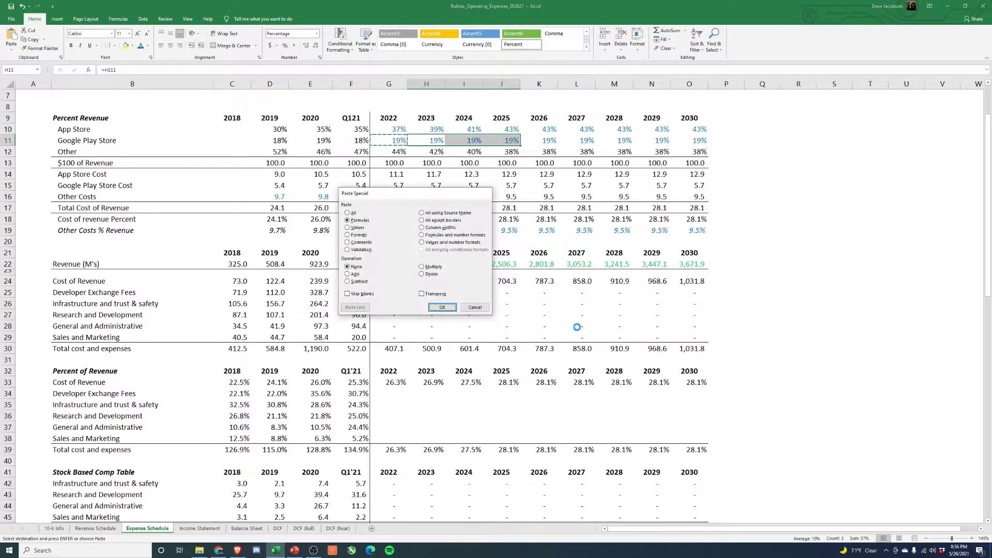
{"action": "key", "text": "f"}
{"action": "key", "text": "Return"}
{"action": "key", "text": "Escape"}
{"action": "key", "text": "Right"}
{"action": "key", "text": "Right"}
{"action": "key", "text": "Right"}
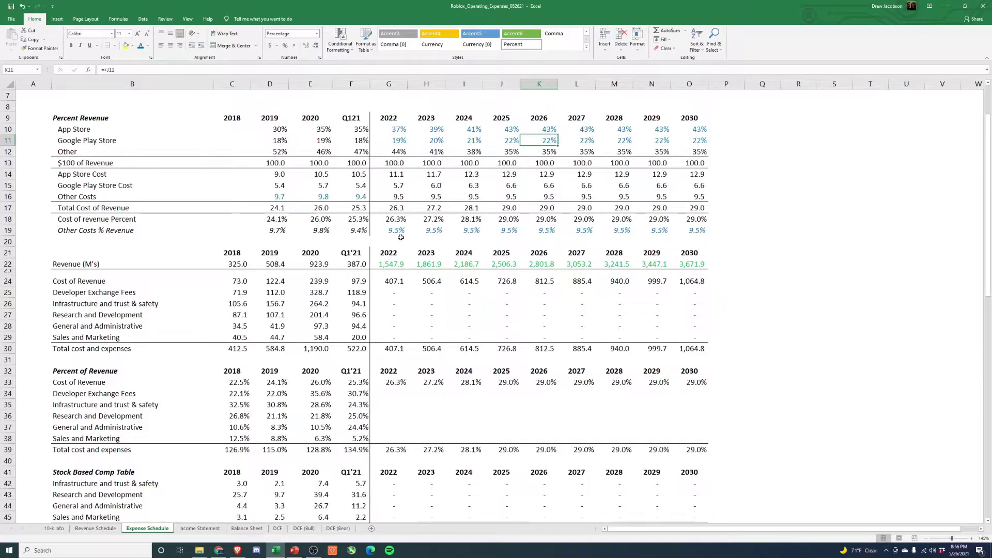
Review the 2022–2030 Cost of revenue Percent together with the App Store, Google Play Store and Other Costs assumptions.
{"action": "left_click", "coordinate": [402, 218]}
{"action": "left_click_drag", "start_coordinate": [401, 218], "coordinate": [702, 220]}
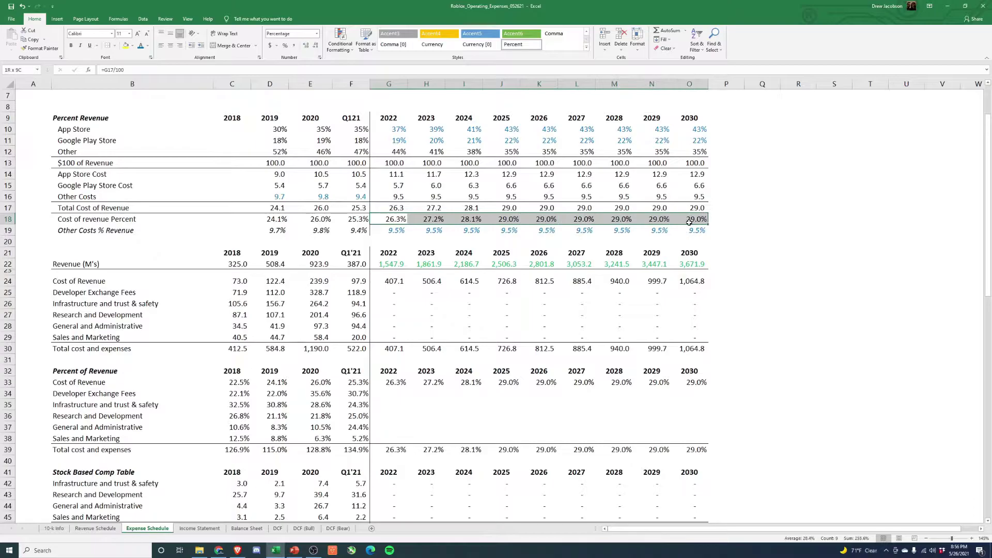
{"action": "left_click", "coordinate": [762, 220]}
{"action": "left_click_drag", "start_coordinate": [393, 219], "coordinate": [704, 221]}
{"action": "left_click_drag", "start_coordinate": [395, 130], "coordinate": [695, 140]}
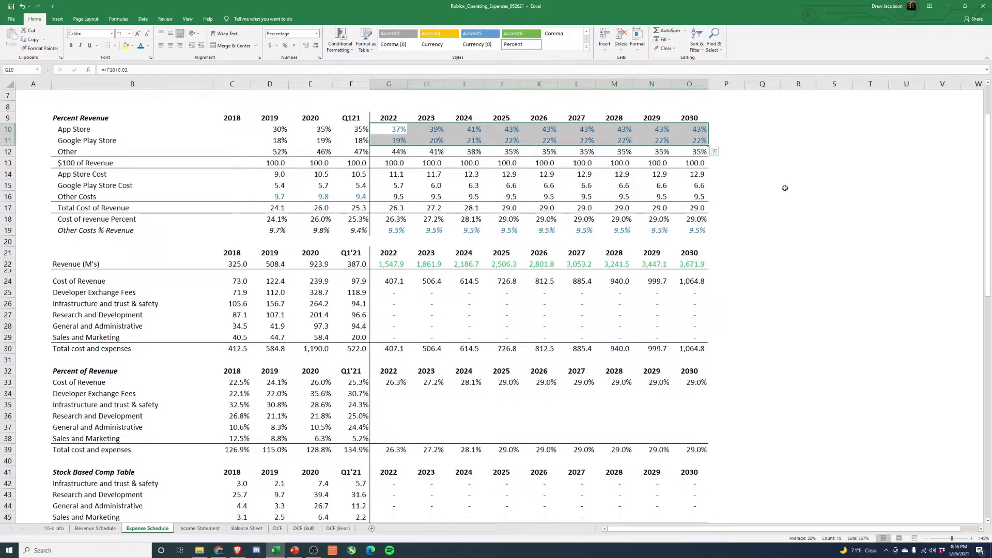
{"action": "left_click_drag", "start_coordinate": [402, 231], "coordinate": [698, 231]}
{"action": "left_click", "coordinate": [757, 223]}
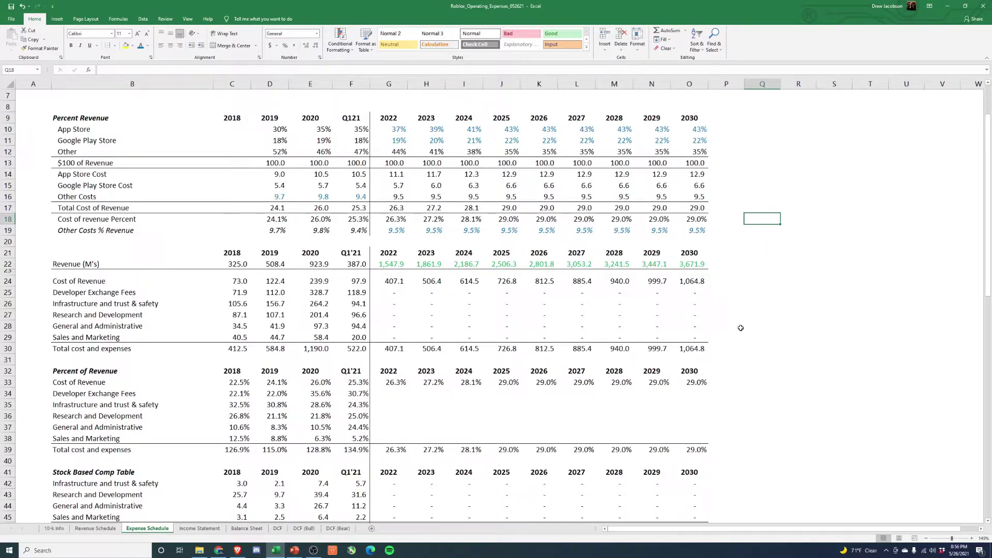
{"action": "scroll", "coordinate": [741, 328], "scroll_direction": "down", "scroll_amount": 2}
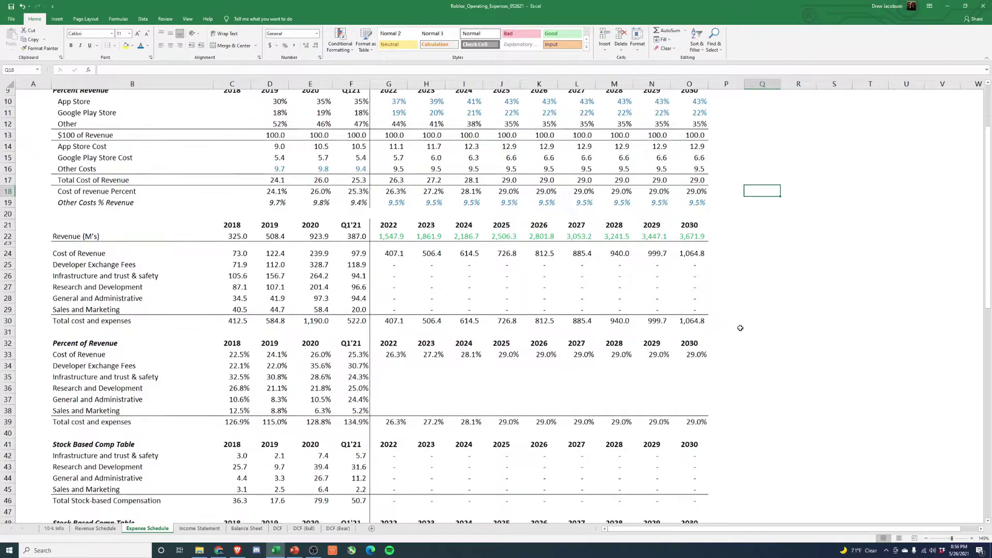
{"action": "scroll", "coordinate": [740, 328], "scroll_direction": "up", "scroll_amount": 2}
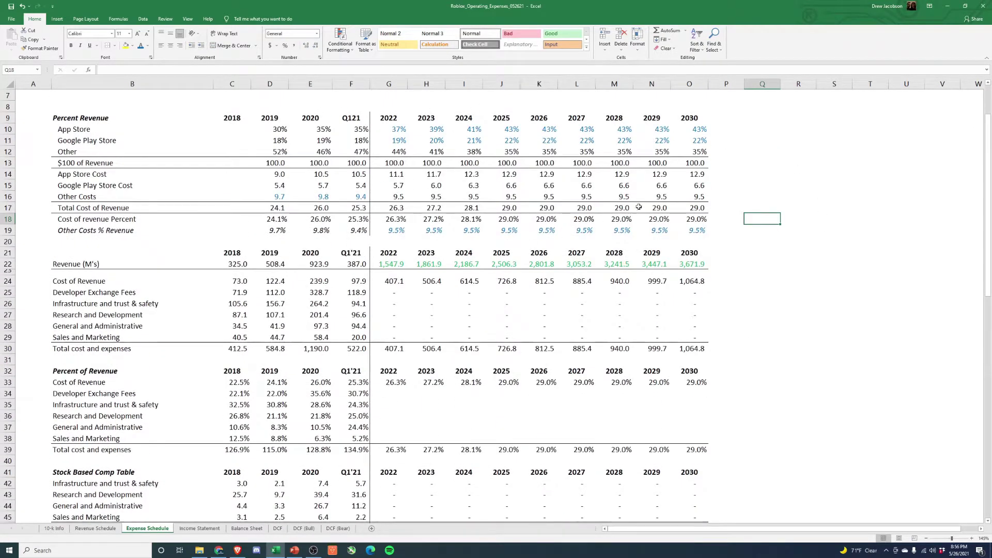
{"action": "scroll", "coordinate": [771, 264], "scroll_direction": "down", "scroll_amount": 1}
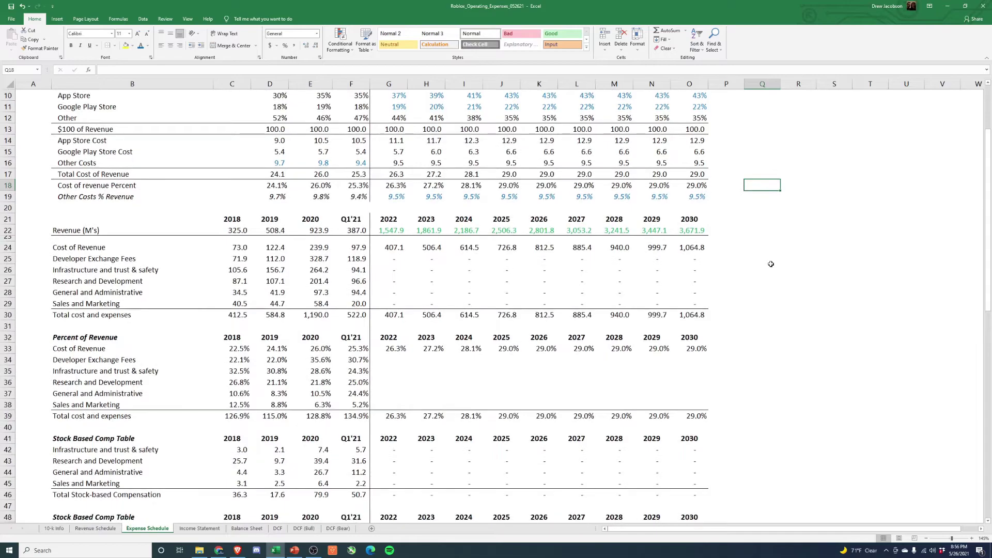
{"action": "scroll", "coordinate": [771, 264], "scroll_direction": "down", "scroll_amount": 1}
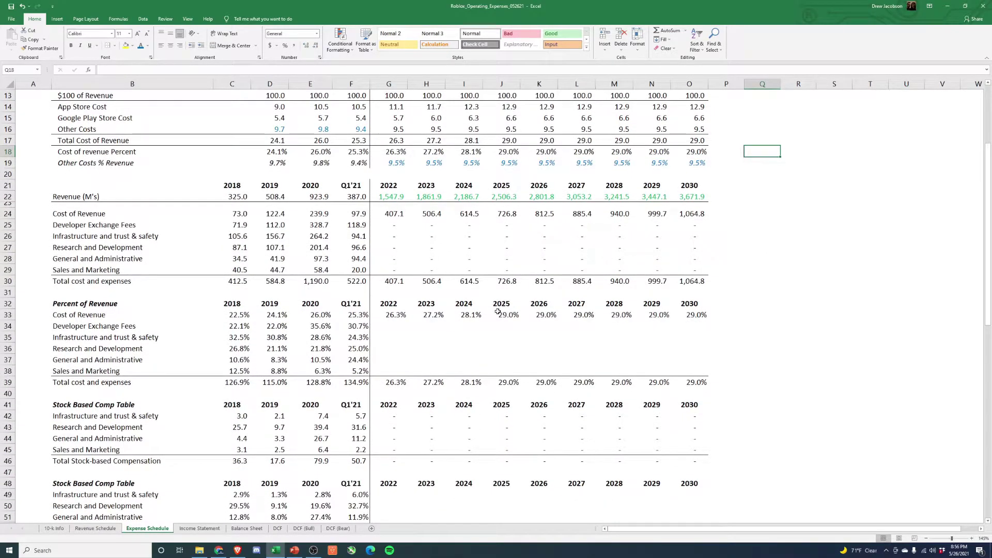
Examine the 2018–Q1'21 Developer Exchange Fees percent of revenue and the Developer Robux Earning rates.
{"action": "left_click_drag", "start_coordinate": [232, 327], "coordinate": [356, 326]}
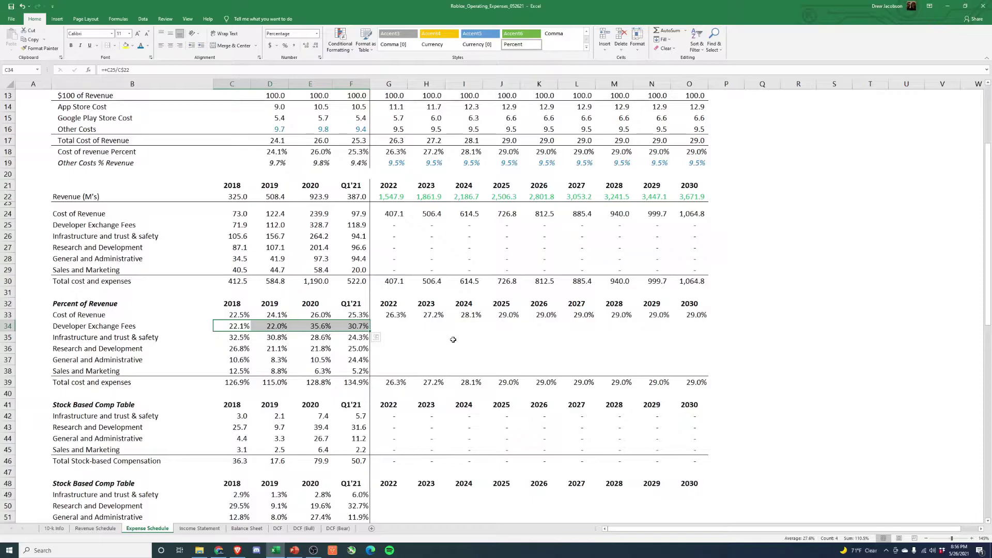
{"action": "scroll", "coordinate": [453, 339], "scroll_direction": "up", "scroll_amount": 4}
{"action": "left_click_drag", "start_coordinate": [239, 118], "coordinate": [235, 151]}
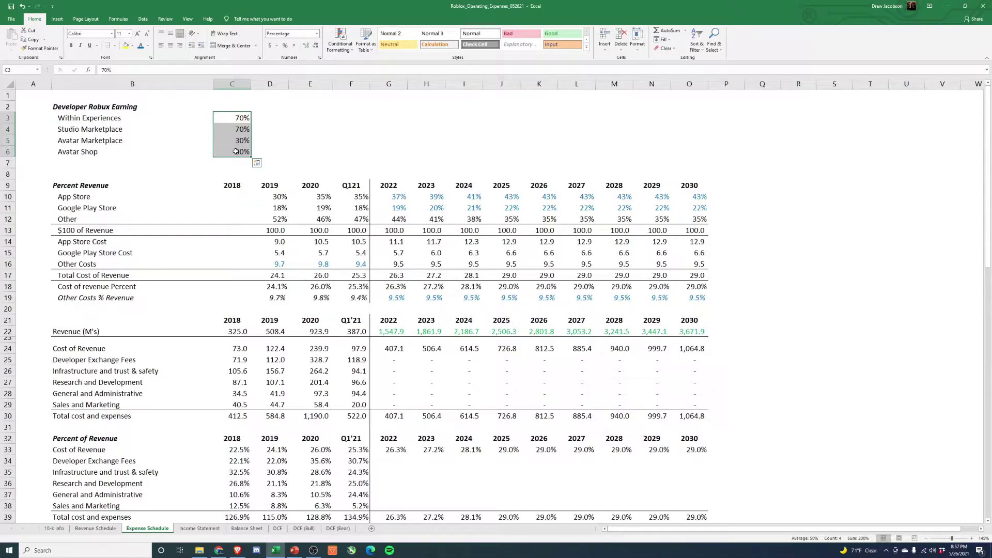
{"action": "scroll", "coordinate": [316, 154], "scroll_direction": "down", "scroll_amount": 2}
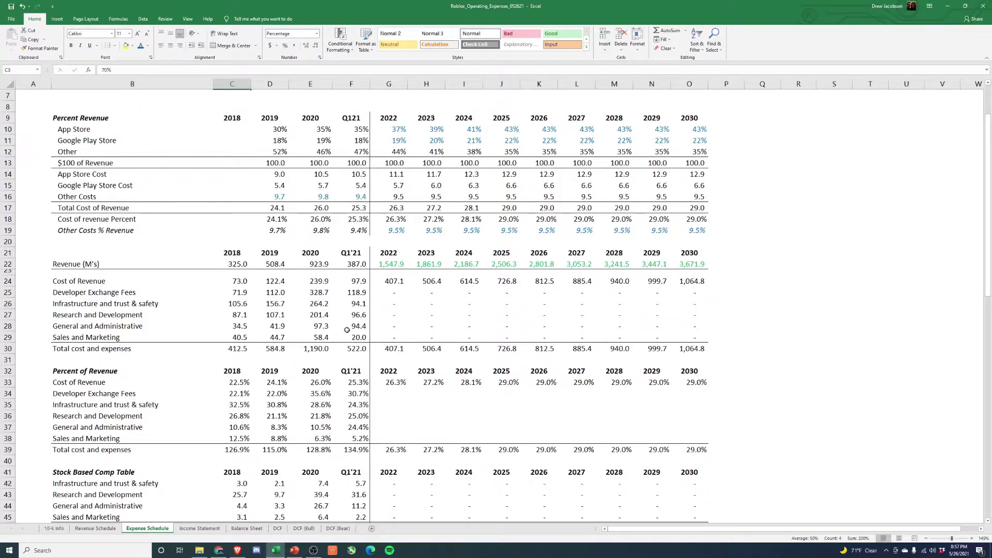
{"action": "left_click_drag", "start_coordinate": [247, 396], "coordinate": [338, 394]}
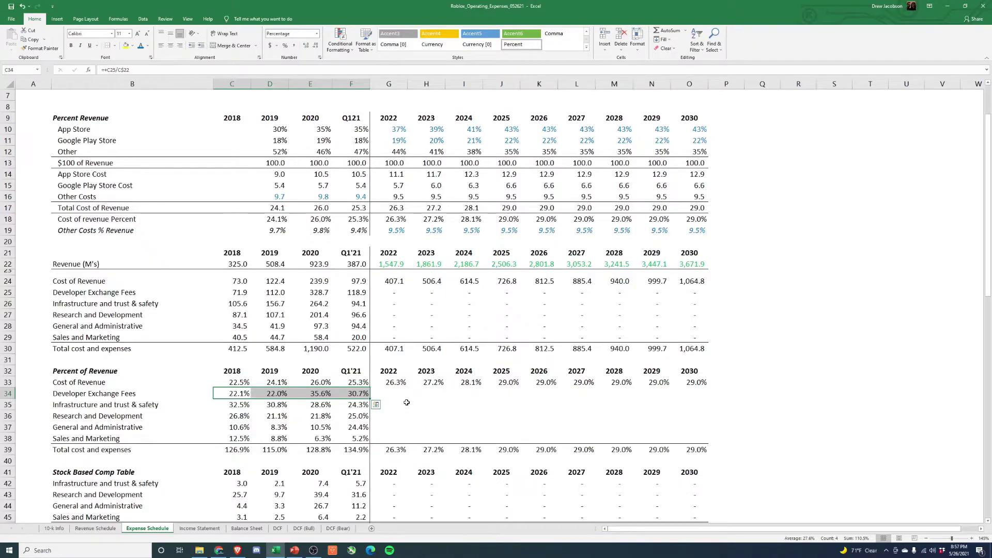
{"action": "scroll", "coordinate": [407, 403], "scroll_direction": "up", "scroll_amount": 2}
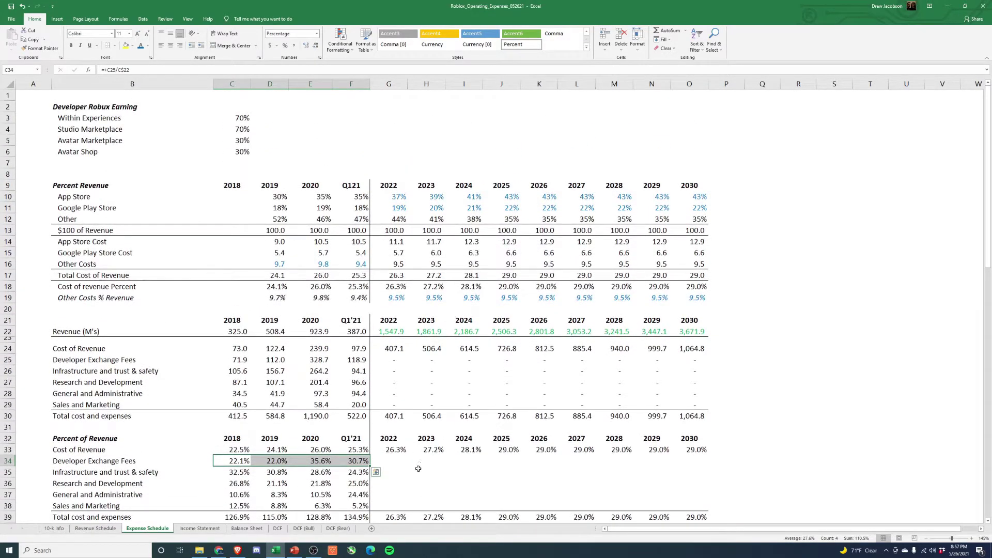
{"action": "left_click_drag", "start_coordinate": [226, 463], "coordinate": [277, 463]}
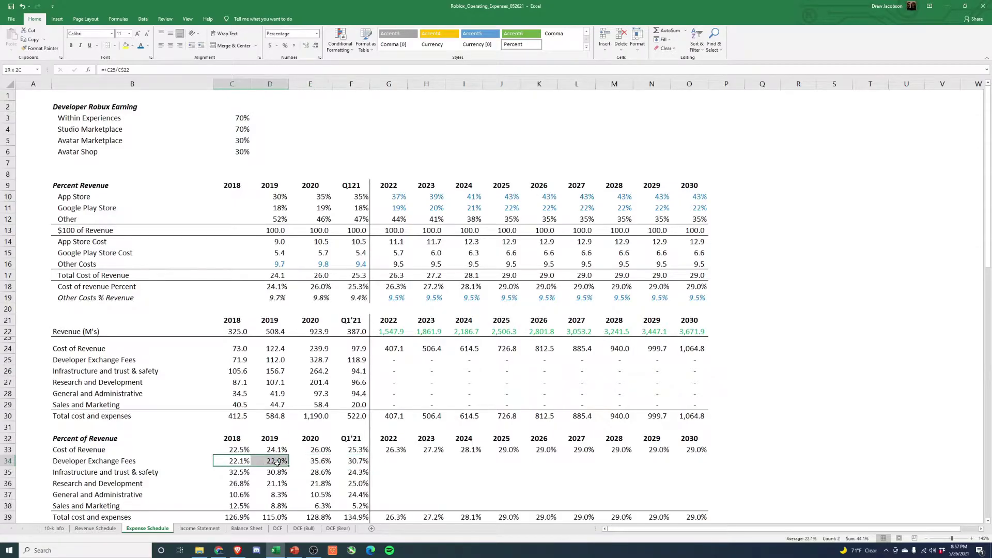
{"action": "left_click", "coordinate": [309, 462]}
{"action": "left_click", "coordinate": [344, 461]}
Set the 2022 Developer Exchange Fees percent of revenue to the Q1'21 value minus 0.02.
{"action": "left_click", "coordinate": [394, 461]}
{"action": "type", "text": "+"}
{"action": "key", "text": "Left"}
{"action": "type", "text": "-.0"}
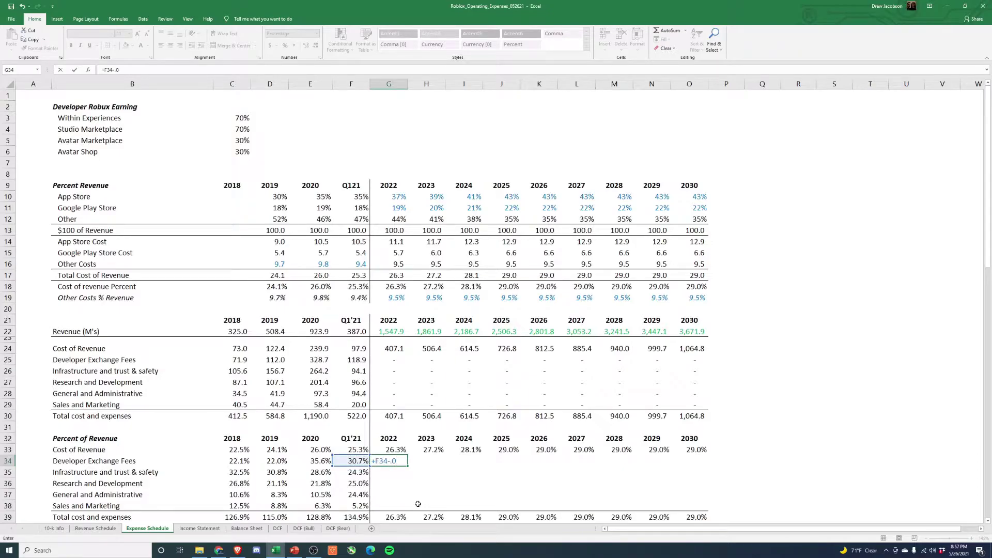
{"action": "type", "text": "2"}
{"action": "key", "text": "ctrl+Return"}
Copy the 2022 Developer Exchange Fees percent formula across 2023 through 2025.
{"action": "key", "text": "ctrl+c"}
{"action": "key", "text": "Right"}
{"action": "key", "text": "shift+Right"}
{"action": "key", "text": "shift+Right"}
{"action": "key", "text": "ctrl+alt+v"}
{"action": "key", "text": "Return"}
Link the 2026 Developer Exchange Fees percent of revenue to the 2025 cell.
{"action": "key", "text": "Right"}
{"action": "key", "text": "Right"}
{"action": "key", "text": "Right"}
{"action": "type", "text": "+"}
{"action": "key", "text": "Left"}
{"action": "key", "text": "ctrl+Return"}
Copy the 2026 Developer Exchange Fees percent across 2027 through 2030, pasting only the formulas.
{"action": "key", "text": "ctrl+c"}
{"action": "key", "text": "Right"}
{"action": "key", "text": "shift+Right"}
{"action": "key", "text": "shift+Right"}
{"action": "key", "text": "shift+Right"}
{"action": "key", "text": "alt+e"}
{"action": "key", "text": "s"}
{"action": "key", "text": "f"}
{"action": "key", "text": "Return"}
{"action": "key", "text": "Escape"}
{"action": "key", "text": "shift+BackSpace"}
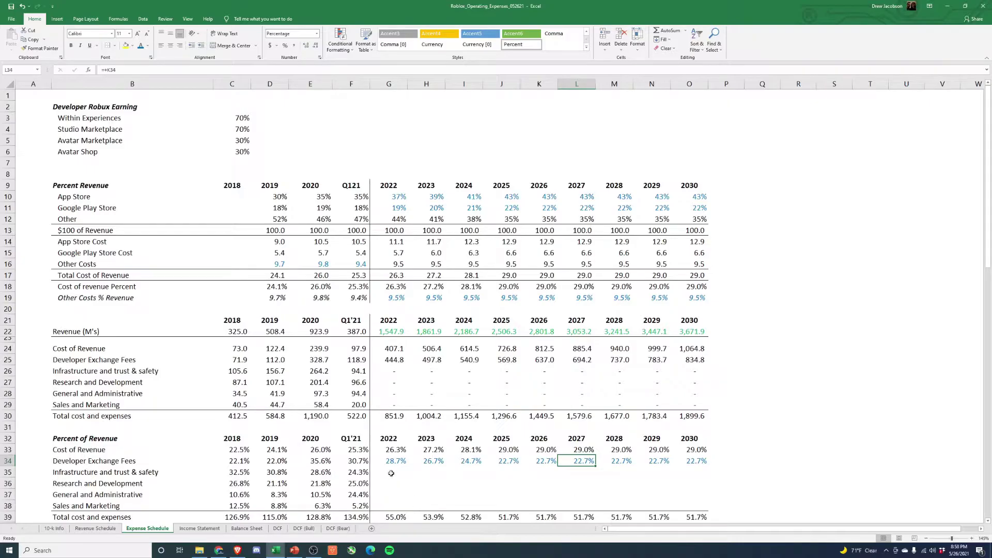
Review the Percent Revenue table and the projected Cost of Revenue and Developer Exchange Fees percentages for 2022–2030.
{"action": "left_click_drag", "start_coordinate": [79, 196], "coordinate": [693, 299]}
{"action": "left_click", "coordinate": [824, 376]}
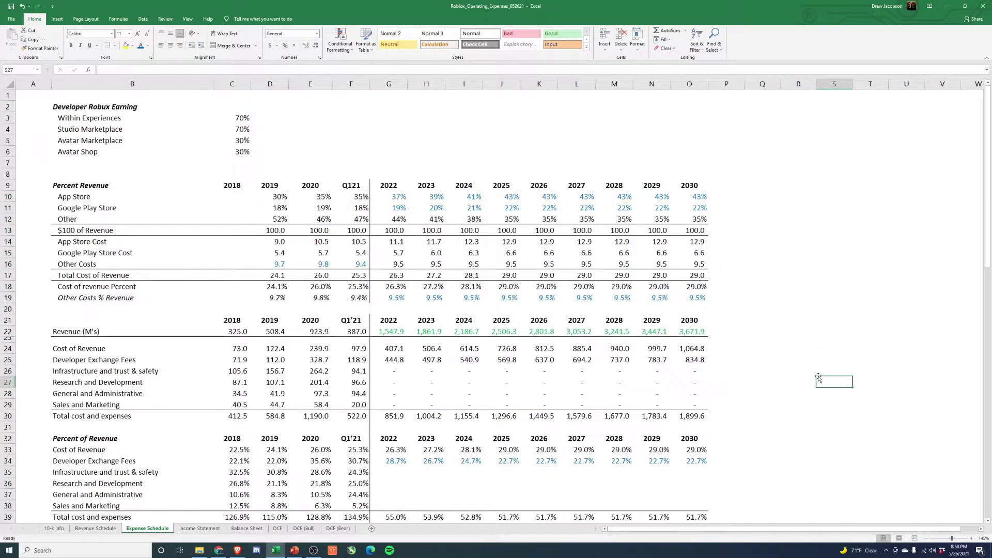
{"action": "scroll", "coordinate": [822, 377], "scroll_direction": "down", "scroll_amount": 2}
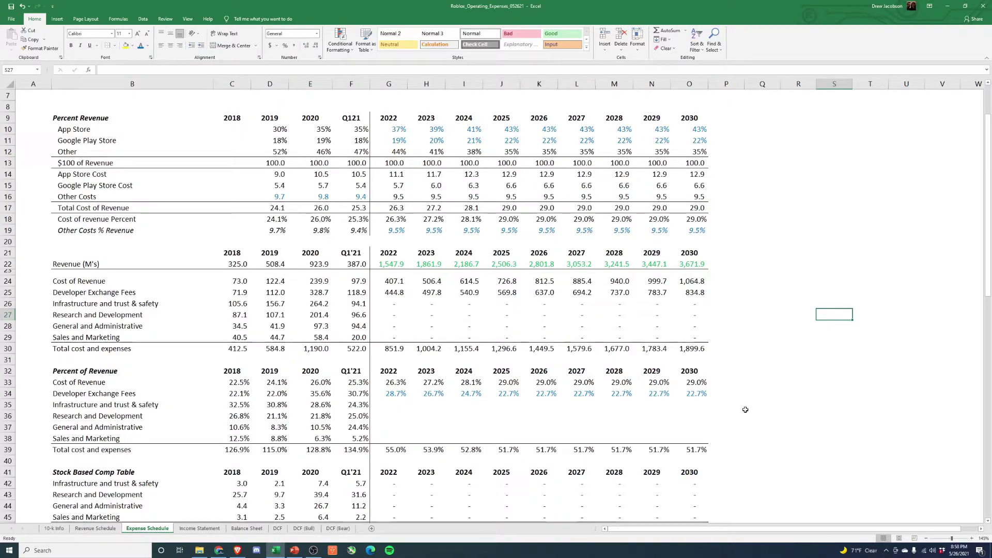
{"action": "mouse_move", "coordinate": [393, 384]}
{"action": "left_mouse_down"}
{"action": "mouse_move", "coordinate": [432, 395]}
{"action": "mouse_move", "coordinate": [693, 397]}
{"action": "left_mouse_up"}
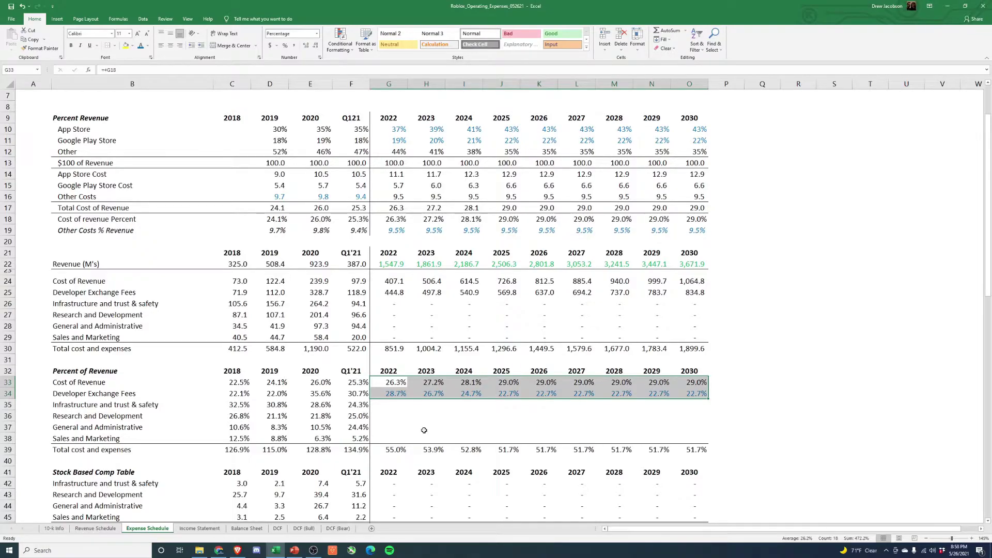
{"action": "left_click", "coordinate": [402, 405]}
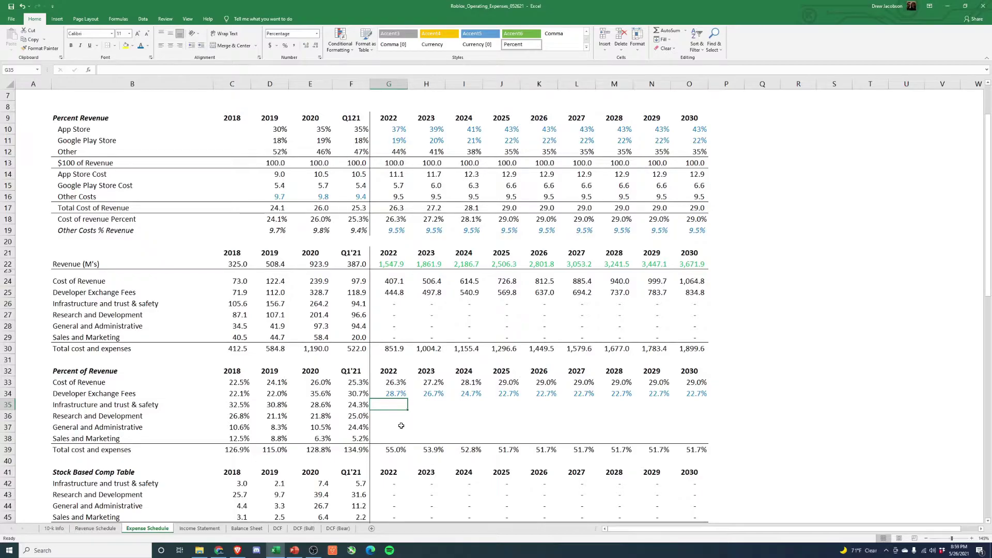
{"action": "left_click", "coordinate": [352, 417]}
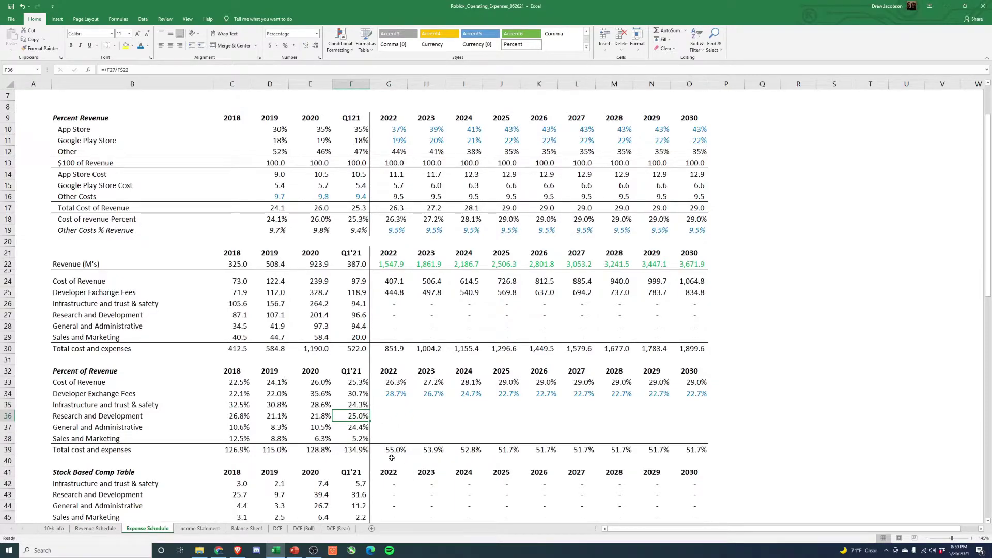
{"action": "left_click", "coordinate": [404, 396]}
{"action": "left_click_drag", "start_coordinate": [400, 395], "coordinate": [693, 395]}
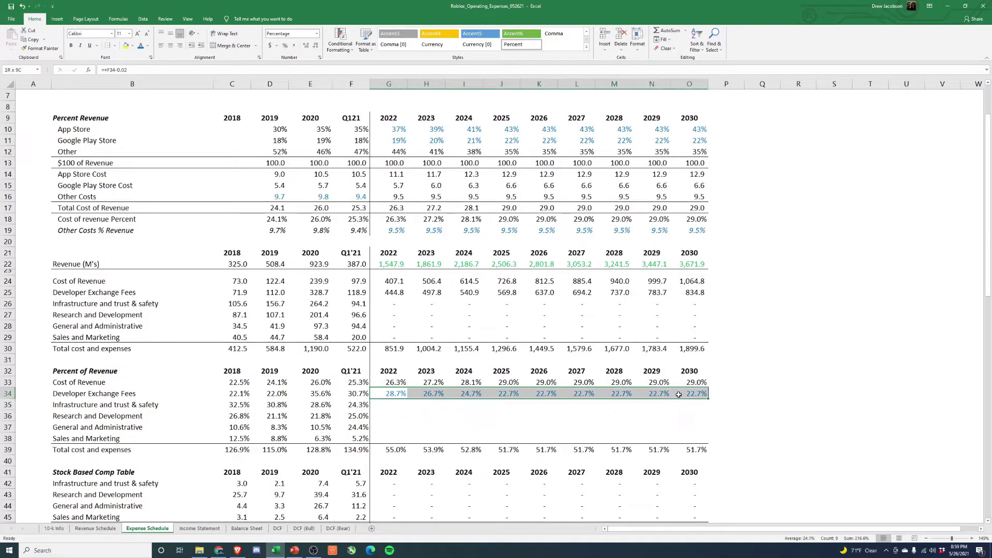
Examine the 2018–Q1'21 trend of the Infrastructure and trust & safety percent of revenue.
{"action": "left_click", "coordinate": [391, 408]}
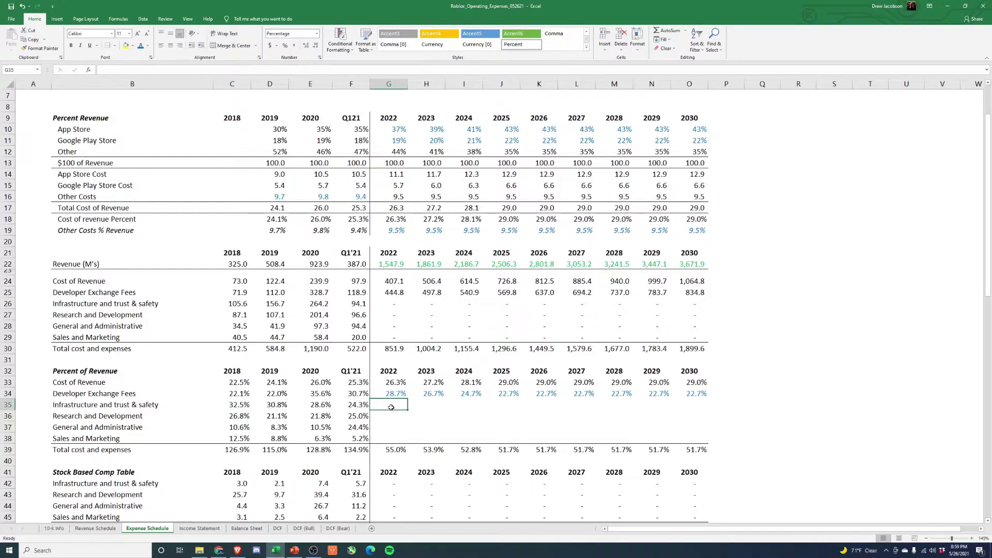
{"action": "key", "text": "Left"}
{"action": "key", "text": "Left"}
{"action": "key", "text": "Left"}
{"action": "key", "text": "Left"}
{"action": "key", "text": "Right"}
{"action": "key", "text": "Right"}
{"action": "key", "text": "Right"}
{"action": "key", "text": "Left"}
{"action": "key", "text": "Left"}
{"action": "key", "text": "Left"}
{"action": "key", "text": "Right"}
{"action": "key", "text": "Right"}
{"action": "key", "text": "Right"}
{"action": "key", "text": "Left"}
{"action": "key", "text": "Left"}
{"action": "key", "text": "Left"}
{"action": "key", "text": "Right"}
{"action": "key", "text": "Right"}
{"action": "key", "text": "Right"}
{"action": "key", "text": "Left"}
{"action": "key", "text": "Left"}
{"action": "key", "text": "Left"}
{"action": "key", "text": "Right"}
{"action": "key", "text": "Right"}
{"action": "key", "text": "Right"}
Set the 2022 Infrastructure and trust & safety percent of revenue to the Q1'21 percent minus .02.
{"action": "key", "text": "Right"}
{"action": "type", "text": "+"}
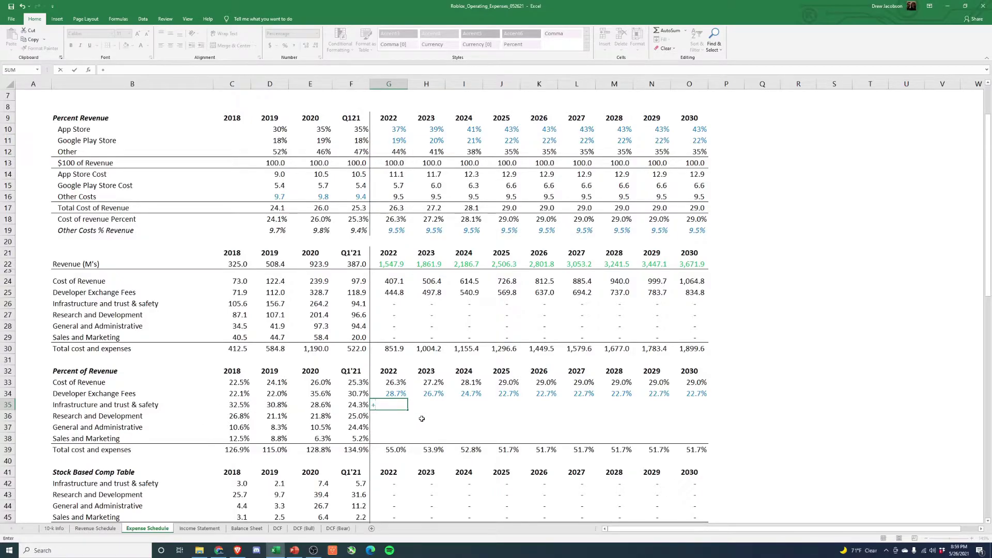
{"action": "key", "text": "Left"}
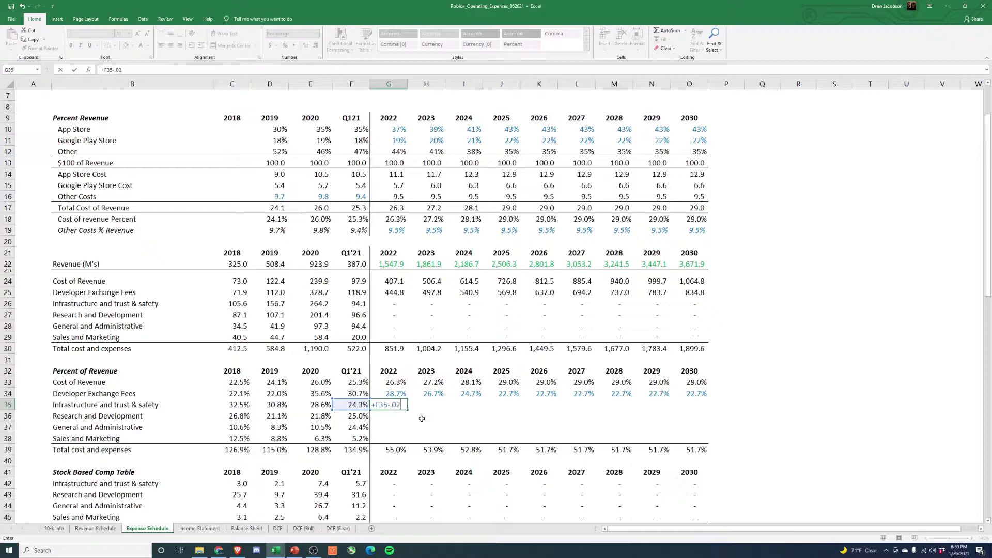
{"action": "key", "text": "Return"}
Copy the 2022 Infrastructure and trust & safety percent formula across 2023 through 2026 with Paste Special.
{"action": "key", "text": "Up"}
{"action": "key", "text": "ctrl+c"}
{"action": "key", "text": "Right"}
{"action": "key", "text": "shift+Right"}
{"action": "key", "text": "shift+Right"}
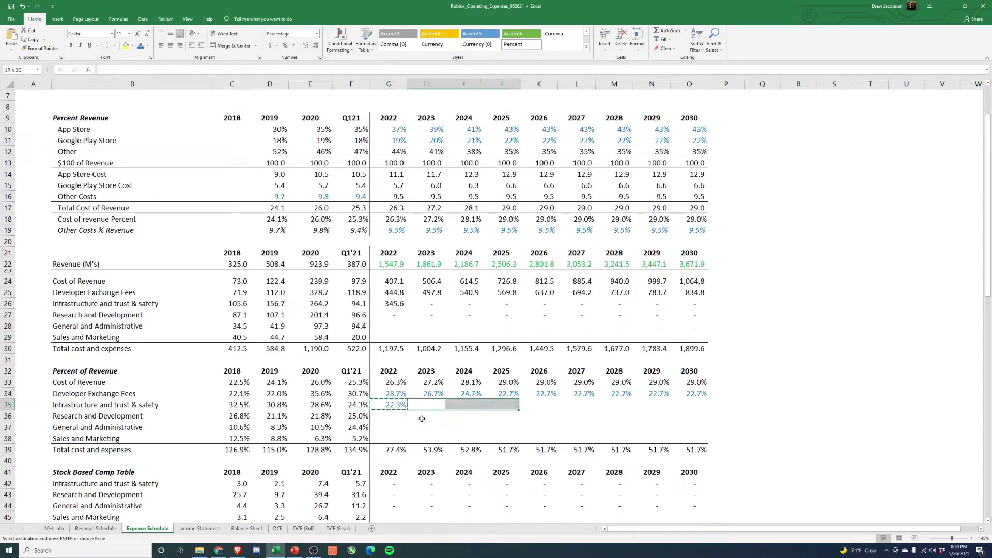
{"action": "key", "text": "shift+Right"}
{"action": "key", "text": "ctrl+alt+v"}
{"action": "key", "text": "Return"}
{"action": "key", "text": "Escape"}
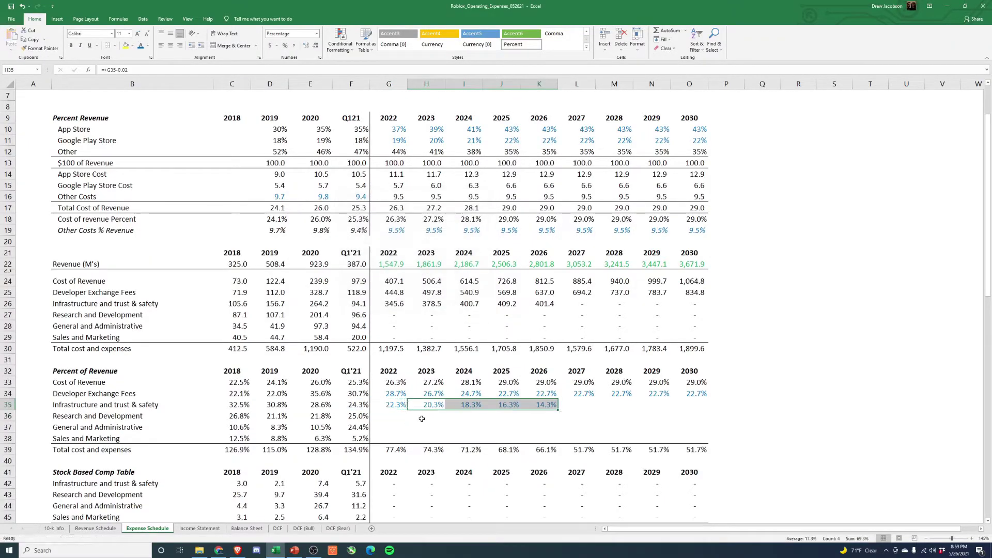
Copy the 2026 Infrastructure and trust & safety percent formula across 2027 through 2030 with Paste Special.
{"action": "key", "text": "shift+Left"}
{"action": "key", "text": "shift+Left"}
{"action": "key", "text": "shift+Left"}
{"action": "key", "text": "Right"}
{"action": "key", "text": "Right"}
{"action": "key", "text": "Right"}
{"action": "key", "text": "ctrl+c"}
{"action": "key", "text": "Right"}
{"action": "key", "text": "shift+Right"}
{"action": "key", "text": "shift+Right"}
{"action": "key", "text": "shift+Right"}
{"action": "key", "text": "ctrl+alt+v"}
{"action": "key", "text": "Return"}
{"action": "key", "text": "Escape"}
Review the projected Infrastructure and trust & safety costs in the expense table against their percent of revenue for the years around 2025–2027.
{"action": "key", "text": "Left"}
{"action": "key", "text": "Up"}
{"action": "key", "text": "Up"}
{"action": "key", "text": "Up"}
{"action": "key", "text": "Up"}
{"action": "key", "text": "Up"}
{"action": "key", "text": "Up"}
{"action": "key", "text": "Up"}
{"action": "key", "text": "Up"}
{"action": "key", "text": "Up"}
{"action": "key", "text": "Up"}
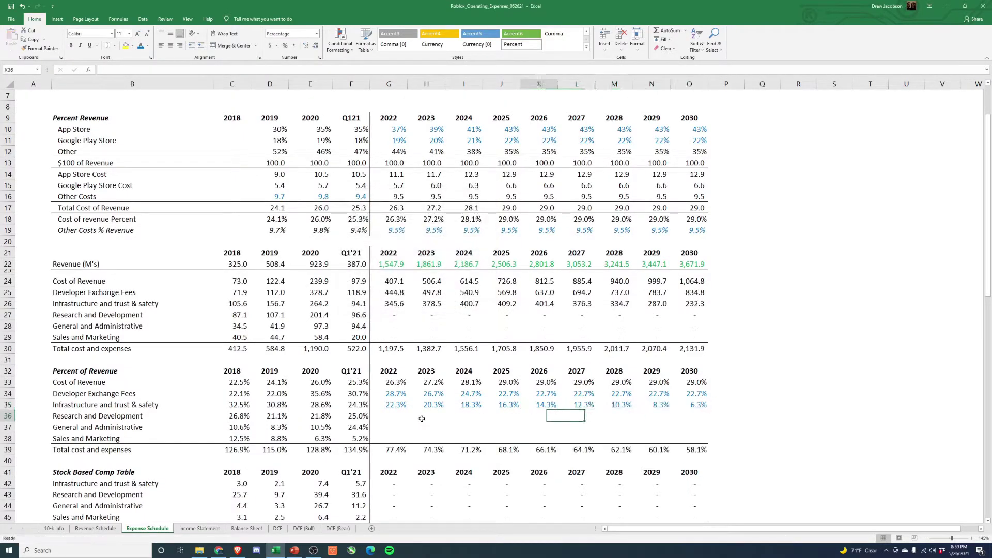
{"action": "key", "text": "Left"}
{"action": "key", "text": "Down"}
{"action": "key", "text": "Left"}
{"action": "key", "text": "Left"}
{"action": "key", "text": "Right"}
{"action": "key", "text": "Right"}
{"action": "key", "text": "Right"}
{"action": "key", "text": "Left"}
{"action": "key", "text": "Right"}
{"action": "key", "text": "Left"}
{"action": "key", "text": "Left"}
{"action": "key", "text": "Right"}
{"action": "key", "text": "Right"}
{"action": "key", "text": "Left"}
{"action": "key", "text": "Left"}
{"action": "key", "text": "Right"}
{"action": "key", "text": "Right"}
{"action": "key", "text": "Left"}
{"action": "key", "text": "Down"}
{"action": "key", "text": "Down"}
{"action": "key", "text": "Down"}
{"action": "key", "text": "Down"}
{"action": "key", "text": "Down"}
{"action": "key", "text": "Down"}
{"action": "key", "text": "Down"}
{"action": "key", "text": "Down"}
{"action": "key", "text": "Down"}
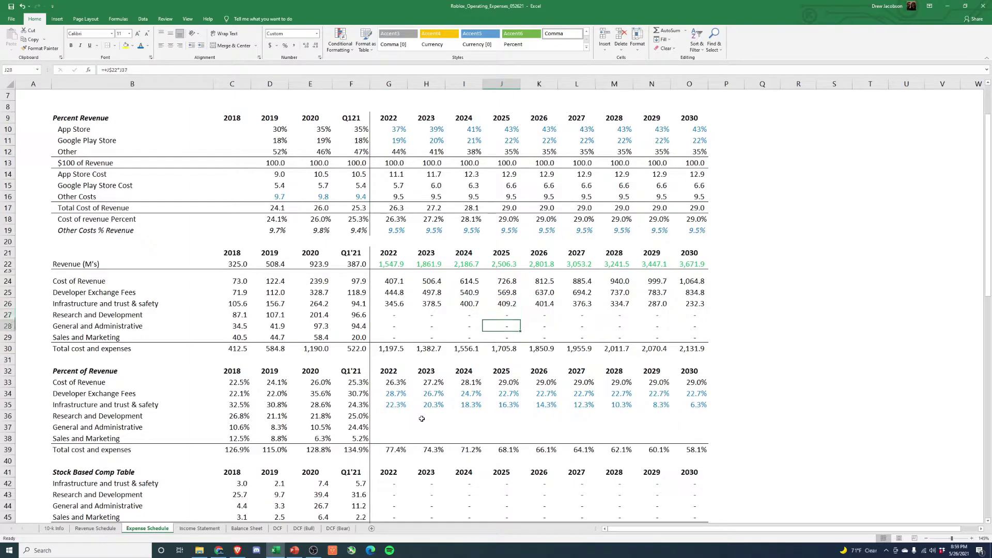
Link the 2026 Infrastructure and trust & safety percent of revenue directly to the 2025 cell.
{"action": "key", "text": "Right"}
{"action": "type", "text": "+"}
{"action": "key", "text": "Left"}
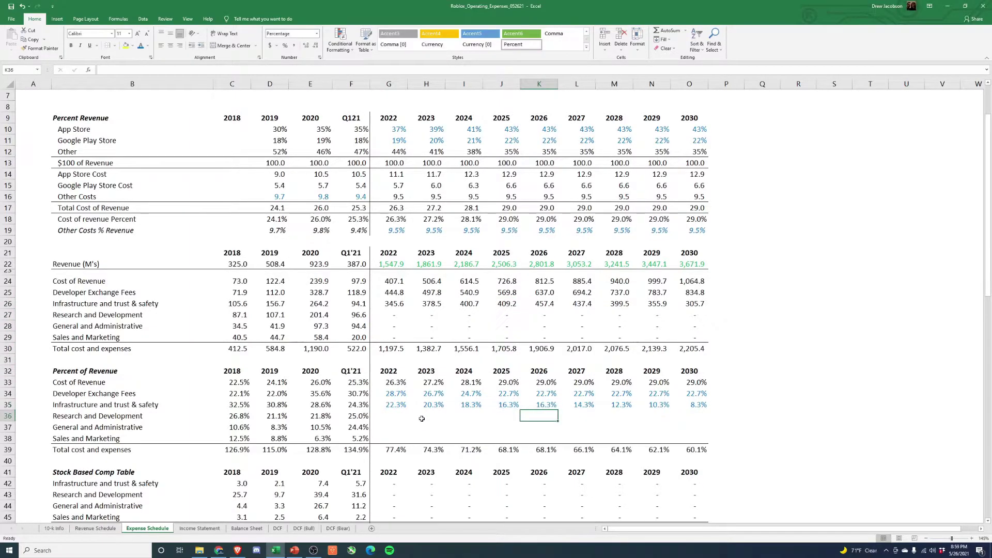
{"action": "key", "text": "Tab"}
{"action": "key", "text": "Left"}
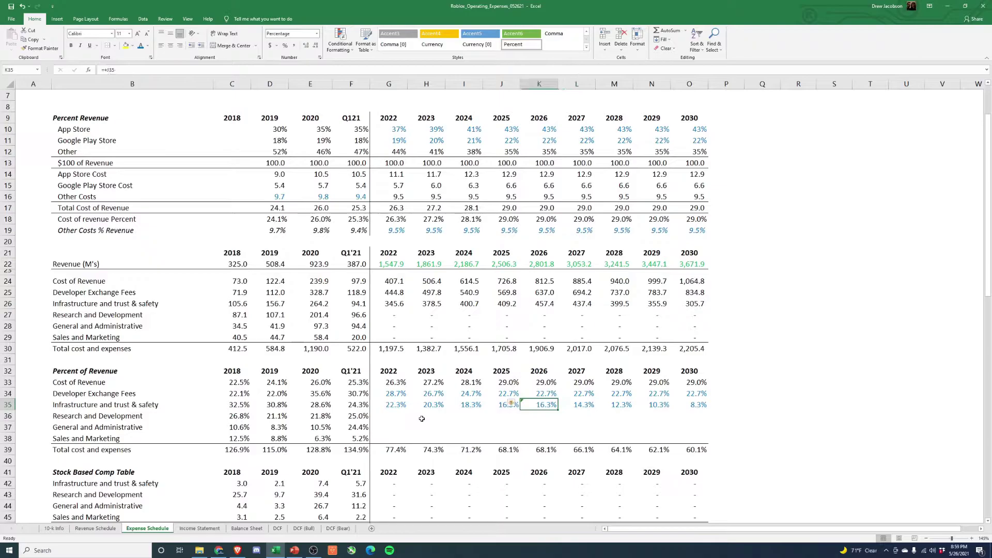
Set the 2026 Infrastructure and trust & safety percent of revenue to the 2025 percent minus .01.
{"action": "type", "text": "+"}
{"action": "key", "text": "Left"}
{"action": "type", "text": "-.01"}
{"action": "key", "text": "Return"}
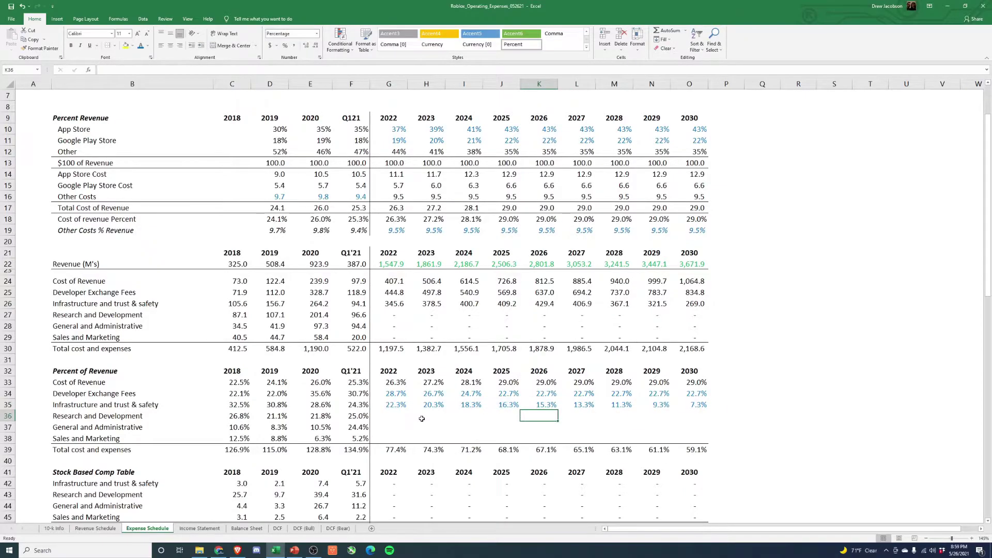
Copy the 2026 Infrastructure and trust & safety percent across 2027 through 2030, pasting only the formulas.
{"action": "key", "text": "Up"}
{"action": "key", "text": "ctrl+c"}
{"action": "key", "text": "Right"}
{"action": "key", "text": "shift+Right"}
{"action": "key", "text": "shift+Right"}
{"action": "key", "text": "shift+Right"}
{"action": "key", "text": "ctrl+alt+v"}
{"action": "key", "text": "f"}
{"action": "key", "text": "Return"}
{"action": "key", "text": "Escape"}
Set the 2028 Infrastructure and trust & safety percent of revenue to the 2027 percent minus 0.005.
{"action": "key", "text": "Down"}
{"action": "key", "text": "Up"}
{"action": "key", "text": "Up"}
{"action": "key", "text": "Up"}
{"action": "key", "text": "Down"}
{"action": "key", "text": "Down"}
{"action": "key", "text": "Right"}
{"action": "type", "text": "+L35"}
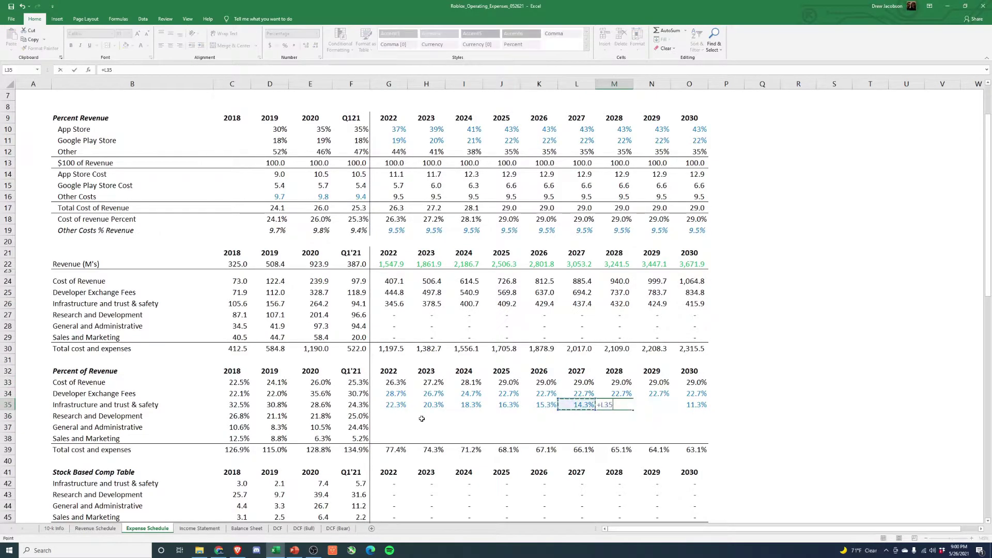
{"action": "type", "text": "-.01"}
{"action": "key", "text": "Return"}
{"action": "key", "text": "Up"}
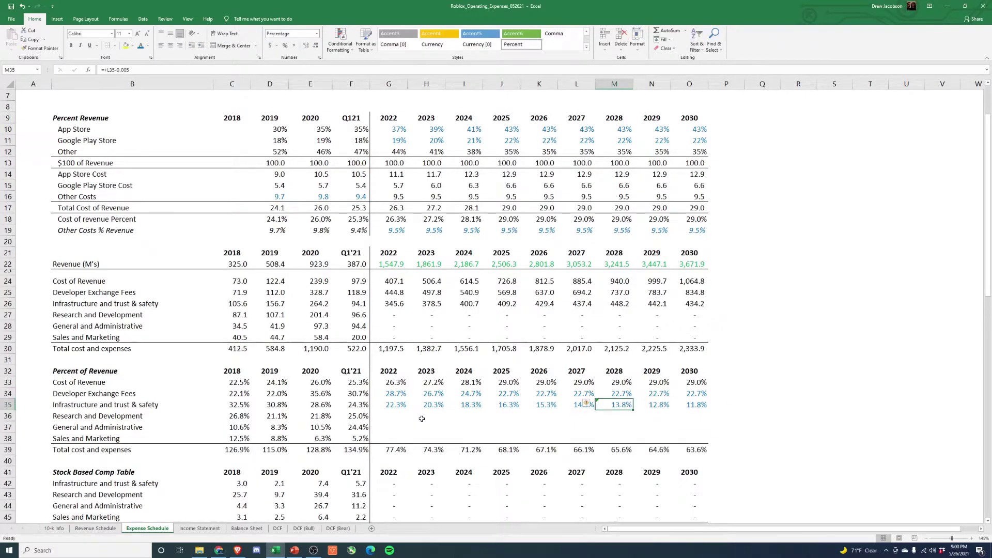
Copy the 2028 Infrastructure and trust & safety percent to 2029 and 2030, pasting only the formulas.
{"action": "key", "text": "ctrl+c"}
{"action": "key", "text": "Right"}
{"action": "key", "text": "ctrl+v"}
{"action": "key", "text": "alt+e"}
{"action": "key", "text": "s"}
{"action": "key", "text": "f"}
{"action": "key", "text": "Return"}
{"action": "key", "text": "Escape"}
Examine the Infrastructure and trust & safety costs in the expense table, comparing the 2022–2030 projections with the 2018–Q1'21 figures.
{"action": "key", "text": "Up"}
{"action": "key", "text": "Up"}
{"action": "key", "text": "Up"}
{"action": "key", "text": "Up"}
{"action": "key", "text": "Up"}
{"action": "key", "text": "Up"}
{"action": "key", "text": "Up"}
{"action": "key", "text": "Up"}
{"action": "key", "text": "Up"}
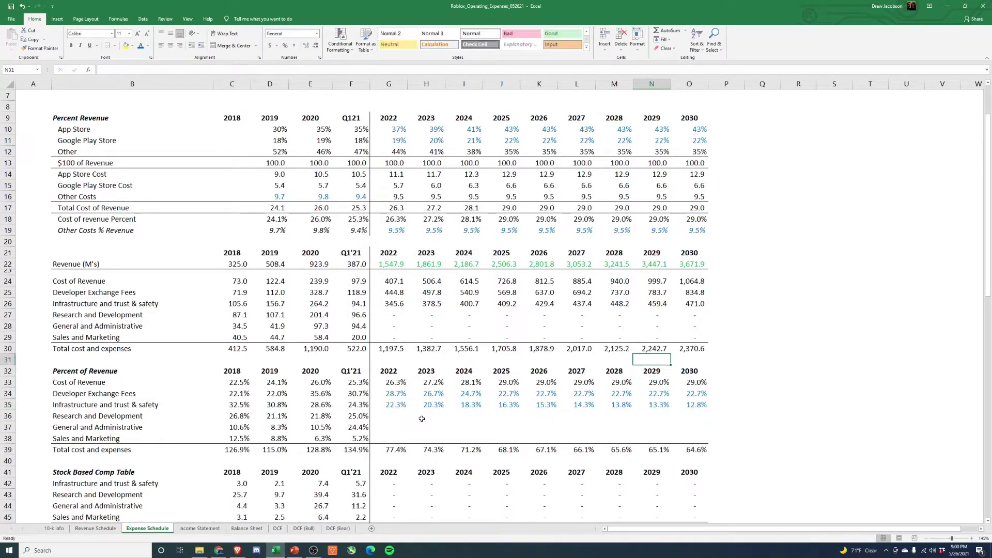
{"action": "key", "text": "Left"}
{"action": "key", "text": "Left"}
{"action": "key", "text": "Left"}
{"action": "key", "text": "Left"}
{"action": "key", "text": "Left"}
{"action": "key", "text": "Left"}
{"action": "key", "text": "Left"}
{"action": "key", "text": "Left"}
{"action": "key", "text": "Left"}
{"action": "key", "text": "Left"}
{"action": "key", "text": "Right"}
{"action": "key", "text": "Right"}
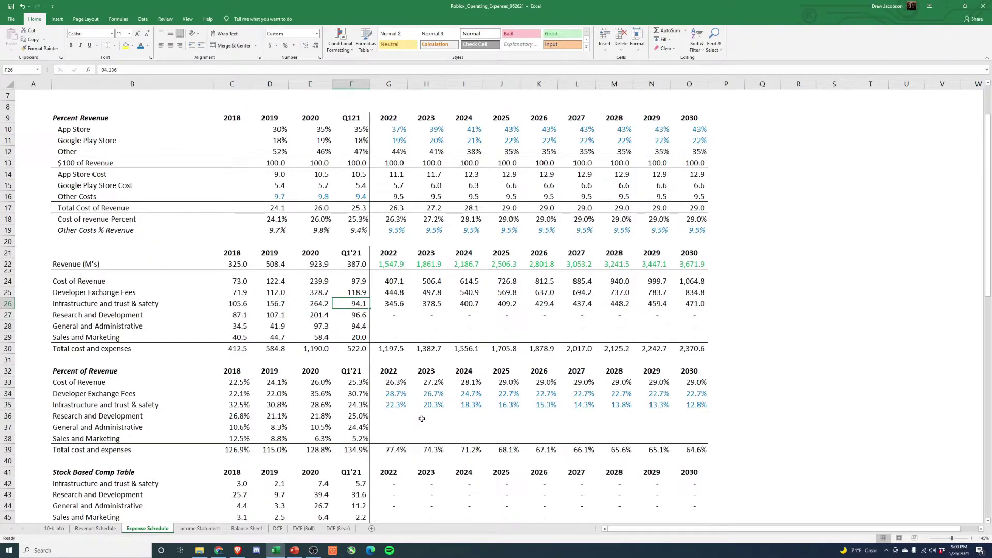
Set the 2022 Infrastructure and trust & safety percent of revenue to the Q1'21 percent minus 0.01.
{"action": "key", "text": "Left"}
{"action": "key", "text": "Left"}
{"action": "key", "text": "Left"}
{"action": "key", "text": "Right"}
{"action": "key", "text": "Right"}
{"action": "key", "text": "Right"}
{"action": "key", "text": "Left"}
{"action": "key", "text": "Left"}
{"action": "key", "text": "Right"}
{"action": "key", "text": "Right"}
{"action": "key", "text": "Right"}
{"action": "key", "text": "Down"}
{"action": "key", "text": "Down"}
{"action": "key", "text": "Down"}
{"action": "key", "text": "Down"}
{"action": "key", "text": "Down"}
{"action": "key", "text": "Down"}
{"action": "key", "text": "Down"}
{"action": "key", "text": "Down"}
{"action": "key", "text": "Down"}
{"action": "type", "text": "+"}
{"action": "key", "text": "Left"}
{"action": "type", "text": "-0.01"}
{"action": "key", "text": "ctrl+Return"}
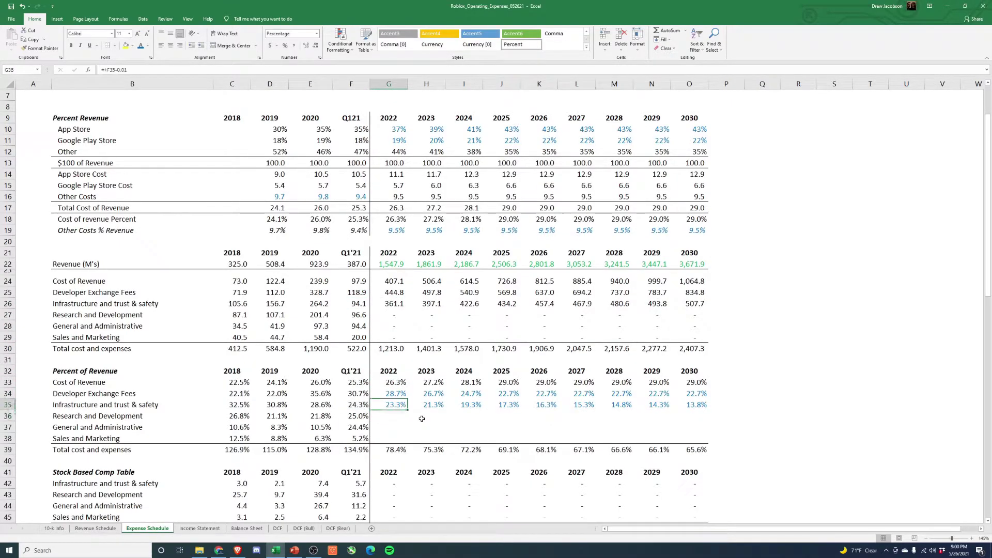
Remove the reduction from the 2022 Infrastructure and trust & safety percent so it equals the Q1'21 percent.
{"action": "key", "text": "F2"}
{"action": "key", "text": "BackSpace"}
{"action": "key", "text": "BackSpace"}
{"action": "key", "text": "BackSpace"}
{"action": "key", "text": "BackSpace"}
{"action": "key", "text": "BackSpace"}
{"action": "key", "text": "ctrl+Return"}
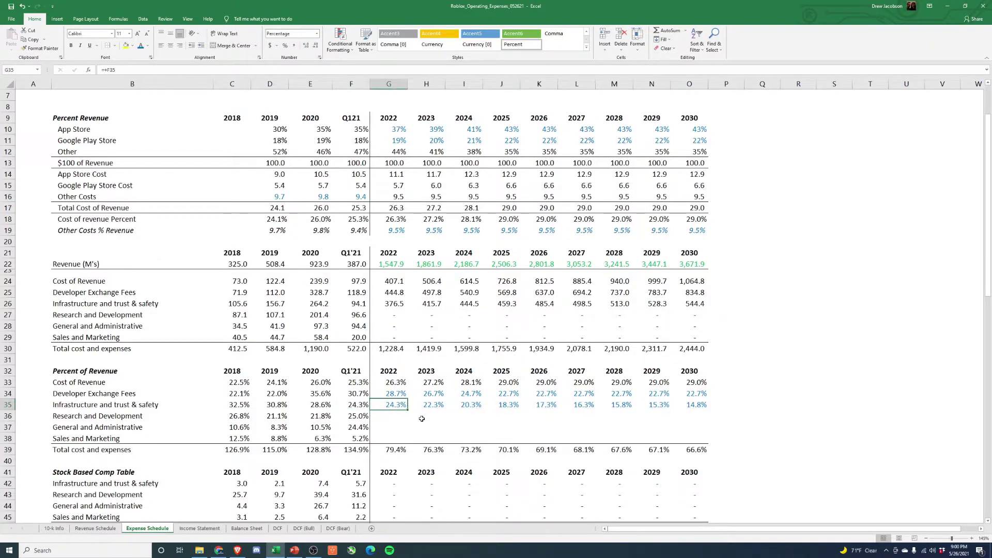
Examine the projected Infrastructure and trust & safety costs across 2023 to 2030.
{"action": "key", "text": "Right"}
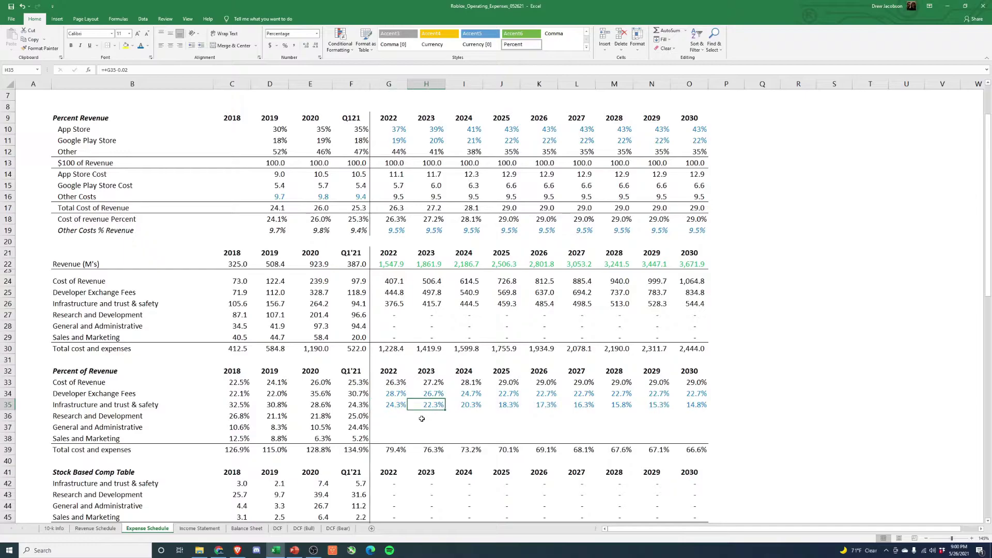
{"action": "key", "text": "Up"}
{"action": "key", "text": "Up"}
{"action": "key", "text": "Up"}
{"action": "key", "text": "Up"}
{"action": "key", "text": "Up"}
{"action": "key", "text": "Up"}
{"action": "key", "text": "Up"}
{"action": "key", "text": "Up"}
{"action": "key", "text": "Up"}
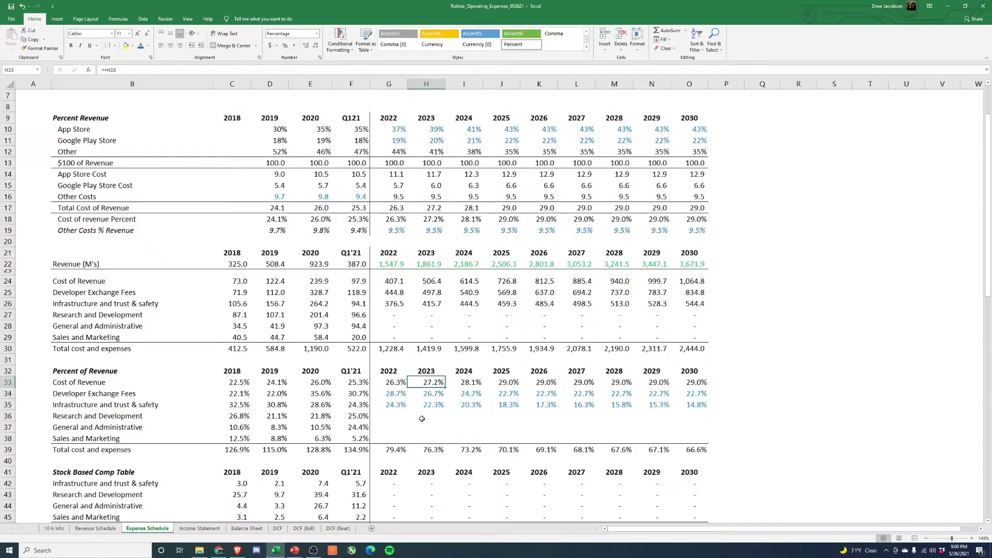
{"action": "key", "text": "Right"}
{"action": "key", "text": "Right"}
{"action": "key", "text": "Right"}
{"action": "key", "text": "Right"}
{"action": "key", "text": "Right"}
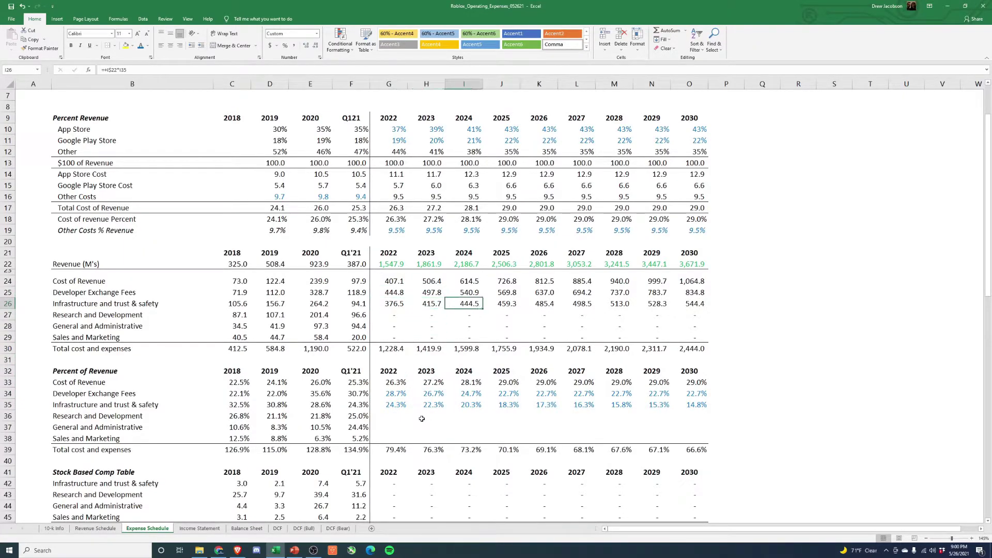
{"action": "key", "text": "Right"}
{"action": "key", "text": "Right"}
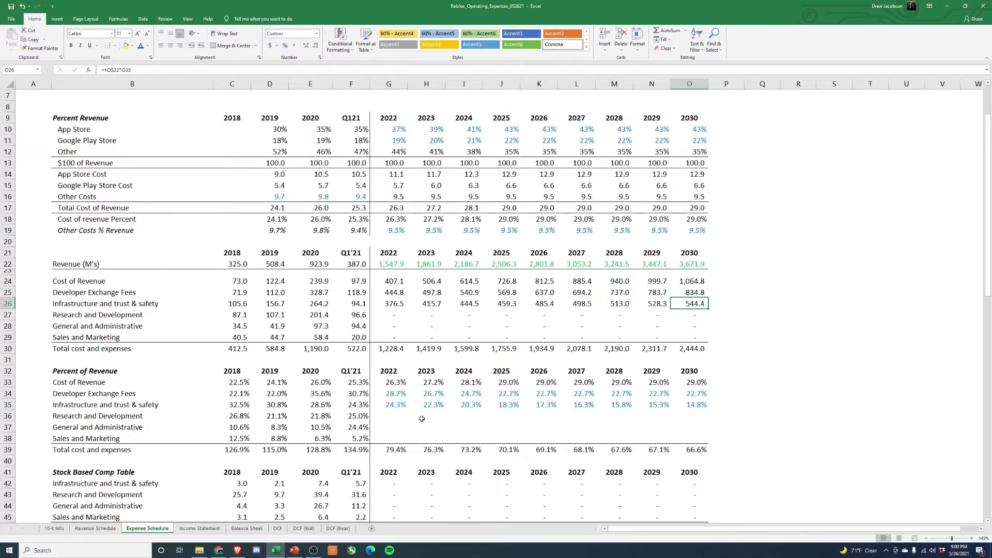
Examine the historical Research and Development percents of revenue from 2018 to Q1'21.
{"action": "key", "text": "Down"}
{"action": "key", "text": "Down"}
{"action": "key", "text": "Down"}
{"action": "key", "text": "Down"}
{"action": "key", "text": "Down"}
{"action": "key", "text": "Down"}
{"action": "key", "text": "Down"}
{"action": "key", "text": "Down"}
{"action": "key", "text": "Down"}
{"action": "key", "text": "Down"}
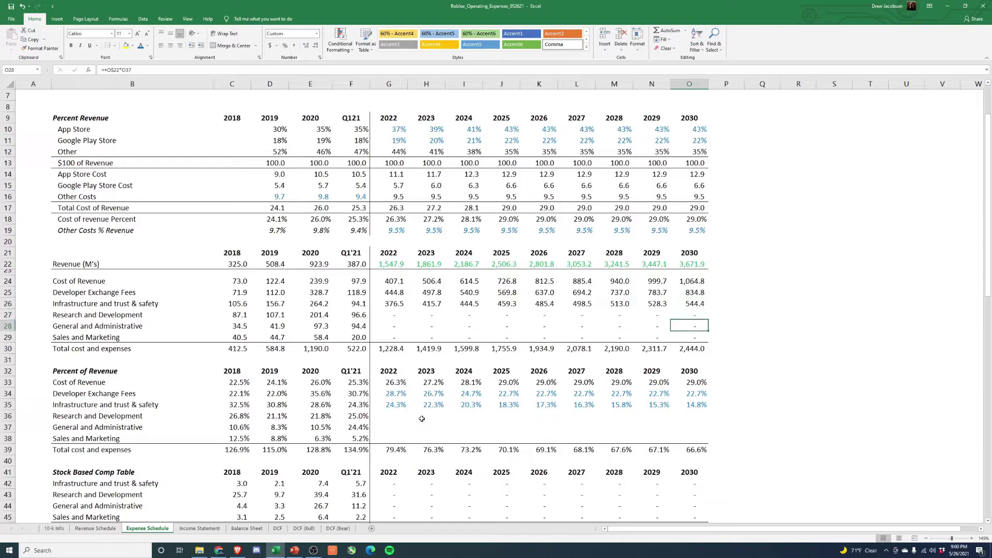
{"action": "key", "text": "Left"}
{"action": "key", "text": "Left"}
{"action": "key", "text": "Left"}
{"action": "key", "text": "Left"}
{"action": "key", "text": "Left"}
{"action": "key", "text": "Left"}
{"action": "key", "text": "Left"}
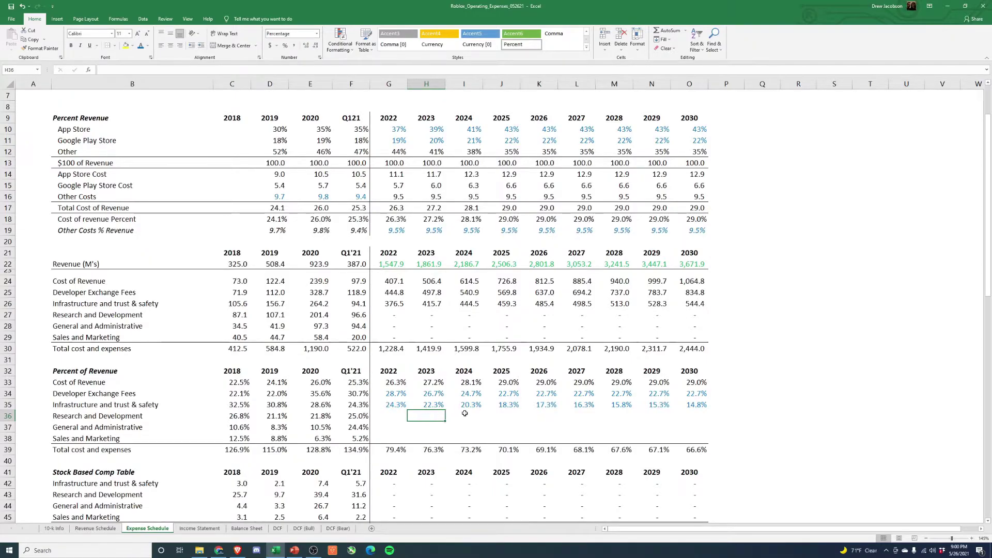
{"action": "scroll", "coordinate": [379, 374], "scroll_direction": "down", "scroll_amount": 2}
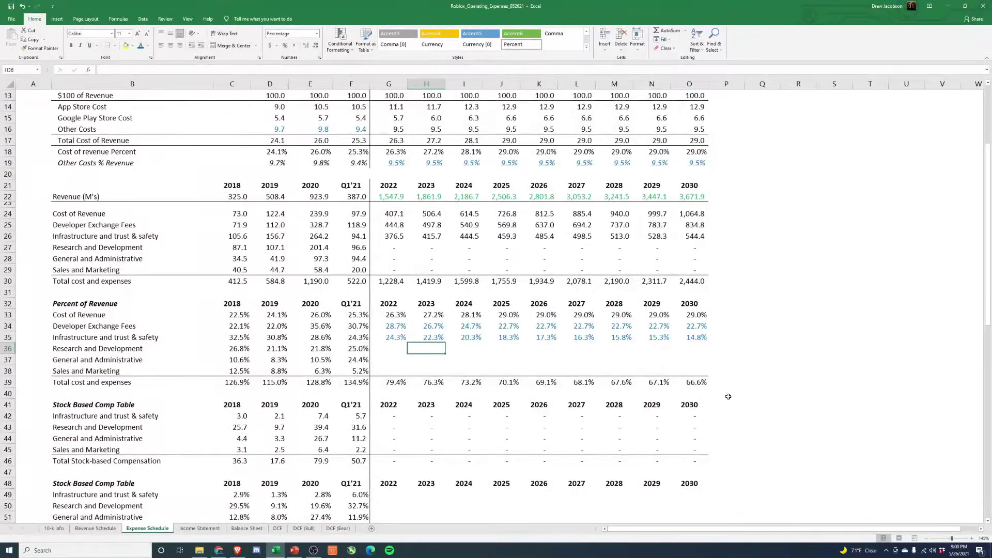
{"action": "left_click_drag", "start_coordinate": [239, 349], "coordinate": [350, 351]}
{"action": "left_click", "coordinate": [386, 350]}
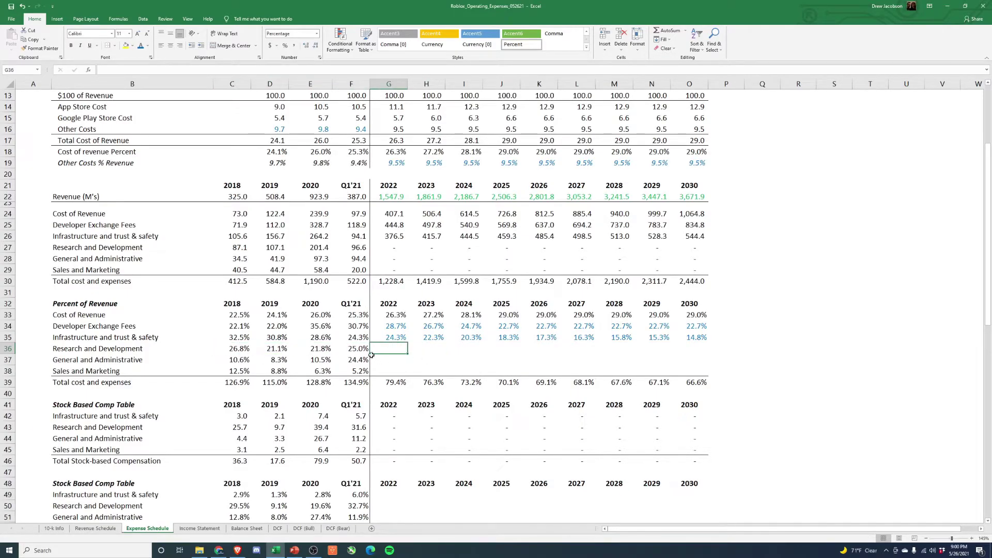
{"action": "left_click", "coordinate": [354, 350]}
{"action": "scroll", "coordinate": [451, 382], "scroll_direction": "down", "scroll_amount": 3}
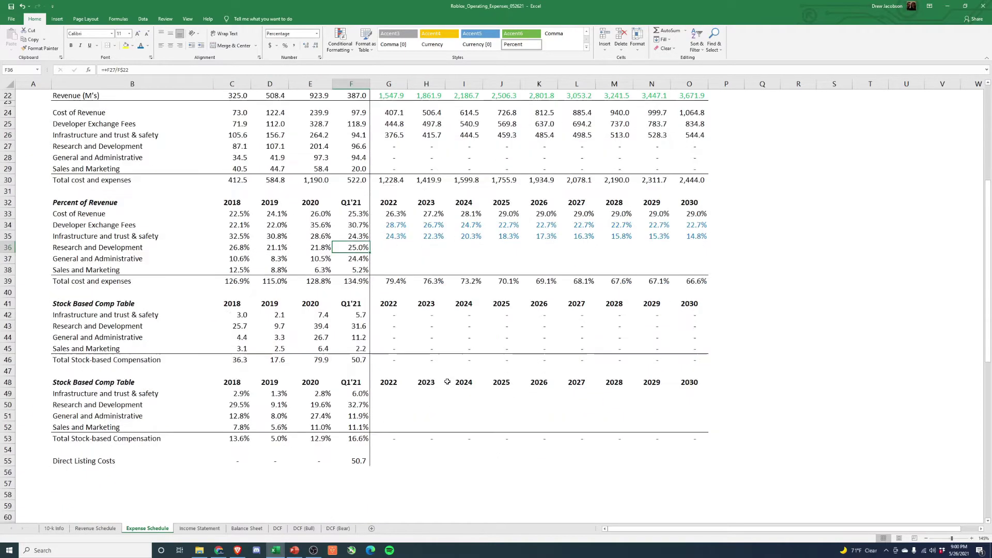
Compare Research and Development expense with its stock-based compensation for 2018 through Q1'21.
{"action": "left_click", "coordinate": [353, 327]}
{"action": "left_click", "coordinate": [360, 148]}
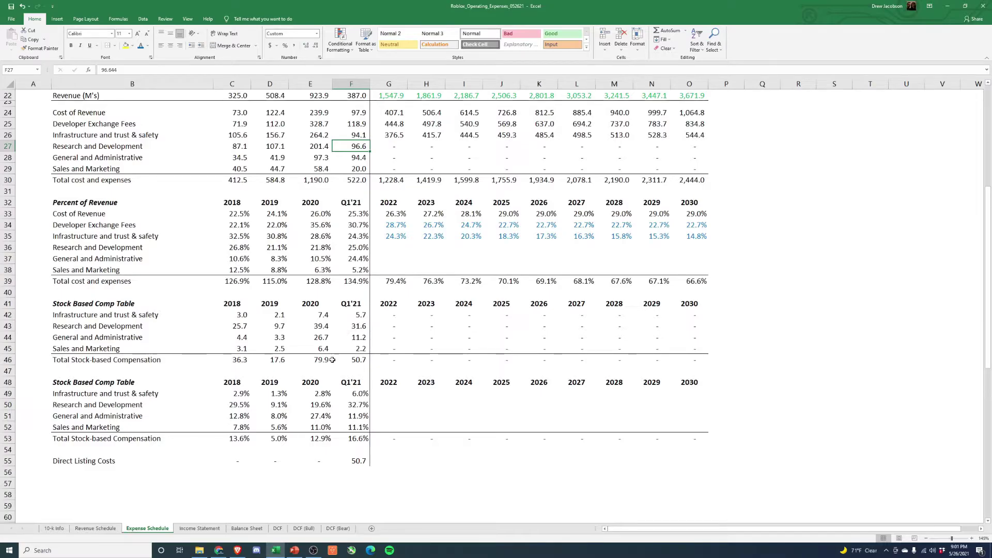
{"action": "left_click", "coordinate": [326, 325]}
{"action": "left_click", "coordinate": [324, 147]}
{"action": "left_click", "coordinate": [324, 325]}
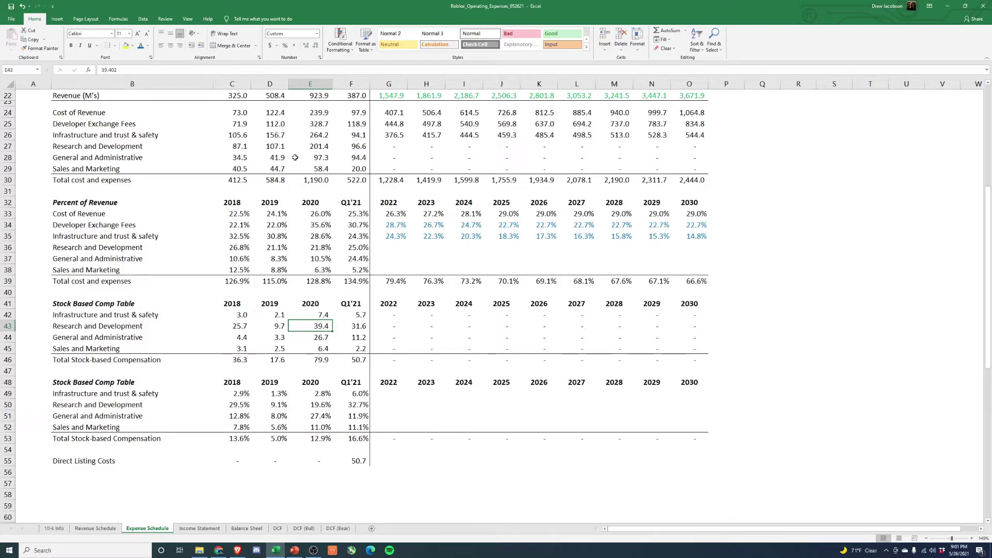
{"action": "left_click", "coordinate": [278, 148]}
{"action": "left_click", "coordinate": [245, 147]}
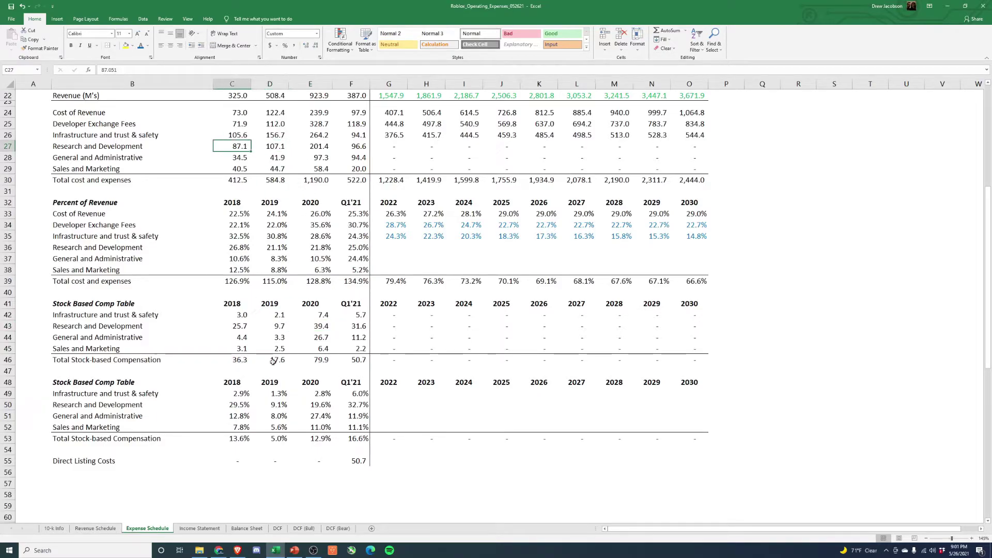
{"action": "left_click", "coordinate": [242, 328]}
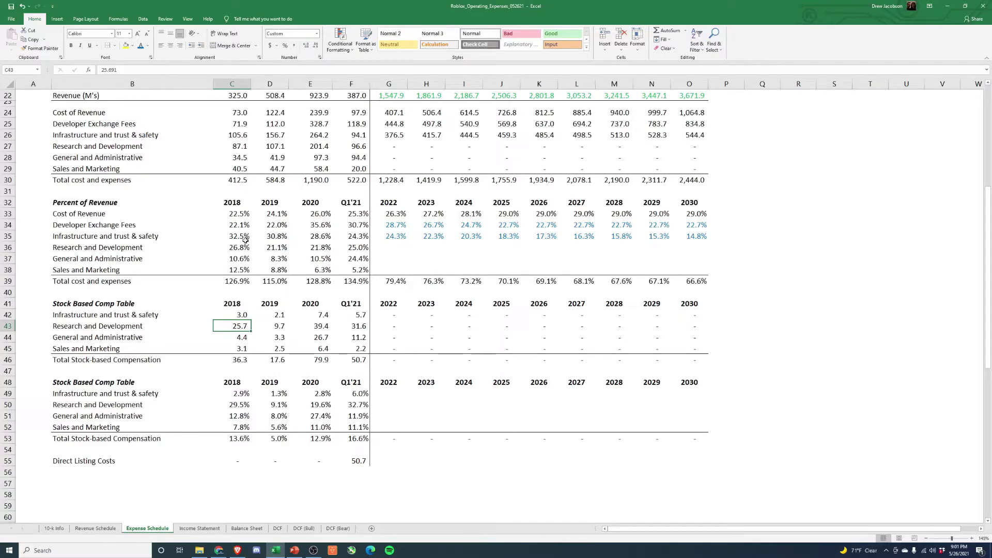
Set the 2022 Research and Development percent of revenue to the Q1'21 percent minus 0.05.
{"action": "left_click_drag", "start_coordinate": [243, 248], "coordinate": [362, 248]}
{"action": "left_click", "coordinate": [383, 248]}
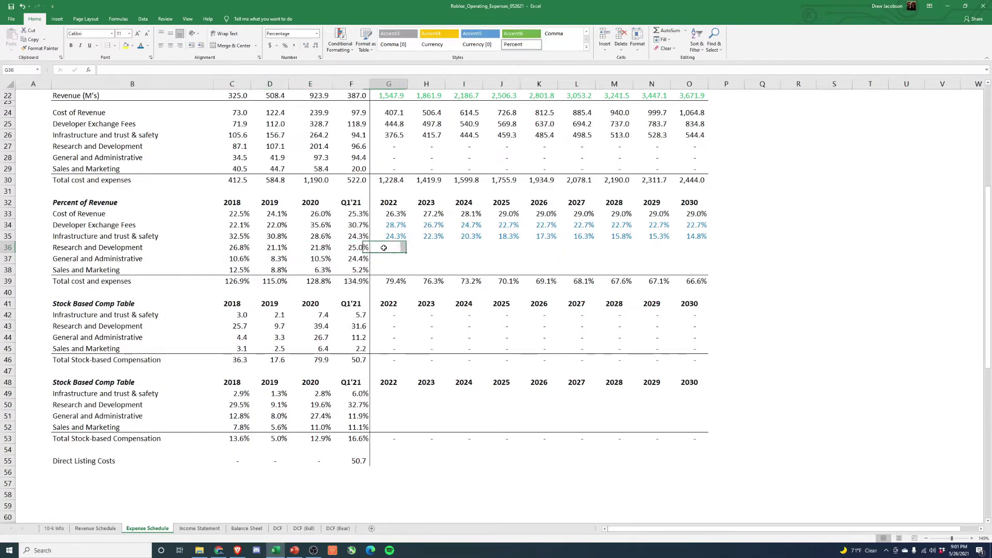
{"action": "type", "text": "+"}
{"action": "key", "text": "Left"}
{"action": "type", "text": "-"}
{"action": "key", "text": "Return"}
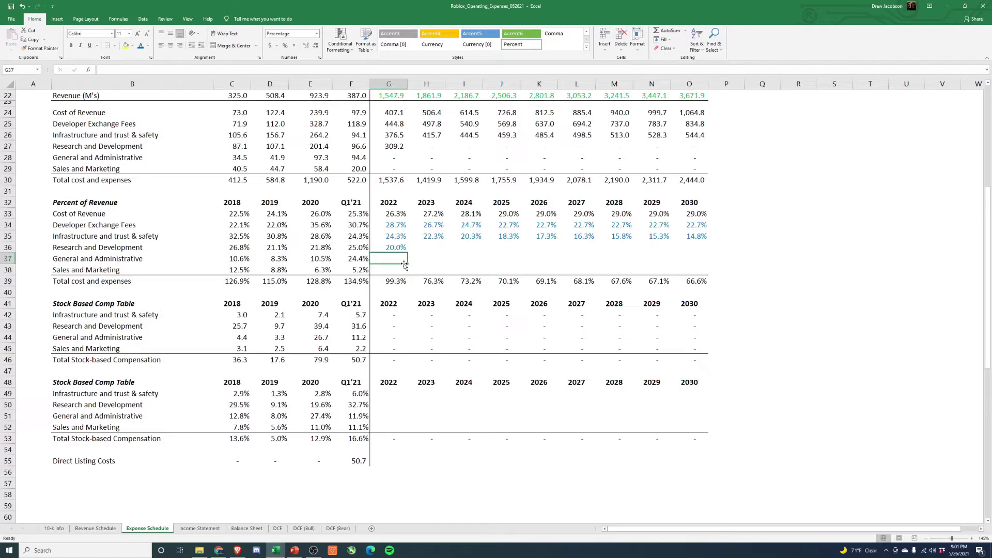
{"action": "key", "text": "Up"}
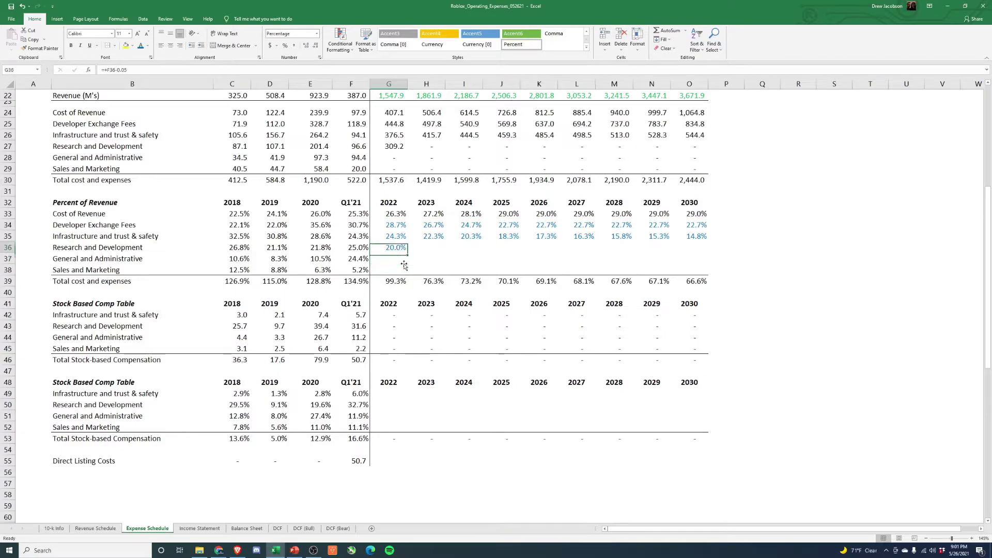
{"action": "type", "text": "+"}
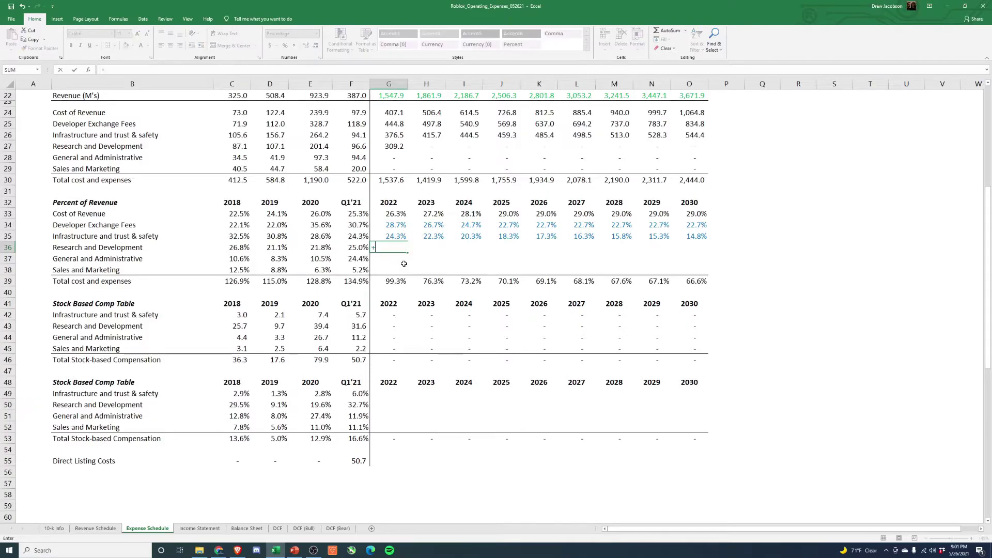
{"action": "key", "text": "Escape"}
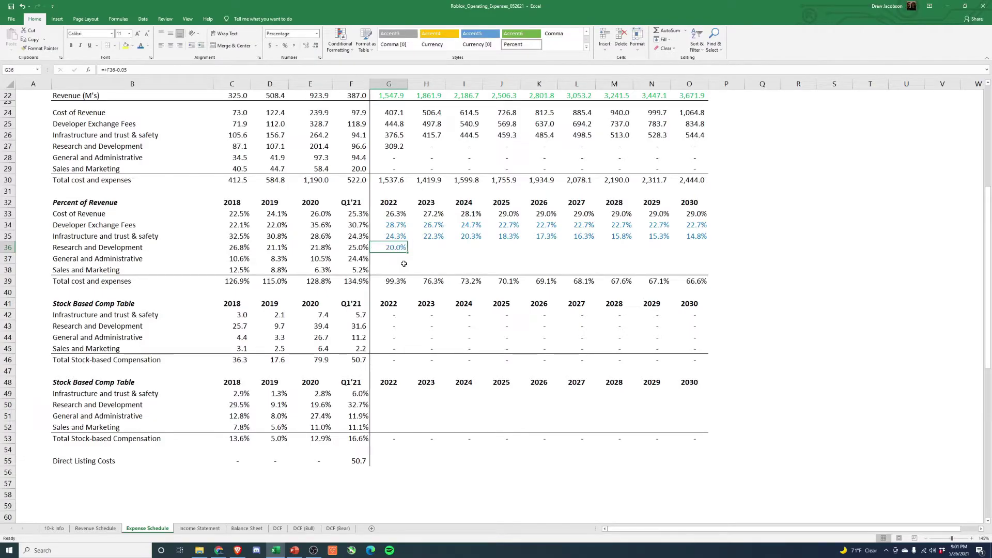
{"action": "type", "text": "+"}
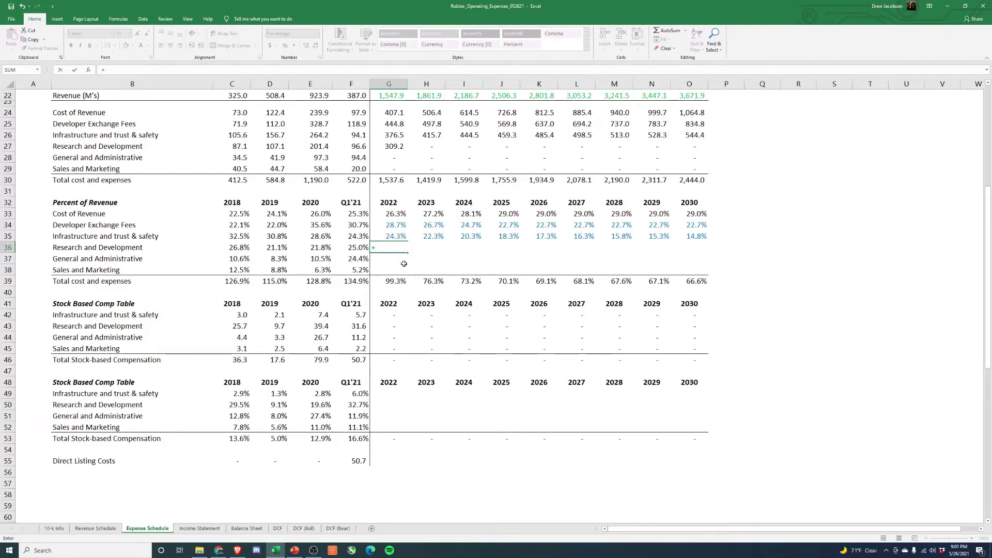
{"action": "key", "text": "Left"}
{"action": "type", "text": "-.0"}
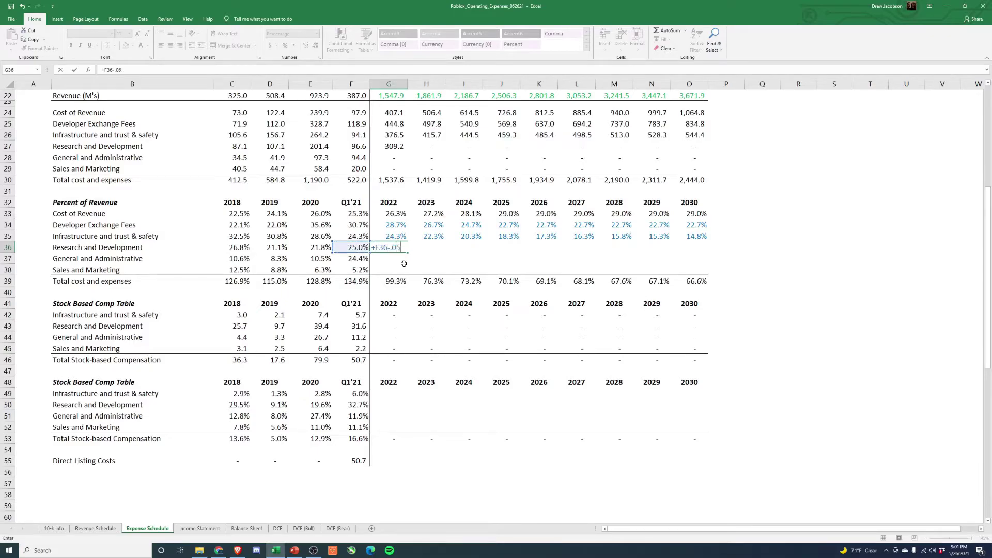
{"action": "type", "text": "5"}
{"action": "key", "text": "Return"}
Copy the 2022 Research and Development percent to 2023 and 2024, pasting only the formulas.
{"action": "key", "text": "Up"}
{"action": "key", "text": "ctrl+c"}
{"action": "key", "text": "Right"}
{"action": "key", "text": "shift+Right"}
{"action": "key", "text": "alt+e"}
{"action": "key", "text": "s"}
{"action": "key", "text": "f"}
{"action": "key", "text": "Return"}
{"action": "key", "text": "shift+Left"}
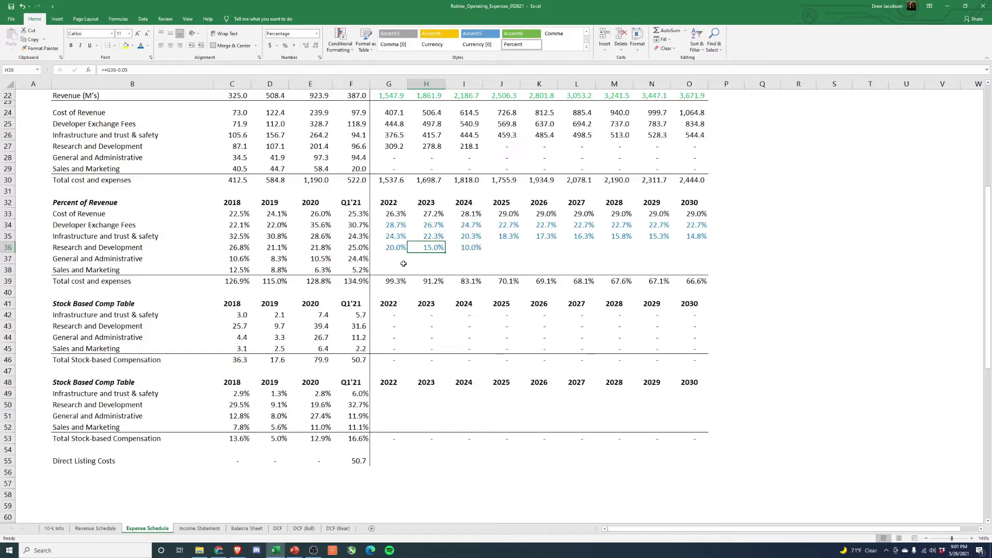
Set the 2022 Research and Development percent of revenue to 15%.
{"action": "left_click", "coordinate": [325, 147]}
{"action": "left_click", "coordinate": [404, 148]}
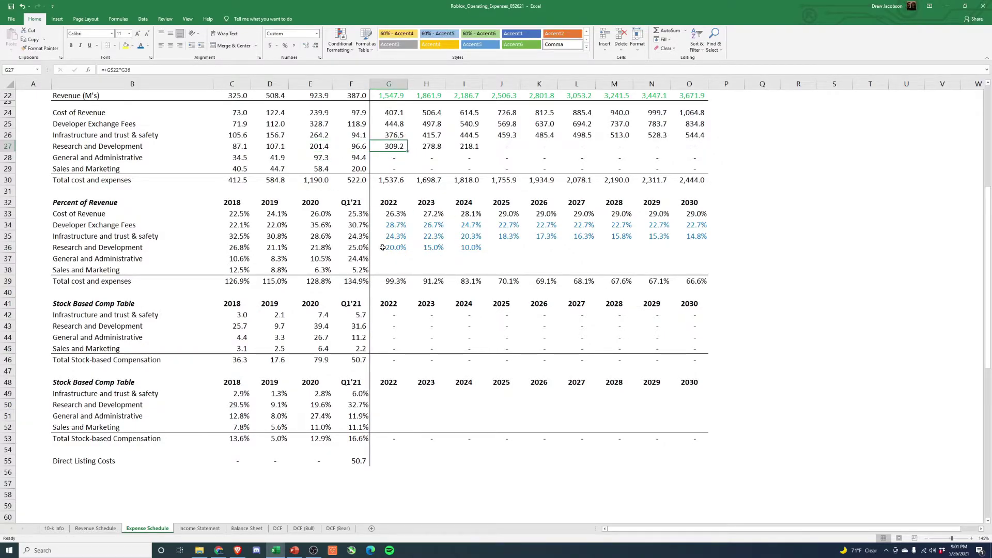
{"action": "left_click", "coordinate": [402, 248]}
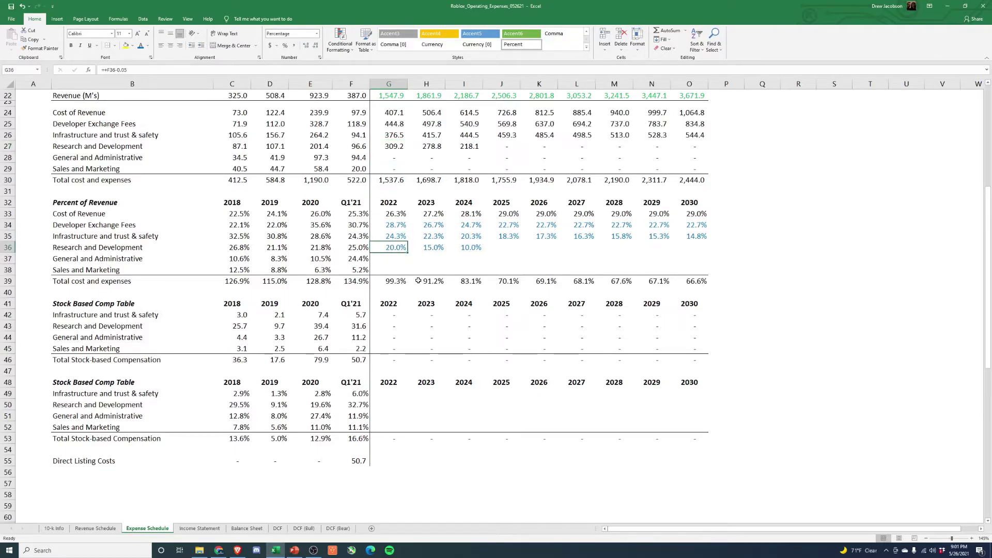
{"action": "type", "text": "15%"}
{"action": "key", "text": "Return"}
Compare the 2022 Research and Development cost in the expense table with the 2020 and Q1'21 figures.
{"action": "key", "text": "Up"}
{"action": "key", "text": "Left"}
{"action": "key", "text": "Up"}
{"action": "key", "text": "Up"}
{"action": "key", "text": "Up"}
{"action": "key", "text": "Up"}
{"action": "key", "text": "Up"}
{"action": "key", "text": "Up"}
{"action": "key", "text": "Up"}
{"action": "key", "text": "Up"}
{"action": "key", "text": "Up"}
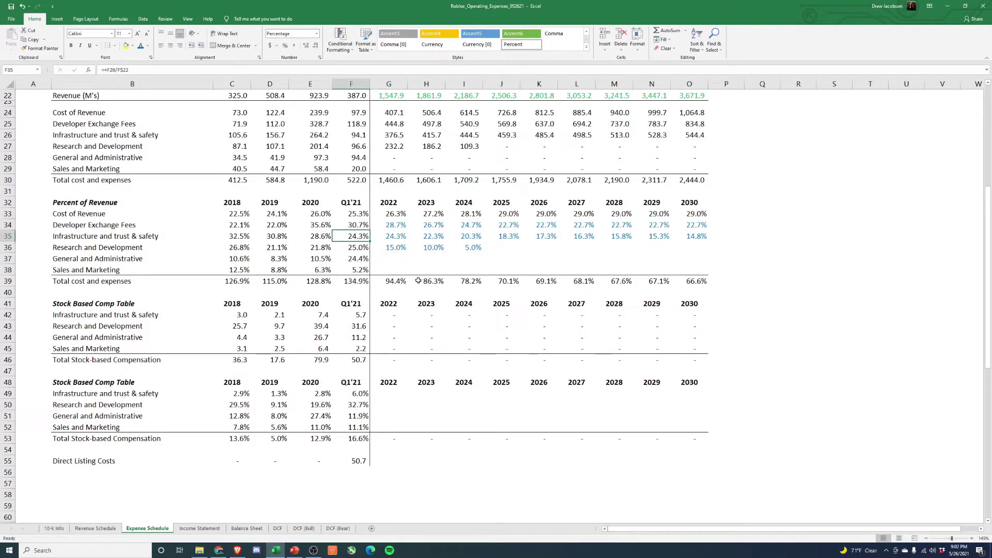
{"action": "key", "text": "Left"}
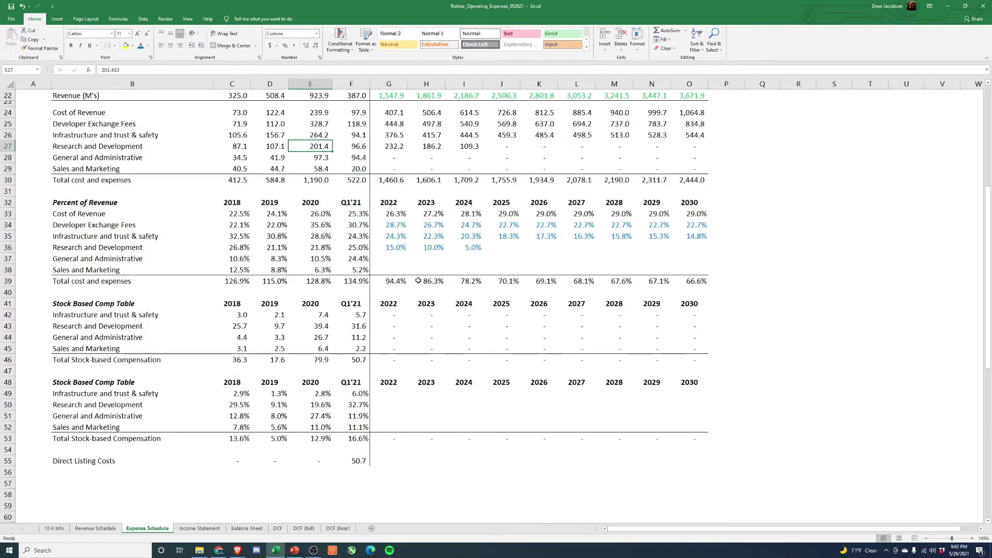
Set the 2022 Research and Development percent of revenue to 13%.
{"action": "key", "text": "Right"}
{"action": "key", "text": "Right"}
{"action": "key", "text": "Down"}
{"action": "key", "text": "Down"}
{"action": "key", "text": "Down"}
{"action": "key", "text": "Down"}
{"action": "key", "text": "Down"}
{"action": "key", "text": "Down"}
{"action": "key", "text": "Down"}
{"action": "key", "text": "Down"}
{"action": "key", "text": "Down"}
{"action": "key", "text": "Down"}
{"action": "key", "text": "Up"}
{"action": "type", "text": "13"}
Check the recalculated 2022 Research and Development cost in the expense table.
{"action": "key", "text": "Up"}
{"action": "key", "text": "Up"}
{"action": "key", "text": "Up"}
{"action": "key", "text": "Up"}
{"action": "key", "text": "Up"}
{"action": "key", "text": "Up"}
{"action": "key", "text": "Up"}
{"action": "key", "text": "Up"}
{"action": "key", "text": "Up"}
{"action": "key", "text": "Down"}
{"action": "key", "text": "Down"}
{"action": "key", "text": "Down"}
{"action": "key", "text": "Down"}
{"action": "key", "text": "Down"}
{"action": "key", "text": "Down"}
{"action": "key", "text": "Down"}
{"action": "key", "text": "Down"}
{"action": "key", "text": "Down"}
Set the 2023 Research and Development percent of revenue to the 2022 percent minus 0.01.
{"action": "key", "text": "Right"}
{"action": "type", "text": "13"}
{"action": "key", "text": "Return"}
{"action": "key", "text": "Up"}
{"action": "type", "text": "+"}
{"action": "key", "text": "Left"}
{"action": "type", "text": "-0.01"}
{"action": "key", "text": "Return"}
{"action": "key", "text": "Up"}
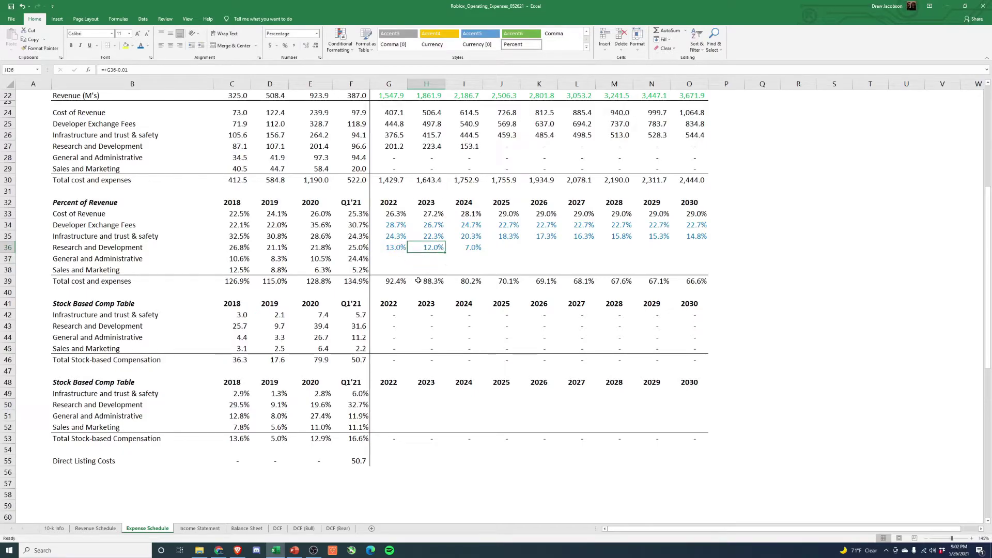
Set the 2023 Research and Development percent of revenue to the 2022 percent minus 0.02.
{"action": "key", "text": "F2"}
{"action": "key", "text": "BackSpace"}
{"action": "type", "text": "2"}
{"action": "key", "text": "Return"}
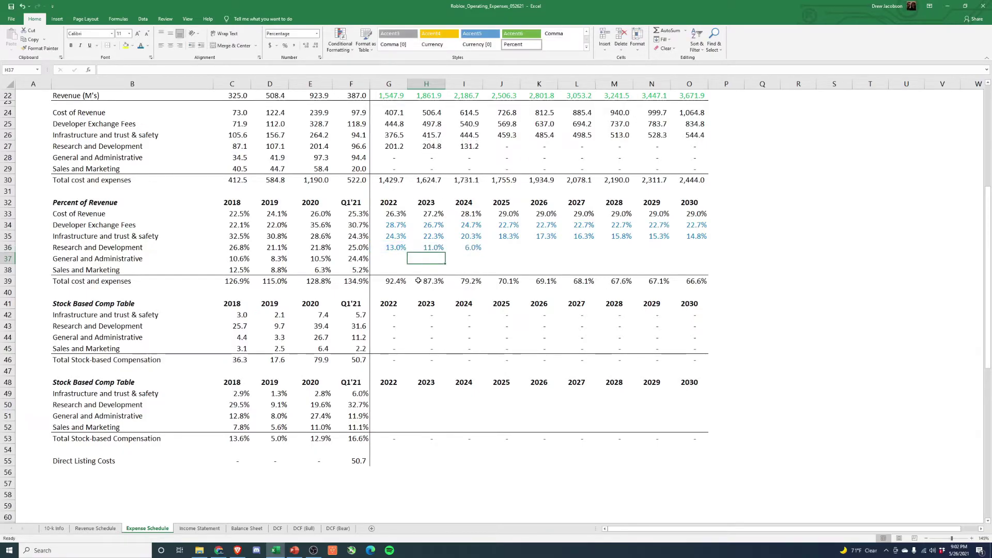
{"action": "key", "text": "Up"}
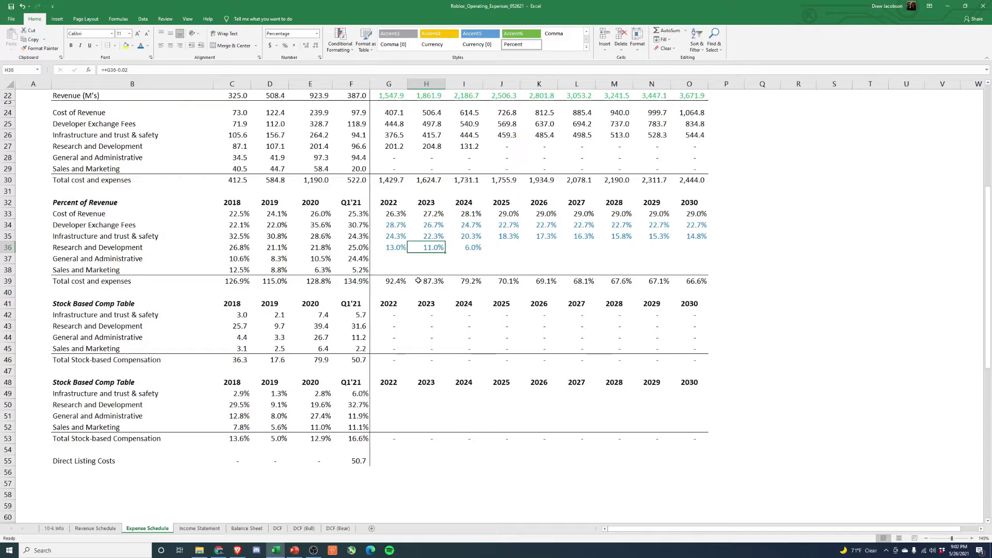
Copy the 2023 Research and Development percent formula into 2024 through 2028, pasting formulas only.
{"action": "key", "text": "ctrl+c"}
{"action": "key", "text": "Right"}
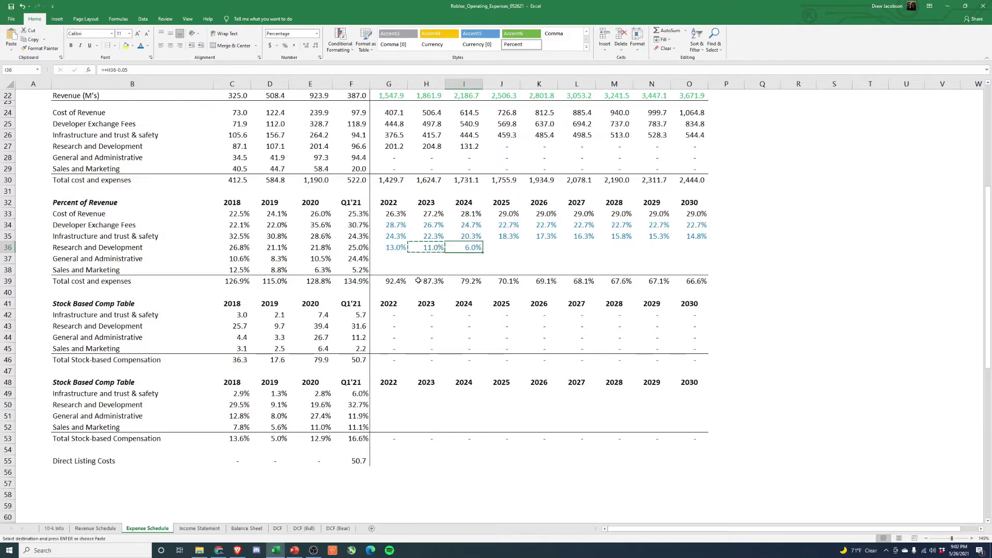
{"action": "key", "text": "shift+Right"}
{"action": "key", "text": "shift+Right"}
{"action": "key", "text": "shift+Right"}
{"action": "key", "text": "shift+Right"}
{"action": "key", "text": "ctrl+alt+v"}
{"action": "key", "text": "Return"}
{"action": "key", "text": "Down"}
{"action": "key", "text": "Up"}
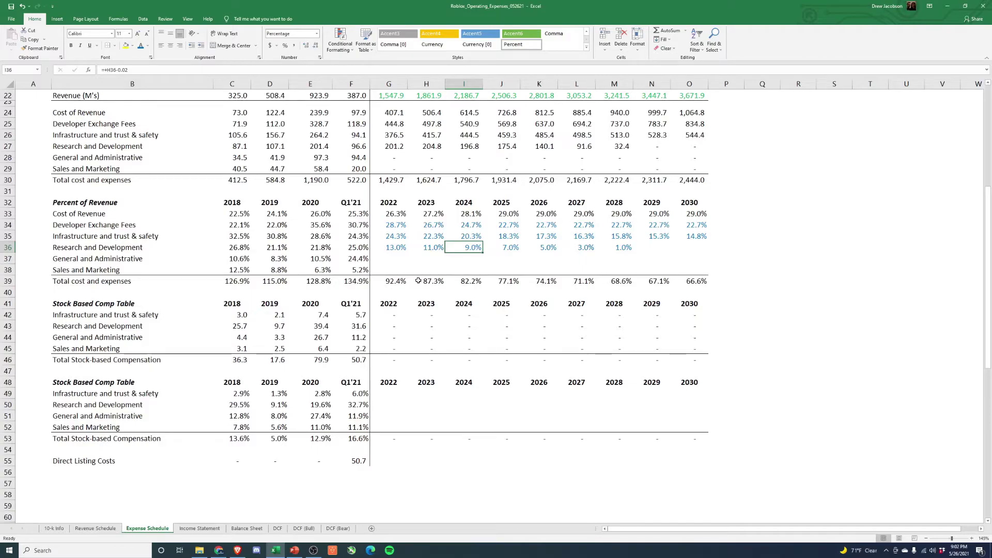
Set the 2025 Research and Development percent of revenue to the 2024 percent minus 0.01.
{"action": "key", "text": "Right"}
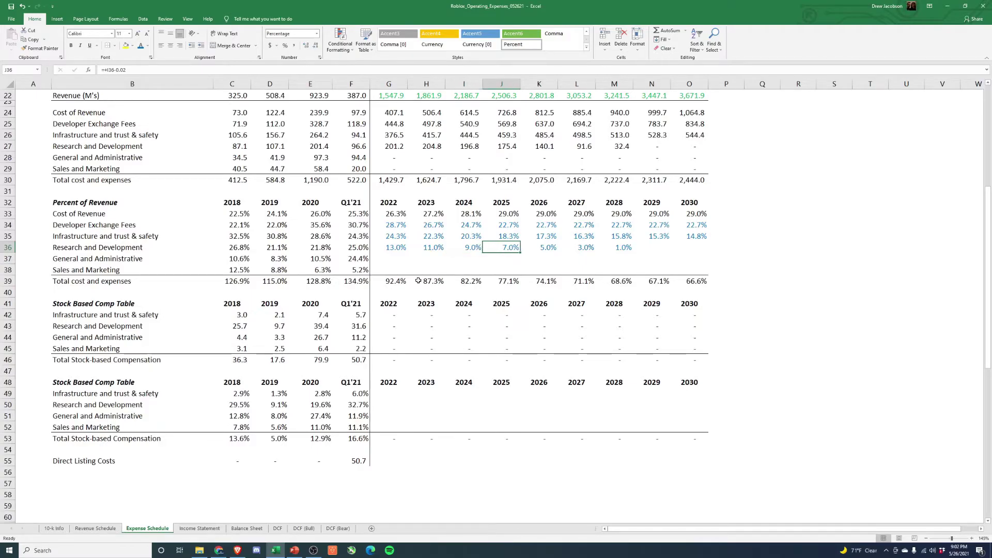
{"action": "type", "text": "+"}
{"action": "key", "text": "Left"}
{"action": "type", "text": "-0.01"}
{"action": "key", "text": "ctrl+Return"}
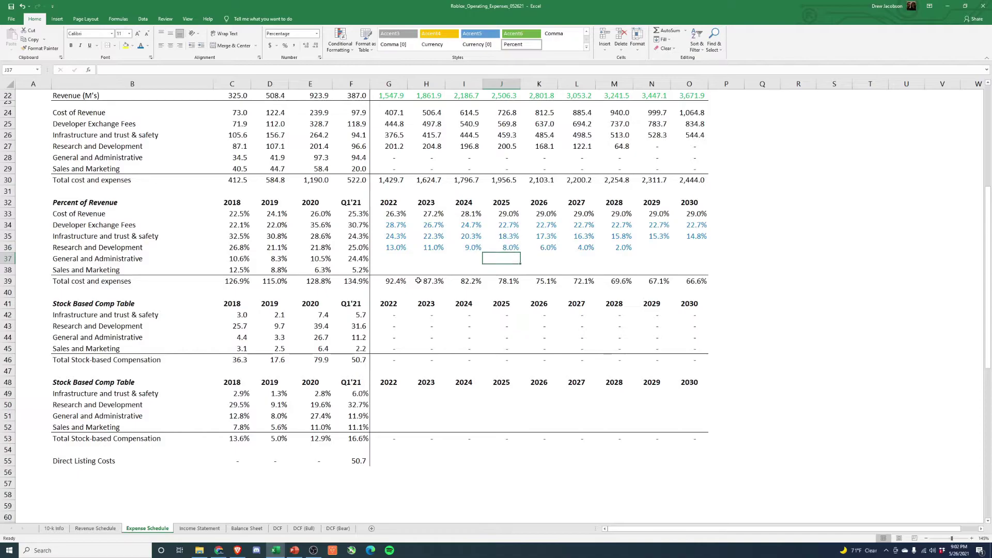
Set the 2026 Research and Development percent of revenue to the 2025 percent minus 0.01.
{"action": "key", "text": "Right"}
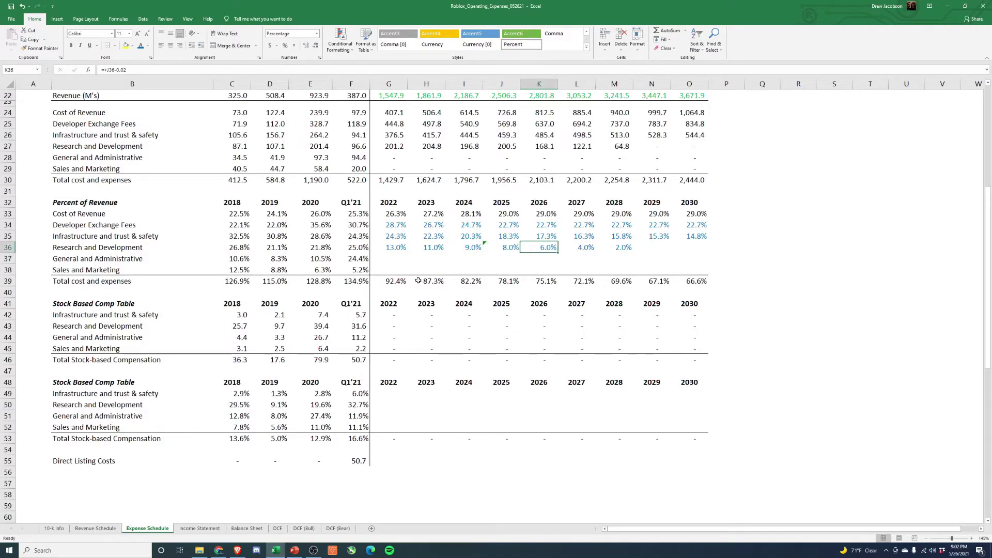
{"action": "key", "text": "F2"}
{"action": "key", "text": "BackSpace"}
{"action": "key", "text": "BackSpace"}
{"action": "key", "text": "BackSpace"}
{"action": "key", "text": "BackSpace"}
{"action": "key", "text": "BackSpace"}
{"action": "key", "text": "ctrl+Return"}
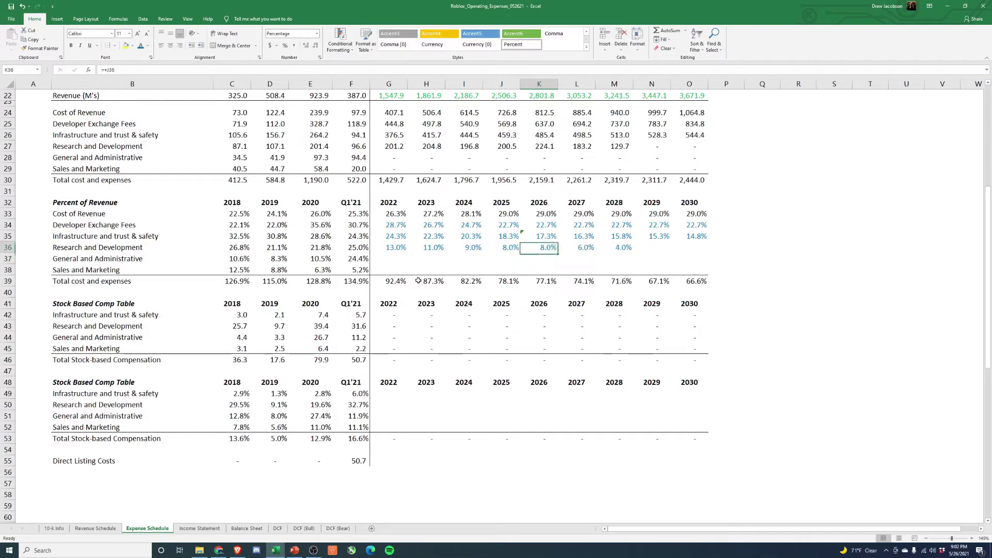
{"action": "key", "text": "F2"}
{"action": "type", "text": "-.01"}
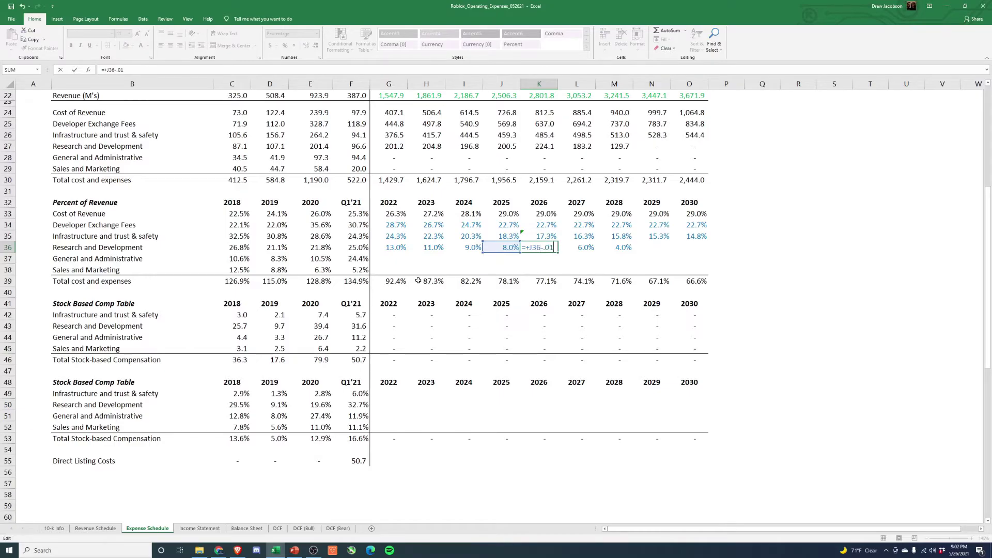
{"action": "key", "text": "Return"}
{"action": "key", "text": "Up"}
Set the 2027 Research and Development percent equal to the 2026 percent, and the 2028 percent to the 2027 percent minus 0.01.
{"action": "key", "text": "Right"}
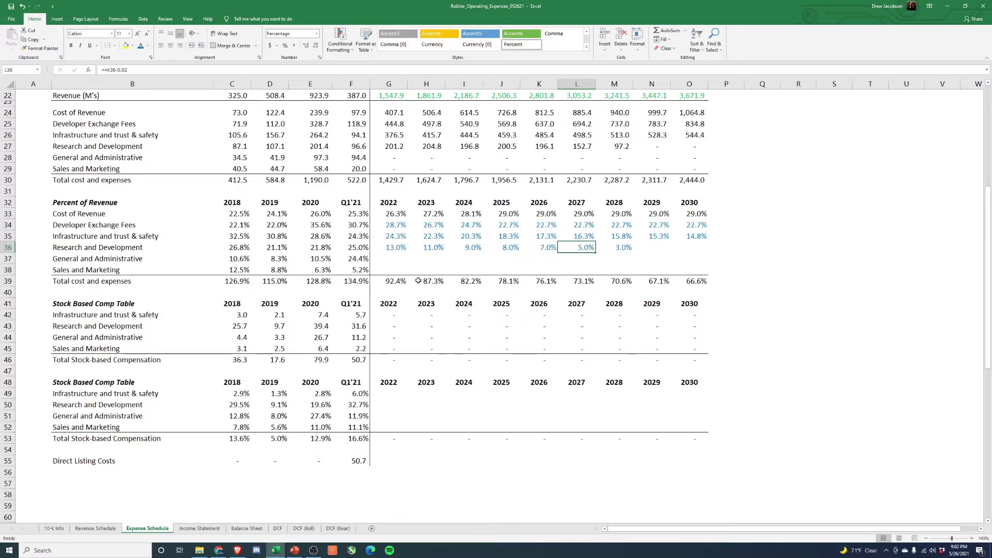
{"action": "type", "text": "+"}
{"action": "key", "text": "Left"}
{"action": "key", "text": "Up"}
{"action": "key", "text": "Right"}
{"action": "type", "text": "+L36"}
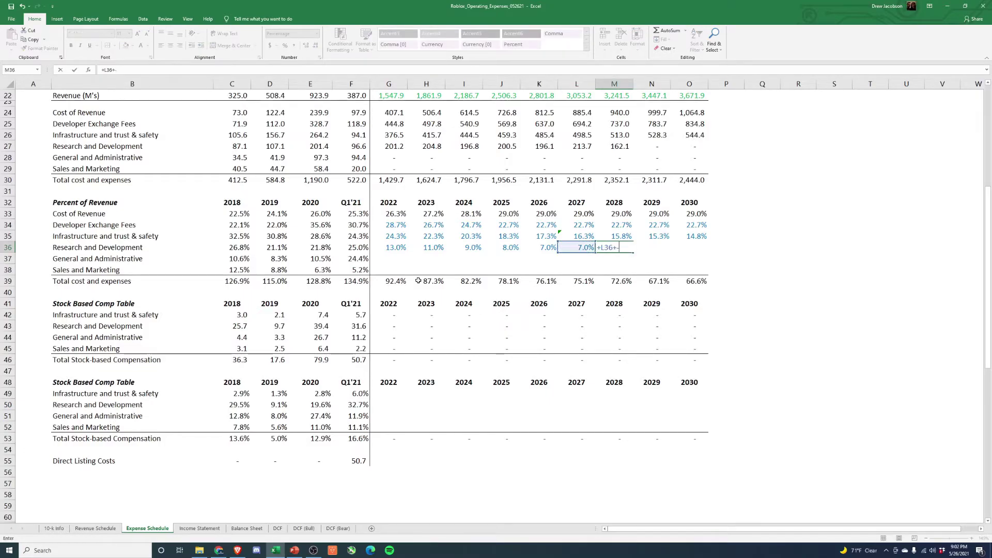
{"action": "type", "text": "-1%"}
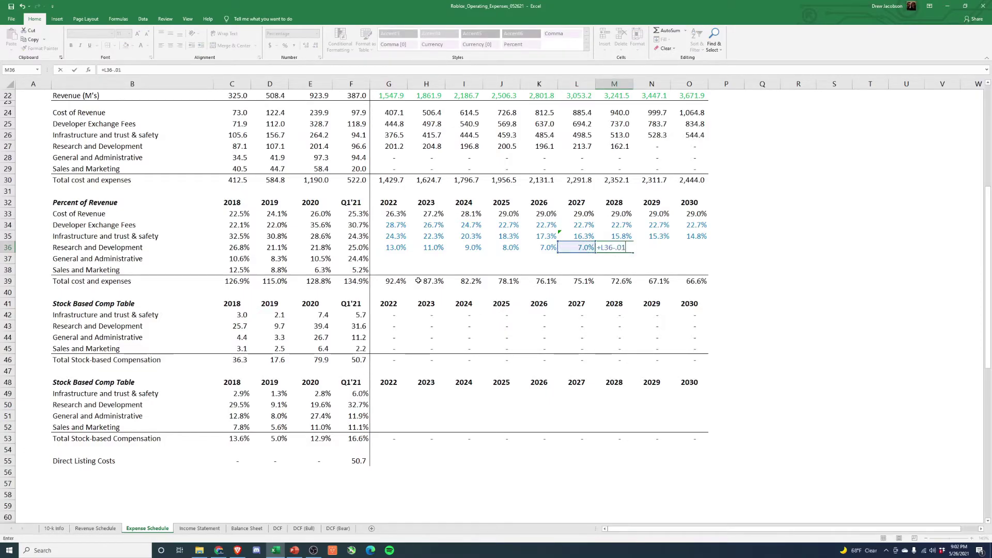
{"action": "key", "text": "Return"}
{"action": "key", "text": "Up"}
Set the 2029 Research and Development percent equal to the 2028 percent, and the 2030 percent to the 2029 percent minus 0.01.
{"action": "key", "text": "Right"}
{"action": "type", "text": "+M36"}
{"action": "key", "text": "Return"}
{"action": "key", "text": "Up"}
{"action": "key", "text": "Right"}
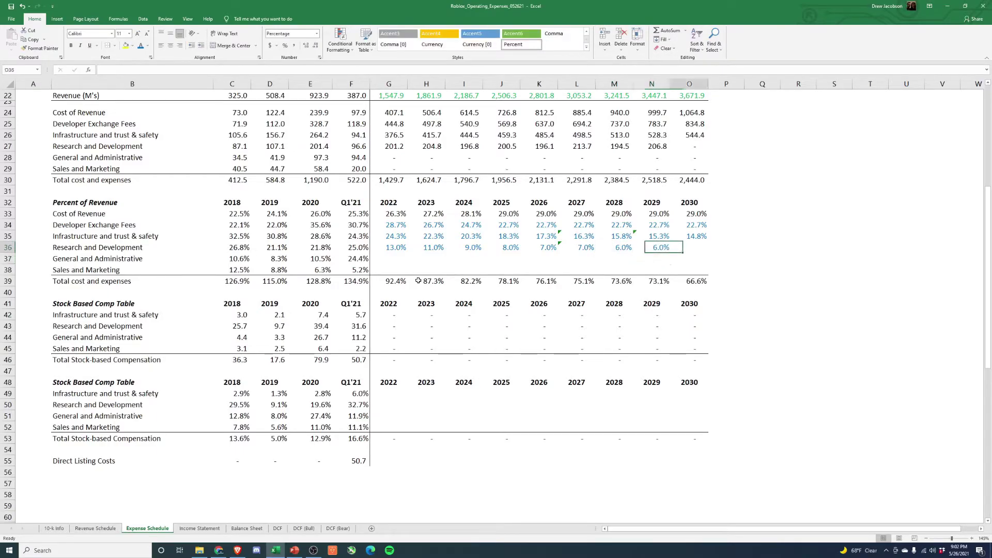
{"action": "type", "text": "+"}
{"action": "key", "text": "Left"}
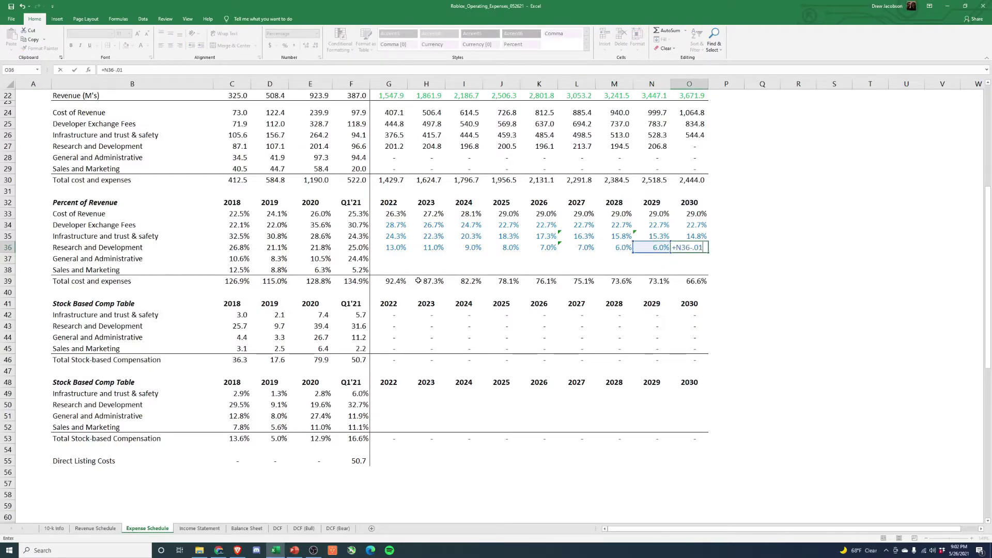
{"action": "key", "text": "ctrl+Return"}
Ignore the inconsistent-formula errors on the 2027–2029 Infrastructure and Research and Development percents, and review the 2022–2030 Research and Development costs.
{"action": "key", "text": "Left"}
{"action": "key", "text": "Left"}
{"action": "key", "text": "Left"}
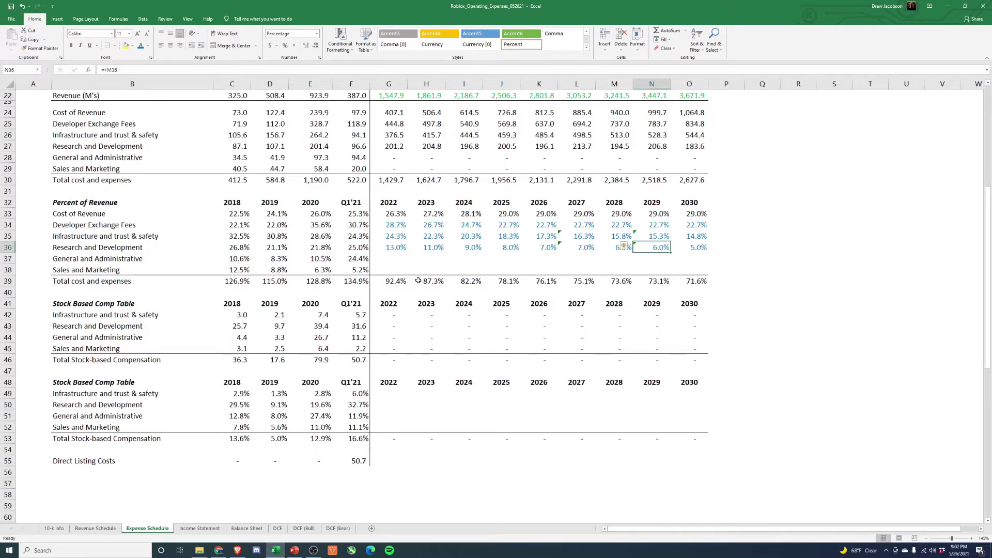
{"action": "key", "text": "Up"}
{"action": "key", "text": "shift+Right"}
{"action": "key", "text": "shift+Right"}
{"action": "key", "text": "shift+Down"}
{"action": "key", "text": "shift+Down"}
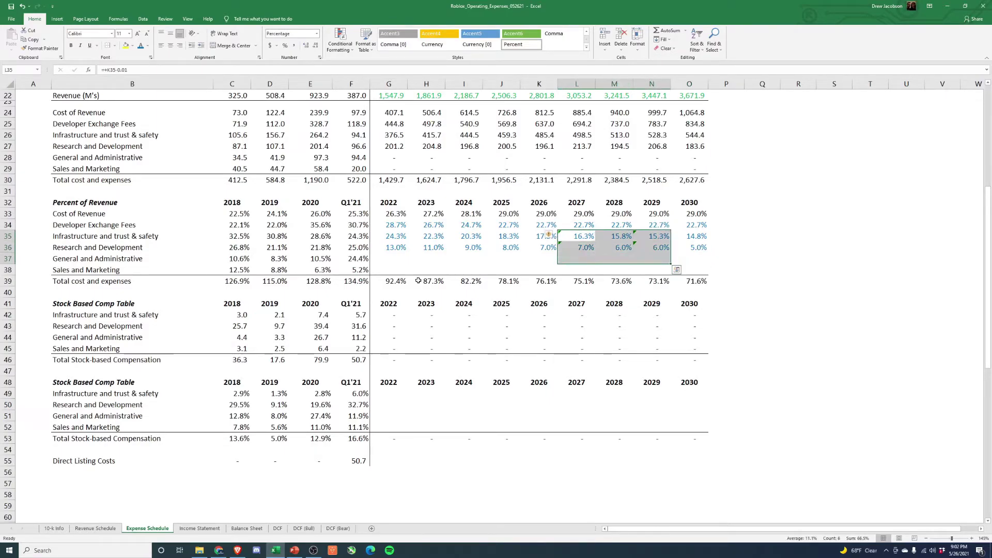
{"action": "key", "text": "shift+Up"}
{"action": "left_click", "coordinate": [551, 235]}
{"action": "left_click", "coordinate": [567, 274]}
{"action": "left_click", "coordinate": [433, 170]}
{"action": "left_click_drag", "start_coordinate": [396, 146], "coordinate": [681, 145]}
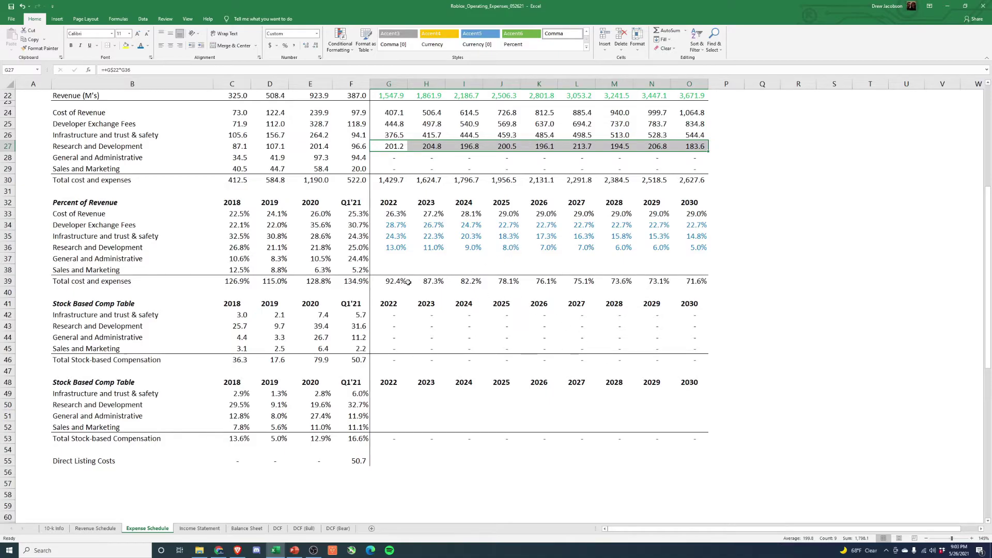
Set the 2022 General and Administrative percent of revenue equal to the 2019 percent.
{"action": "left_click", "coordinate": [393, 261]}
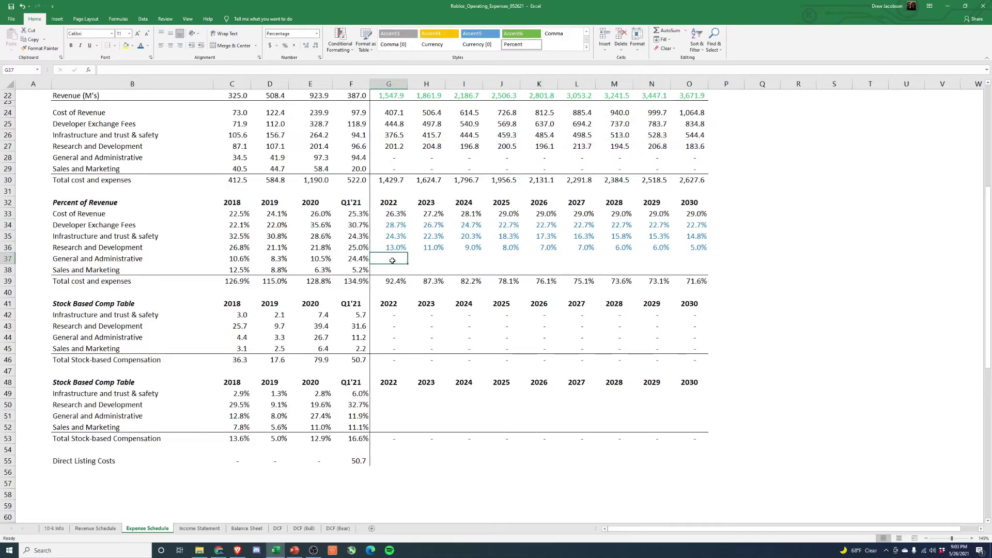
{"action": "type", "text": "+"}
{"action": "key", "text": "Left"}
{"action": "key", "text": "Left"}
{"action": "key", "text": "Left"}
{"action": "key", "text": "Return"}
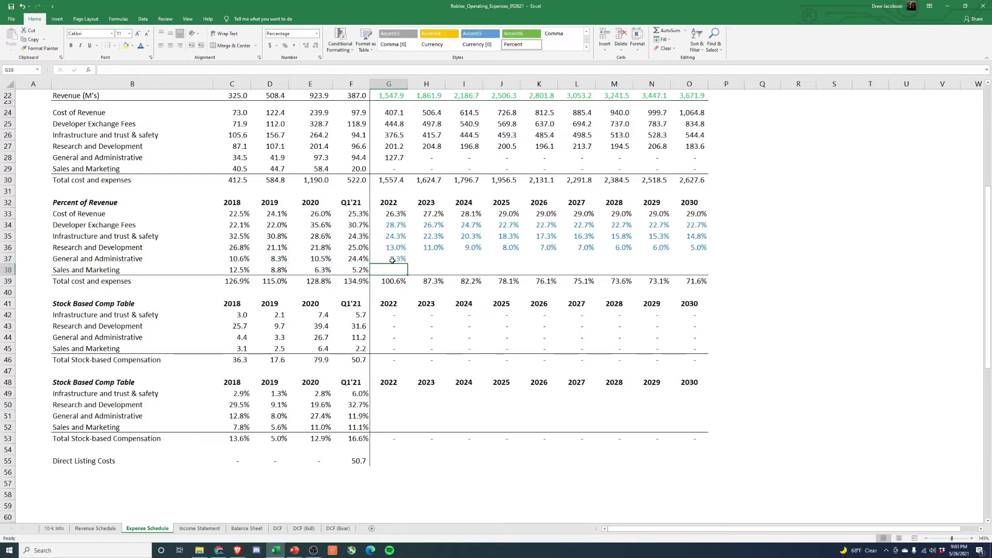
Change the Q1'21 General and Administrative percent formula to subtract the Direct Listing Costs before dividing by revenue: (F28-F55)/F$22.
{"action": "key", "text": "Up"}
{"action": "key", "text": "Left"}
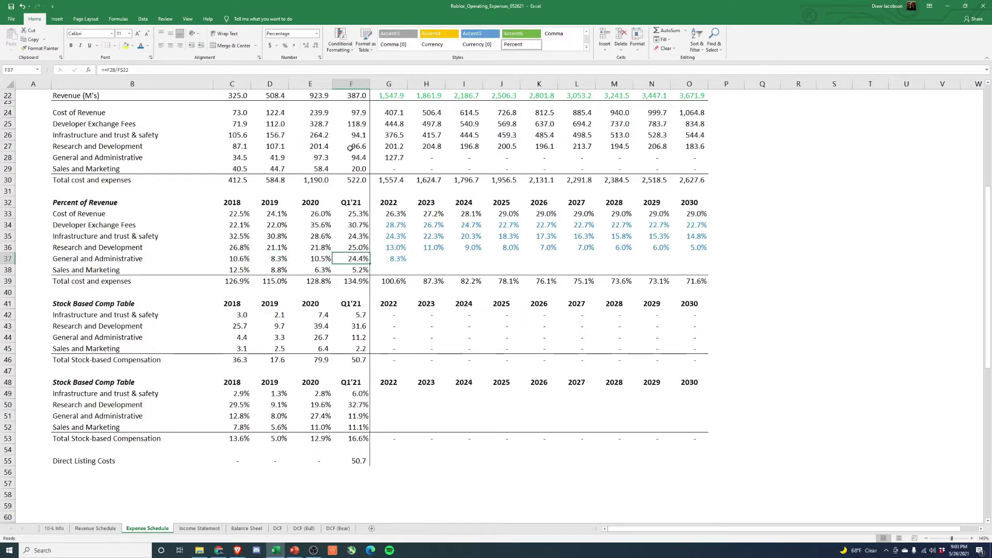
{"action": "key", "text": "F2"}
{"action": "left_click", "coordinate": [109, 70]}
{"action": "type", "text": "(F28"}
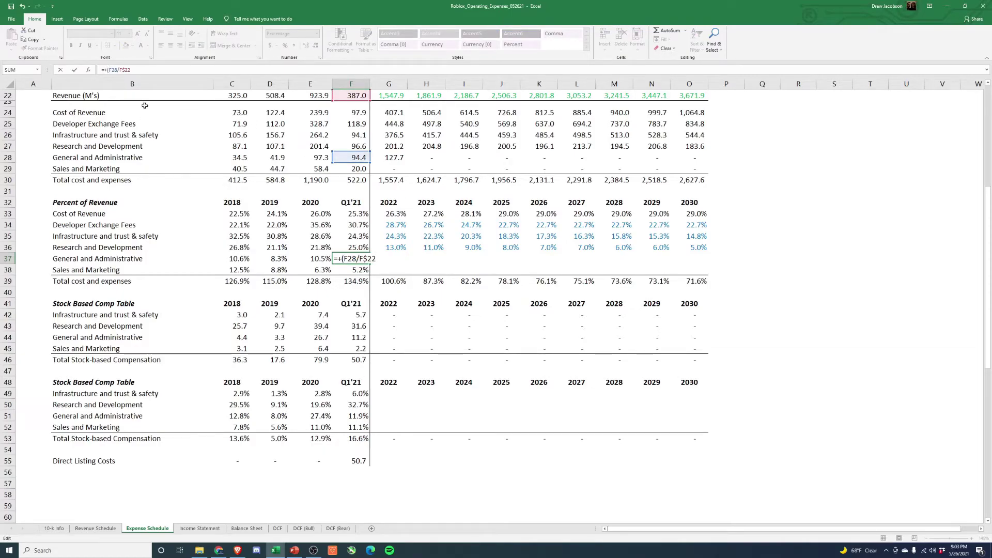
{"action": "type", "text": "-"}
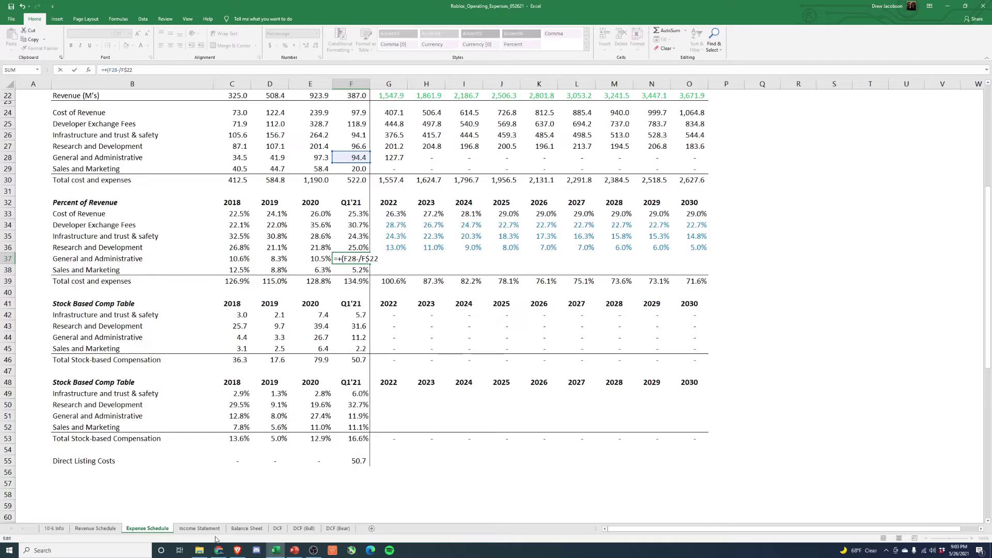
{"action": "left_click", "coordinate": [356, 461]}
{"action": "type", "text": ")"}
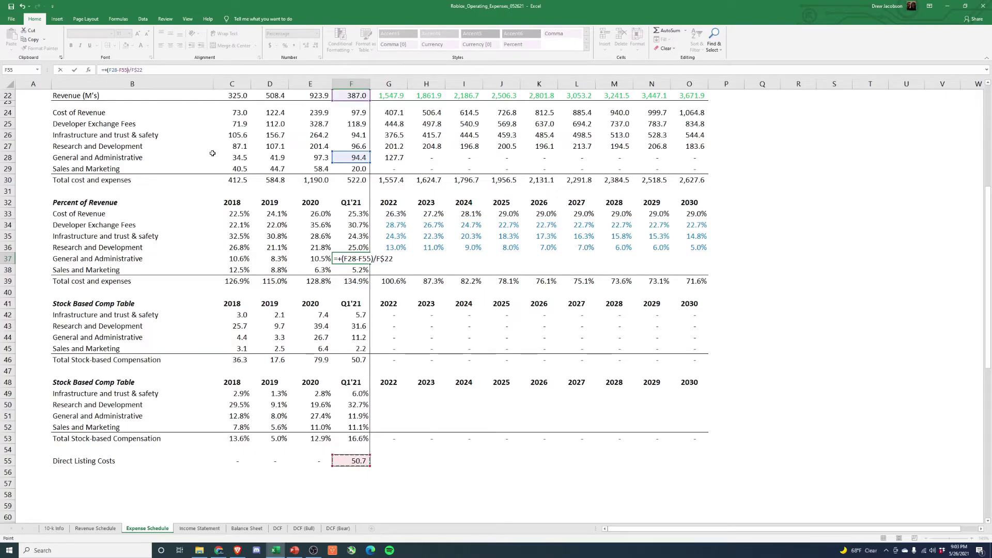
{"action": "key", "text": "Return"}
Ignore the inconsistent-formula error on the Q1'21 General and Administrative percent.
{"action": "key", "text": "Up"}
{"action": "key", "text": "Left"}
{"action": "key", "text": "Right"}
{"action": "left_click", "coordinate": [329, 257]}
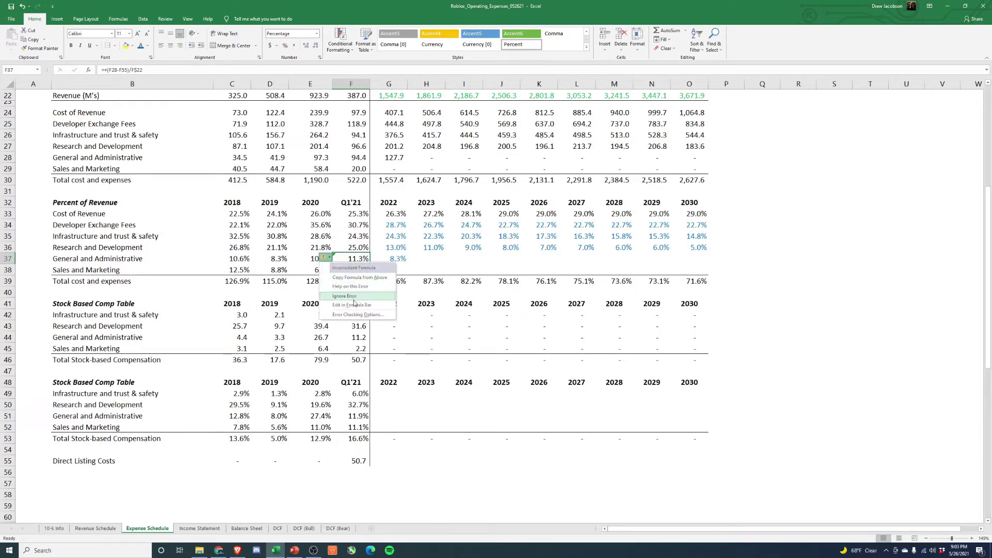
{"action": "left_click", "coordinate": [352, 297]}
Set the 2023 General and Administrative percent of revenue to the 2022 percent minus 0.005.
{"action": "key", "text": "Right"}
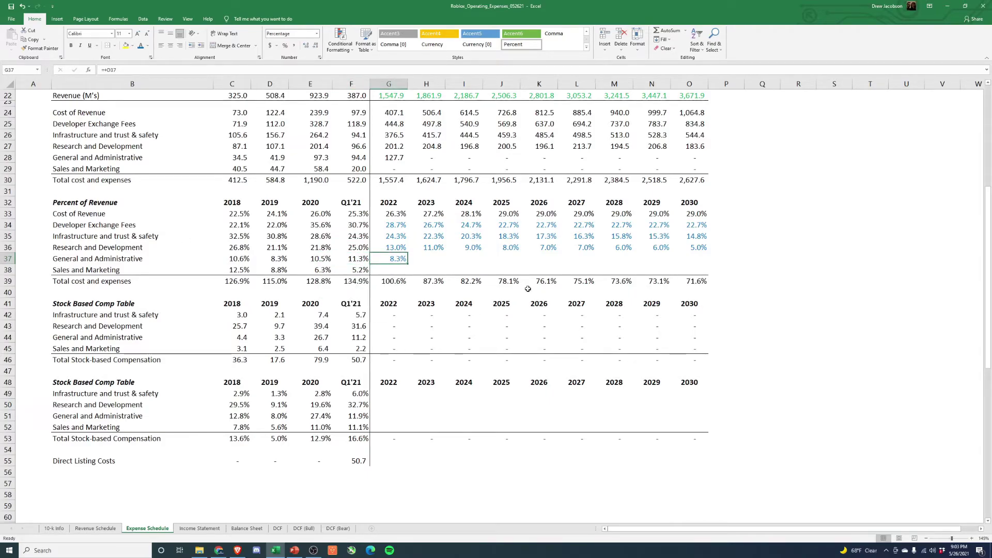
{"action": "key", "text": "Right"}
{"action": "key", "text": "Left"}
{"action": "key", "text": "Left"}
{"action": "key", "text": "Left"}
{"action": "key", "text": "Left"}
{"action": "key", "text": "Right"}
{"action": "key", "text": "Right"}
{"action": "key", "text": "Right"}
{"action": "key", "text": "Right"}
{"action": "type", "text": "+"}
{"action": "key", "text": "Left"}
{"action": "type", "text": "-.005"}
{"action": "key", "text": "ctrl+Return"}
Copy the 2023 General and Administrative percent formula into 2024 through 2026, pasting formulas only.
{"action": "key", "text": "ctrl+c"}
{"action": "key", "text": "Right"}
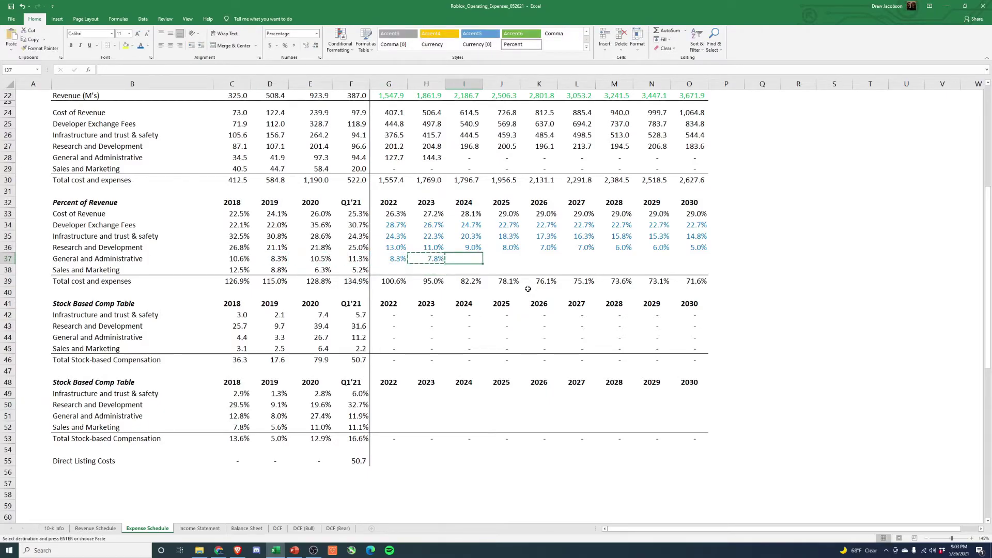
{"action": "key", "text": "shift+Right"}
{"action": "key", "text": "shift+Right"}
{"action": "key", "text": "ctrl+alt+v"}
{"action": "key", "text": "Return"}
Copy the 2026 General and Administrative percent formula into 2027 and 2028, pasting formulas only.
{"action": "key", "text": "Left"}
{"action": "key", "text": "Right"}
{"action": "key", "text": "Right"}
{"action": "key", "text": "Right"}
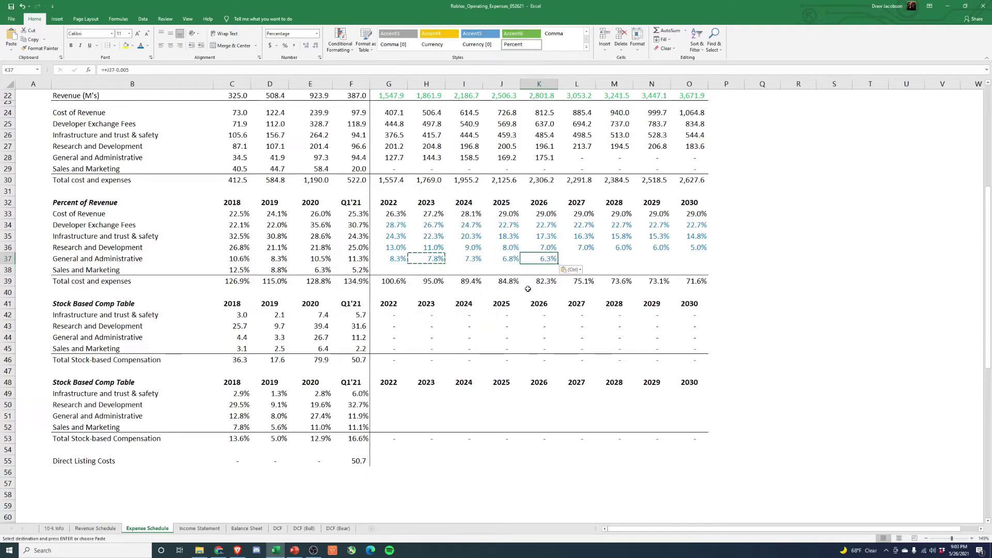
{"action": "key", "text": "ctrl+c"}
{"action": "key", "text": "Right"}
{"action": "key", "text": "shift+Right"}
{"action": "key", "text": "ctrl+alt+v"}
{"action": "key", "text": "Return"}
Set the 2029 General and Administrative percent equal to the 2028 percent and copy that formula into 2030.
{"action": "key", "text": "Right"}
{"action": "key", "text": "Right"}
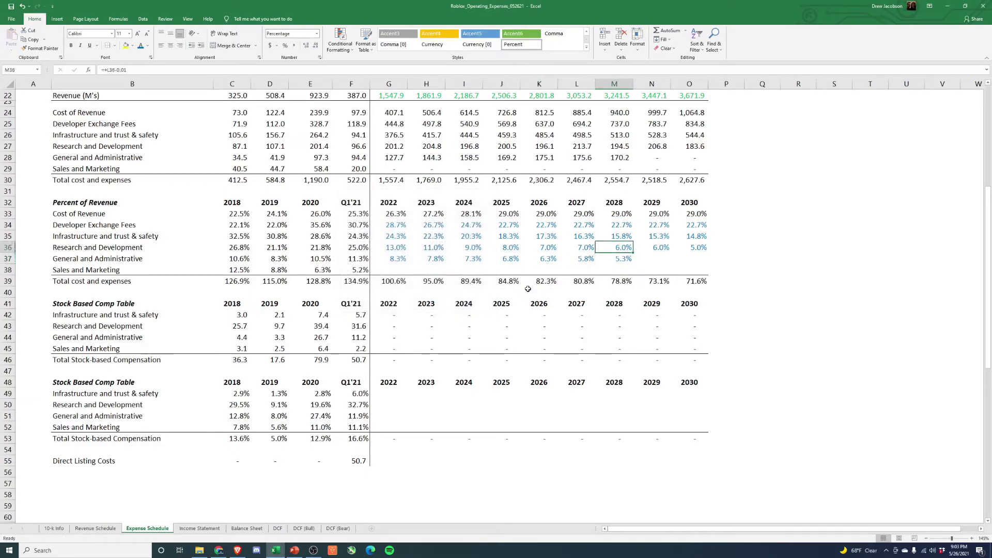
{"action": "type", "text": "+"}
{"action": "key", "text": "Left"}
{"action": "key", "text": "ctrl+Return"}
{"action": "key", "text": "ctrl+c"}
{"action": "key", "text": "Right"}
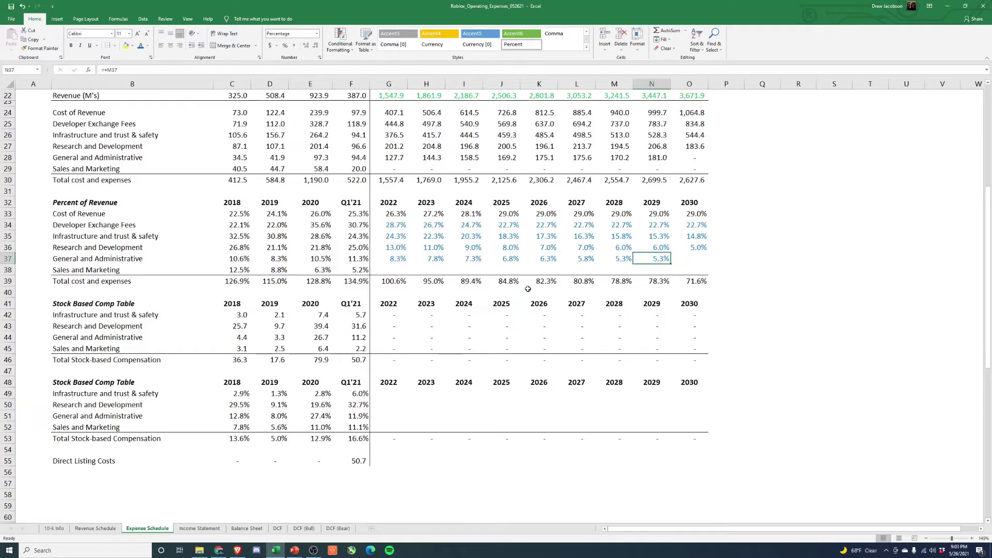
{"action": "key", "text": "ctrl+v"}
{"action": "key", "text": "ctrl+alt+v"}
{"action": "key", "text": "Return"}
{"action": "key", "text": "Escape"}
Examine the Sales and Marketing percents of revenue from 2018 through Q1'21.
{"action": "key", "text": "Down"}
{"action": "key", "text": "Left"}
{"action": "key", "text": "Left"}
{"action": "key", "text": "Left"}
{"action": "key", "text": "Left"}
{"action": "key", "text": "Left"}
{"action": "key", "text": "Left"}
{"action": "key", "text": "Left"}
{"action": "key", "text": "Left"}
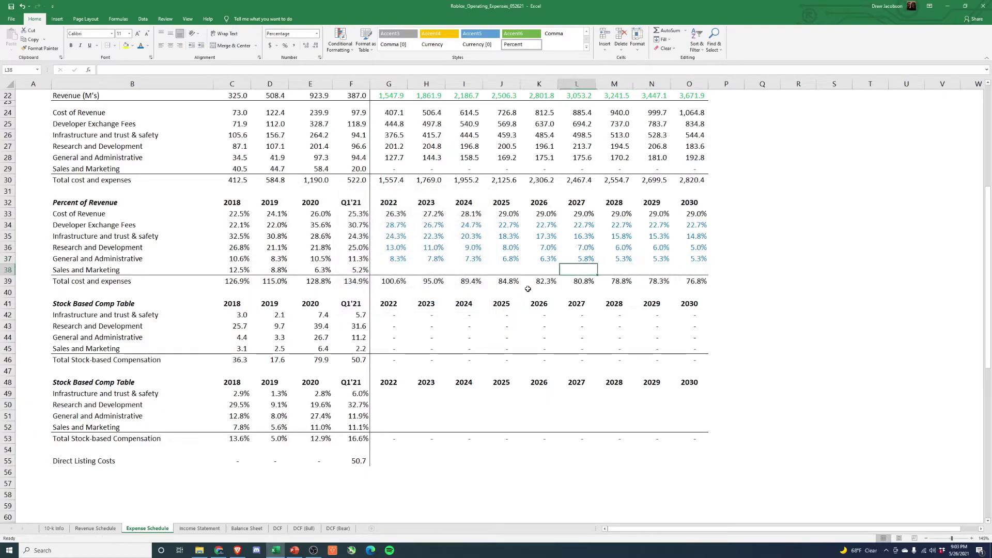
{"action": "key", "text": "Left"}
{"action": "key", "text": "Left"}
{"action": "key", "text": "Left"}
{"action": "key", "text": "Left"}
{"action": "key", "text": "Right"}
{"action": "key", "text": "Right"}
{"action": "key", "text": "Right"}
{"action": "key", "text": "Left"}
{"action": "key", "text": "Left"}
{"action": "key", "text": "Left"}
{"action": "key", "text": "Right"}
{"action": "key", "text": "Right"}
{"action": "key", "text": "Right"}
Set the 2022 Sales and Marketing percent of revenue equal to the Q1'21 percent.
{"action": "key", "text": "Right"}
{"action": "type", "text": "="}
{"action": "key", "text": "Left"}
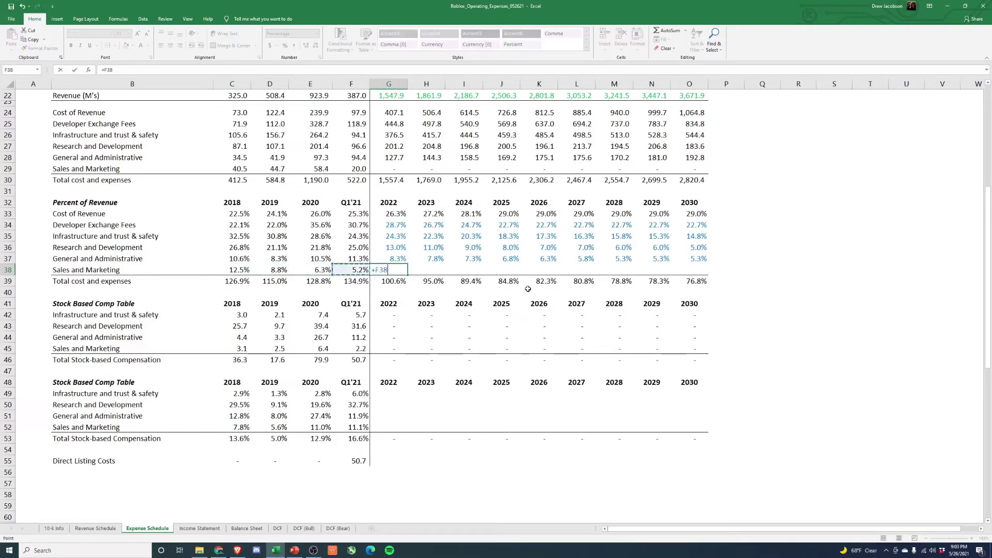
{"action": "key", "text": "ctrl+Return"}
Set the 2022 Sales and Marketing percent of revenue to the Q1'21 percent minus 0.0025.
{"action": "type", "text": "+"}
{"action": "key", "text": "Left"}
{"action": "type", "text": "-.00"}
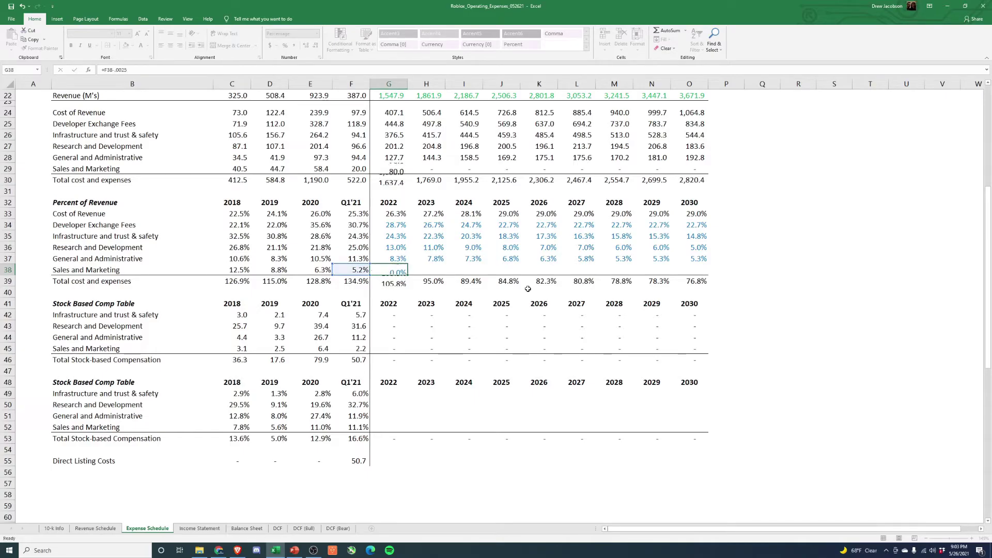
{"action": "type", "text": "25"}
{"action": "key", "text": "ctrl+Return"}
Extend the 2022 Sales and Marketing percent-of-revenue formula through 2028, pasting formulas only.
{"action": "key", "text": "ctrl+c"}
{"action": "key", "text": "Right"}
{"action": "key", "text": "shift+Right"}
{"action": "key", "text": "shift+Right"}
{"action": "key", "text": "shift+Right"}
{"action": "key", "text": "ctrl+alt+v"}
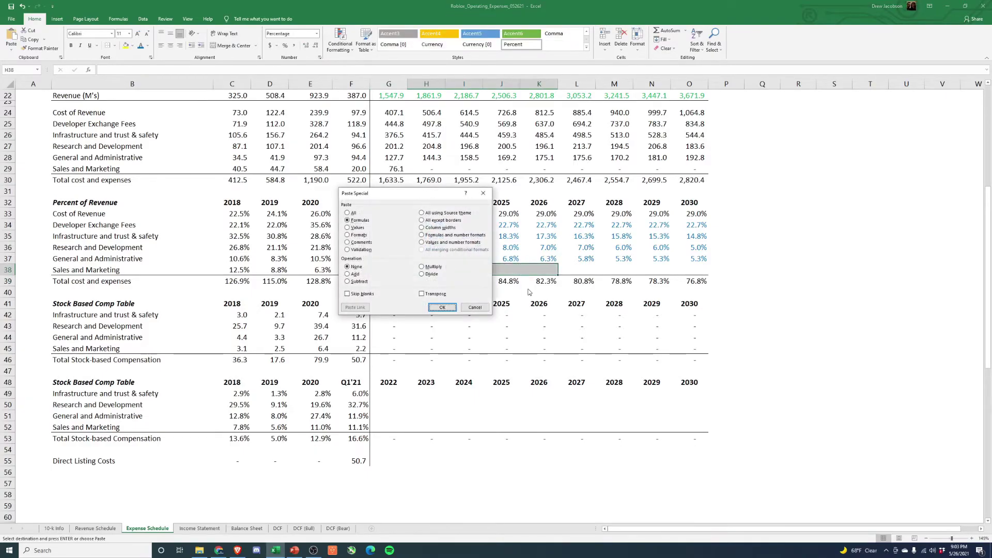
{"action": "key", "text": "Return"}
{"action": "key", "text": "Right"}
{"action": "key", "text": "Right"}
{"action": "key", "text": "Right"}
{"action": "key", "text": "ctrl+c"}
{"action": "key", "text": "Right"}
{"action": "key", "text": "shift+Right"}
{"action": "key", "text": "ctrl+alt+v"}
{"action": "key", "text": "Return"}
Set the 2029 Sales and Marketing percent of revenue equal to the 2028 percent and copy that formula into 2030.
{"action": "key", "text": "Right"}
{"action": "key", "text": "Right"}
{"action": "key", "text": "Return"}
{"action": "key", "text": "Up"}
{"action": "key", "text": "ctrl+c"}
{"action": "key", "text": "Right"}
{"action": "key", "text": "shift+Right"}
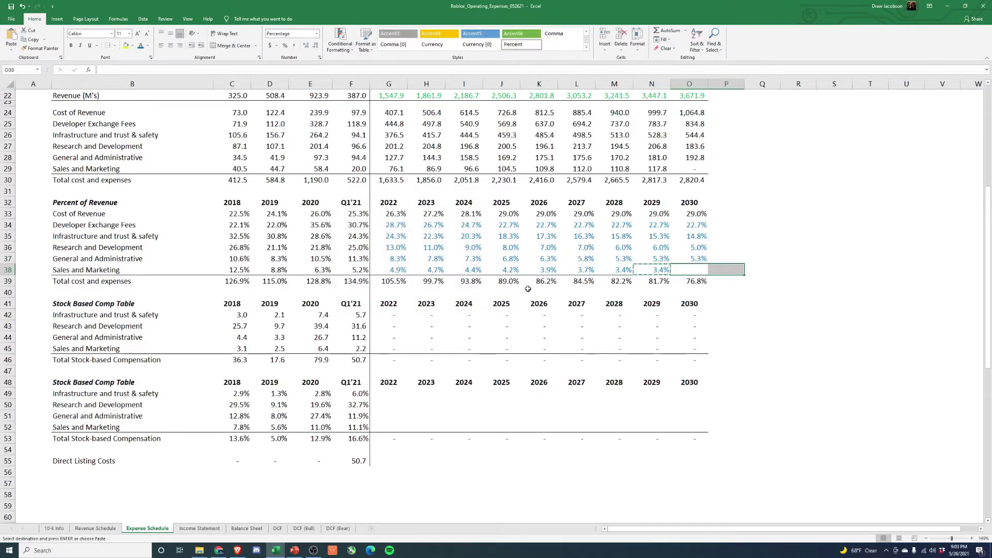
{"action": "key", "text": "shift+Left"}
{"action": "key", "text": "ctrl+alt+v"}
{"action": "key", "text": "Return"}
{"action": "key", "text": "Escape"}
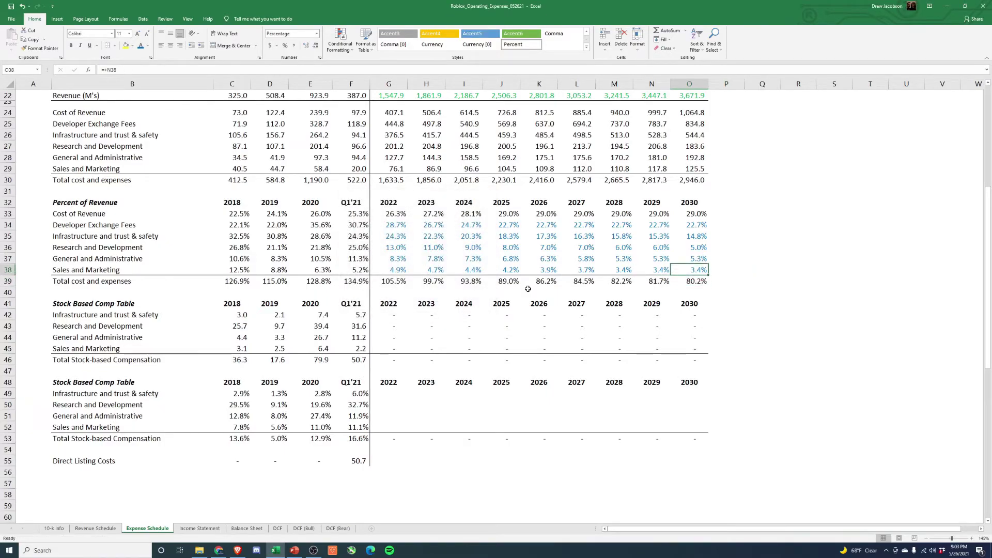
Examine the 2022–2030 percent-of-revenue forecasts for each expense line, from Developer Exchange Fees through Sales and Marketing, plus Cost of Revenue.
{"action": "key", "text": "Up"}
{"action": "key", "text": "Up"}
{"action": "key", "text": "Up"}
{"action": "key", "text": "Up"}
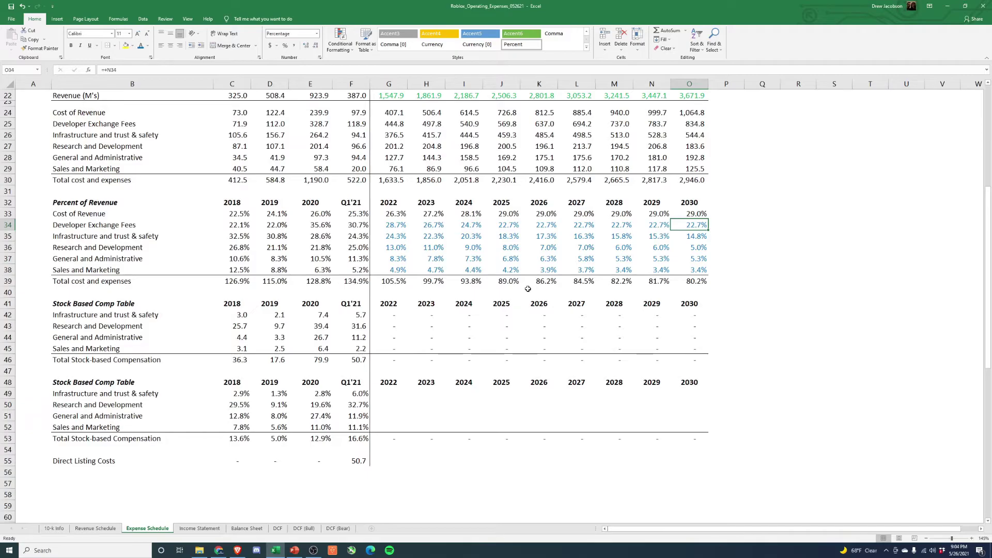
{"action": "left_click_drag", "start_coordinate": [394, 225], "coordinate": [698, 222]}
{"action": "left_click_drag", "start_coordinate": [403, 236], "coordinate": [686, 238]}
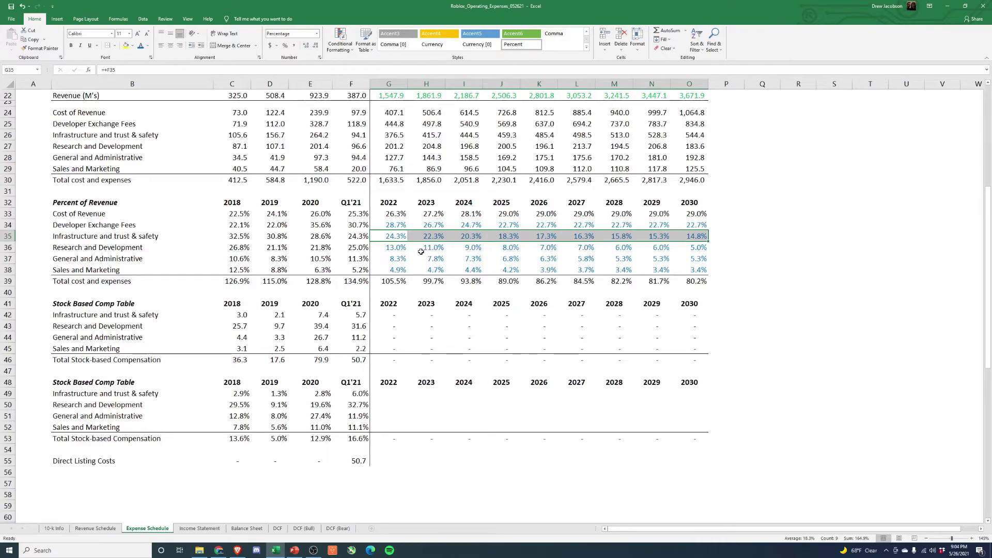
{"action": "left_click_drag", "start_coordinate": [380, 249], "coordinate": [693, 247]}
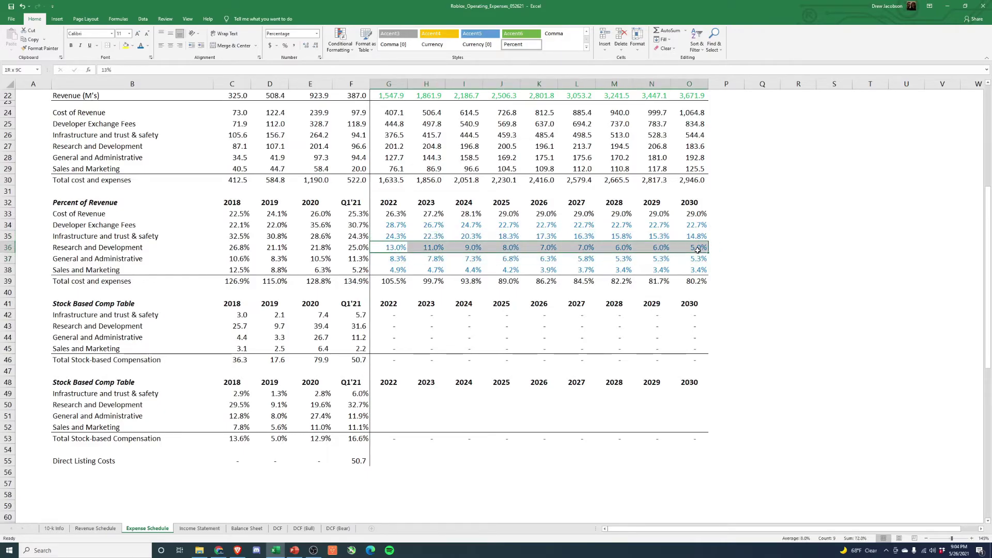
{"action": "left_click", "coordinate": [396, 260]}
{"action": "key", "text": "ctrl+shift+Right"}
{"action": "left_click_drag", "start_coordinate": [390, 271], "coordinate": [695, 270]}
{"action": "left_click_drag", "start_coordinate": [401, 215], "coordinate": [695, 216]}
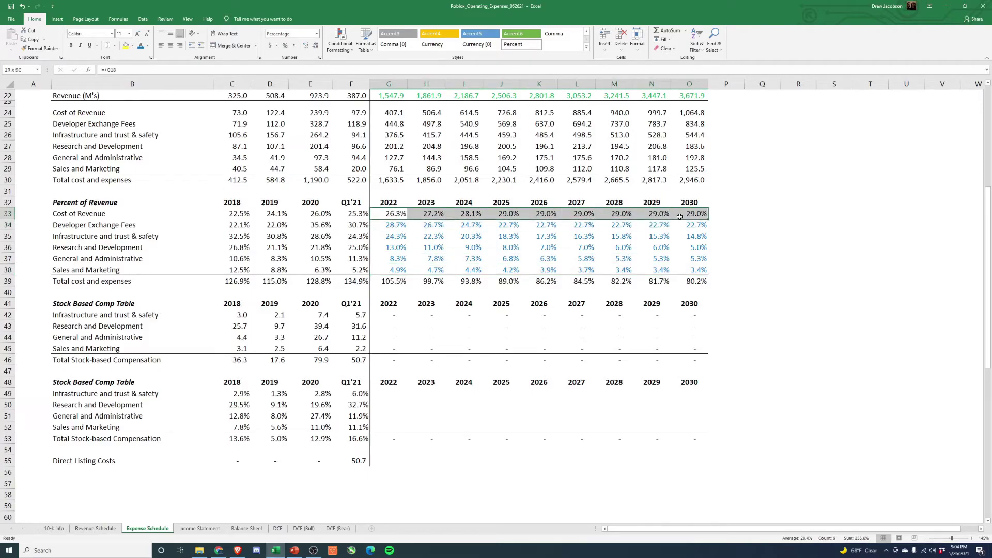
Compare the Infrastructure and trust & safety percent with the Cost of Revenue percent in 2030 and in 2022.
{"action": "left_click_drag", "start_coordinate": [398, 237], "coordinate": [690, 237]}
{"action": "left_click", "coordinate": [692, 237]}
{"action": "left_click", "coordinate": [699, 214], "text": "ctrl"}
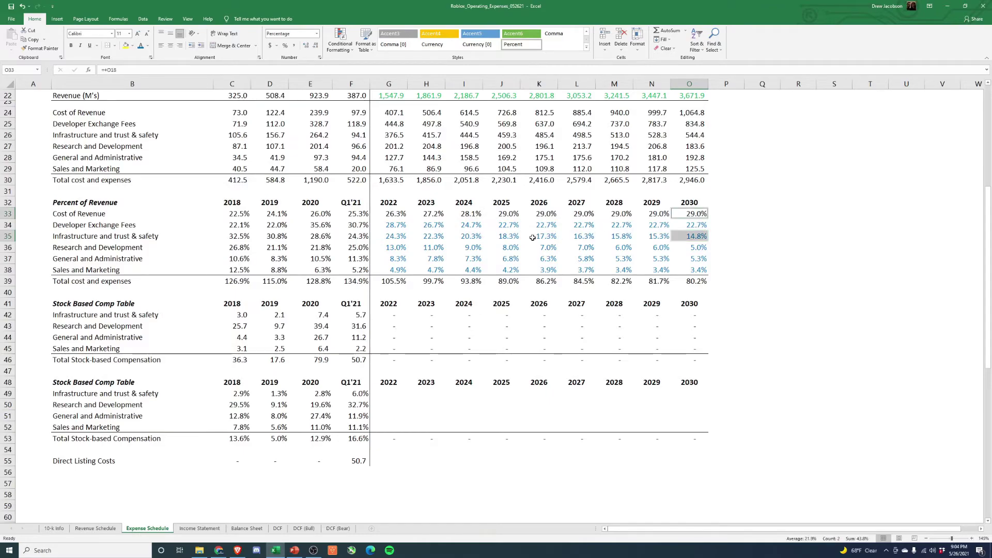
{"action": "left_click", "coordinate": [395, 238]}
{"action": "left_click", "coordinate": [396, 214], "text": "ctrl"}
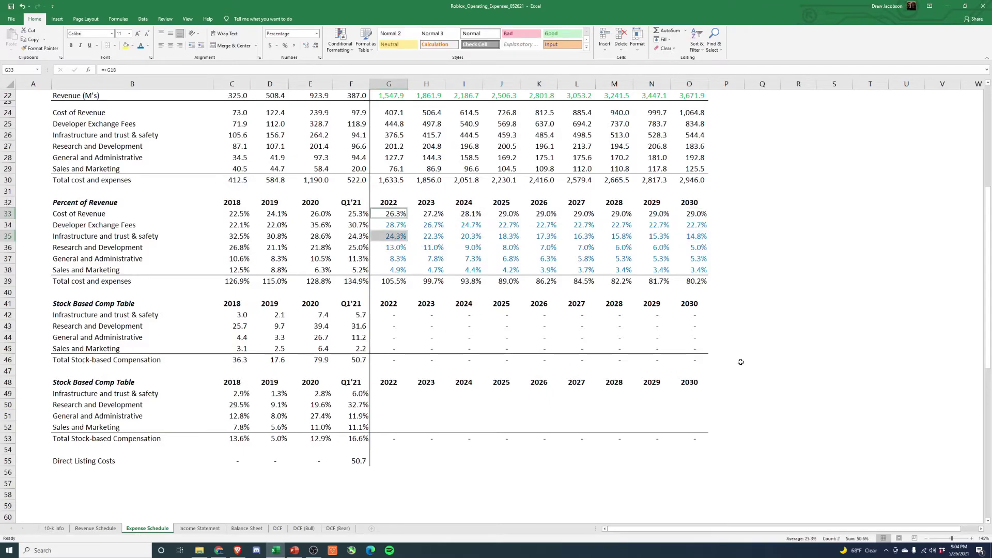
{"action": "left_click", "coordinate": [775, 335]}
Examine the Q1'21 expense lines and their total against Q1'21 revenue and total stock-based compensation.
{"action": "scroll", "coordinate": [773, 334], "scroll_direction": "up", "scroll_amount": 3}
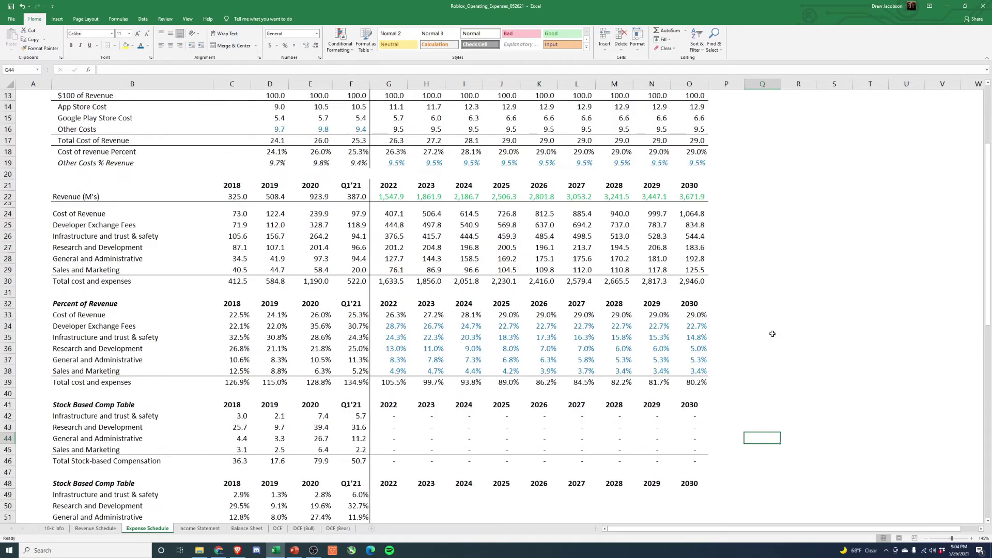
{"action": "left_click", "coordinate": [313, 281]}
{"action": "left_click", "coordinate": [348, 282]}
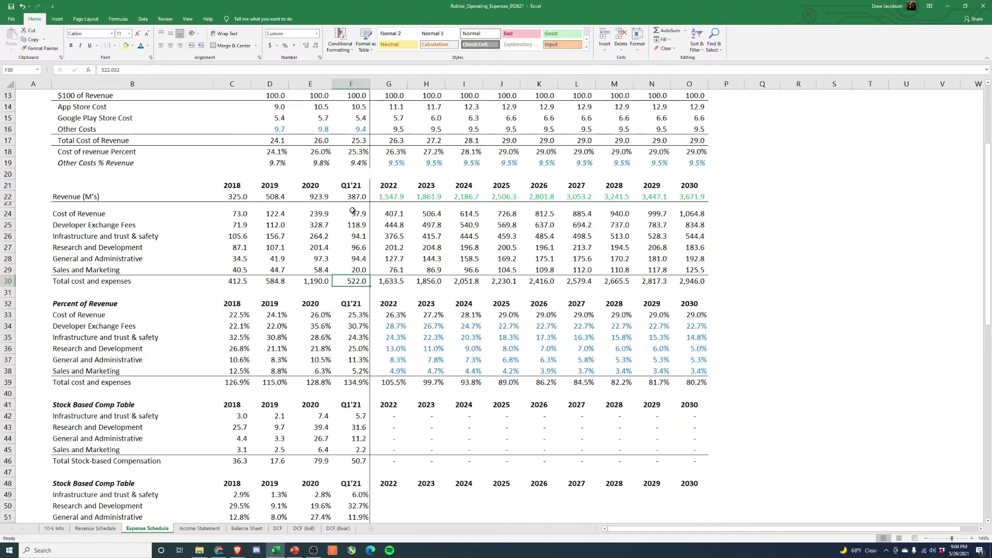
{"action": "left_click_drag", "start_coordinate": [357, 215], "coordinate": [356, 270]}
{"action": "scroll", "coordinate": [357, 277], "scroll_direction": "down", "scroll_amount": 2}
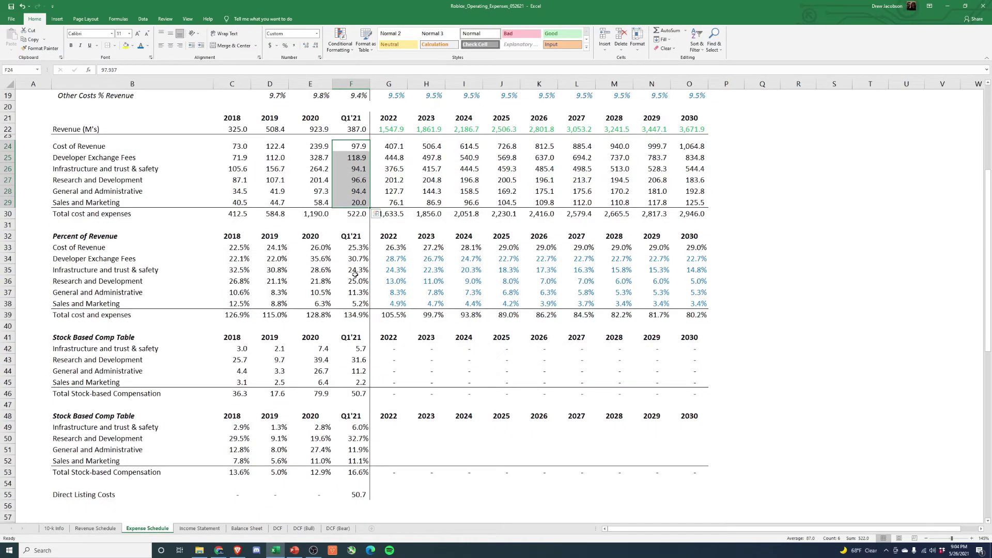
{"action": "left_click", "coordinate": [355, 393]}
{"action": "scroll", "coordinate": [355, 394], "scroll_direction": "up", "scroll_amount": 3}
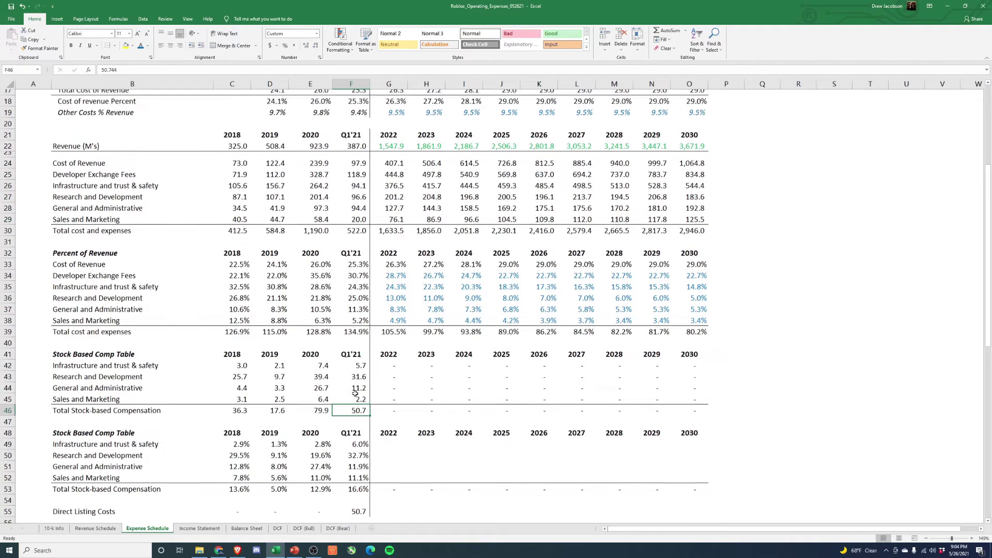
{"action": "left_click", "coordinate": [356, 230]}
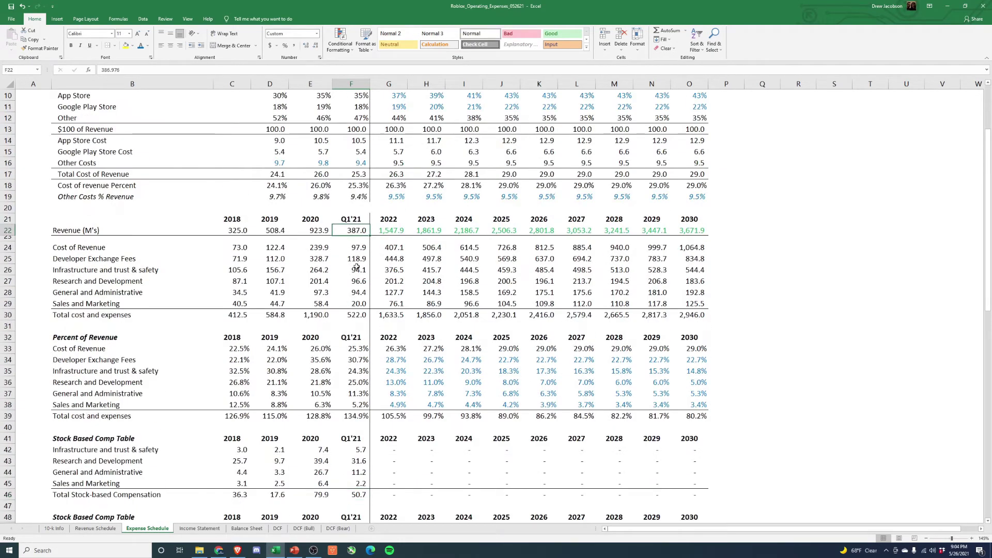
{"action": "left_click", "coordinate": [357, 313]}
{"action": "left_click_drag", "start_coordinate": [356, 248], "coordinate": [363, 305]}
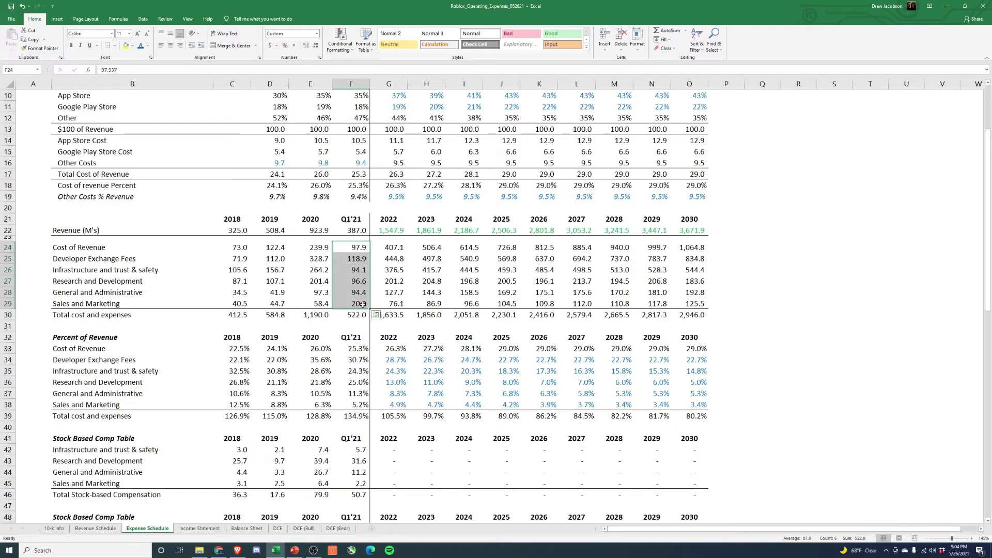
{"action": "scroll", "coordinate": [363, 304], "scroll_direction": "down", "scroll_amount": 4}
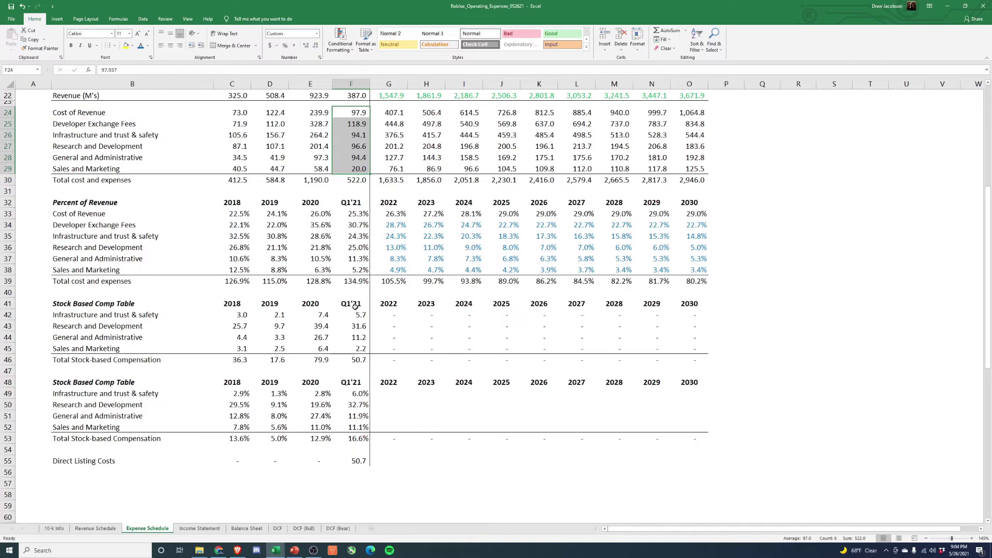
{"action": "scroll", "coordinate": [358, 310], "scroll_direction": "up", "scroll_amount": 1}
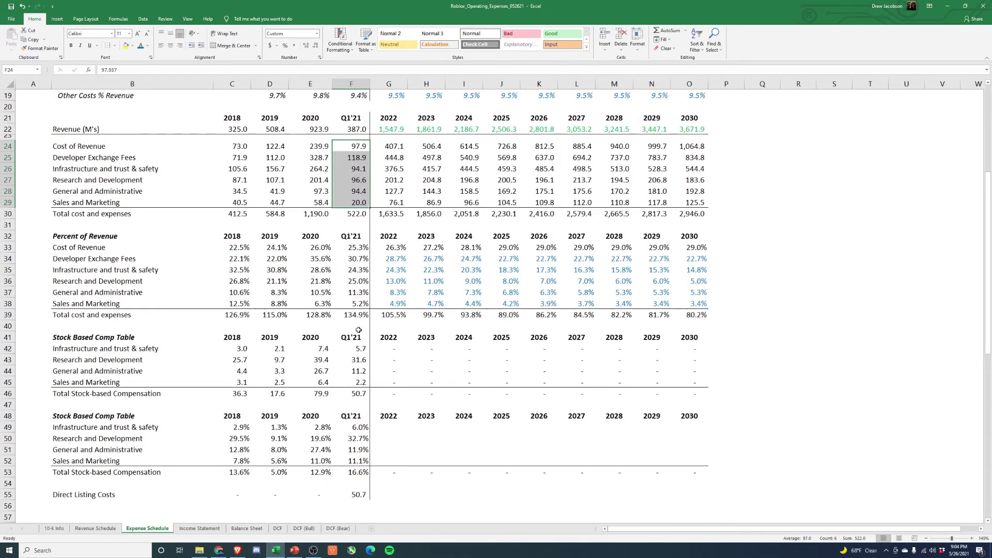
{"action": "scroll", "coordinate": [359, 330], "scroll_direction": "up", "scroll_amount": 1}
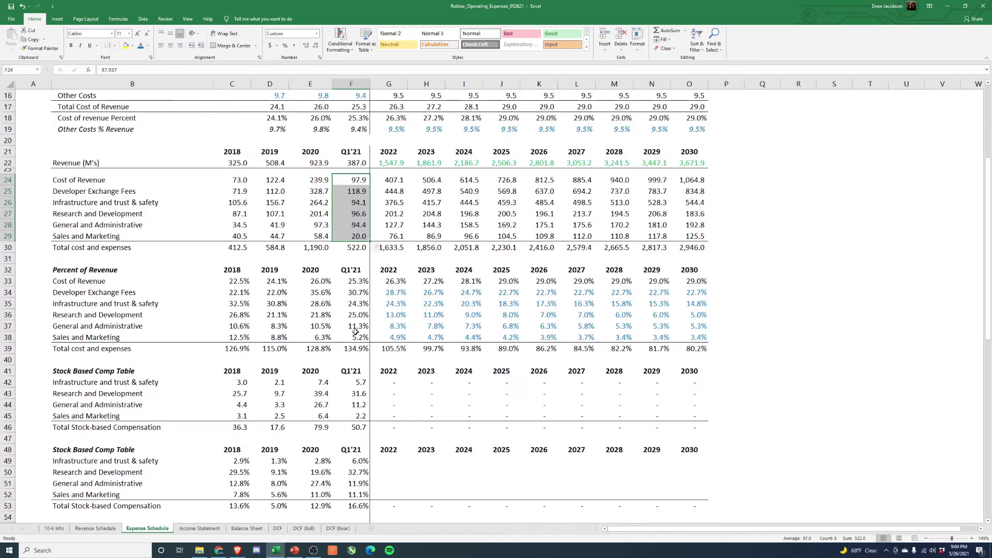
{"action": "left_click", "coordinate": [355, 251]}
{"action": "left_click_drag", "start_coordinate": [360, 179], "coordinate": [356, 237]}
{"action": "scroll", "coordinate": [351, 242], "scroll_direction": "up", "scroll_amount": 4}
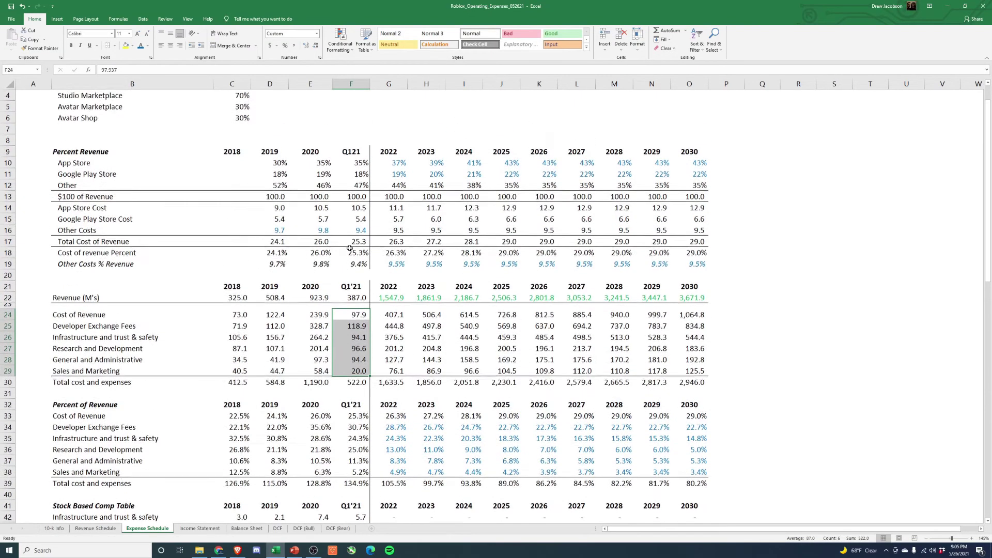
{"action": "scroll", "coordinate": [350, 248], "scroll_direction": "down", "scroll_amount": 2}
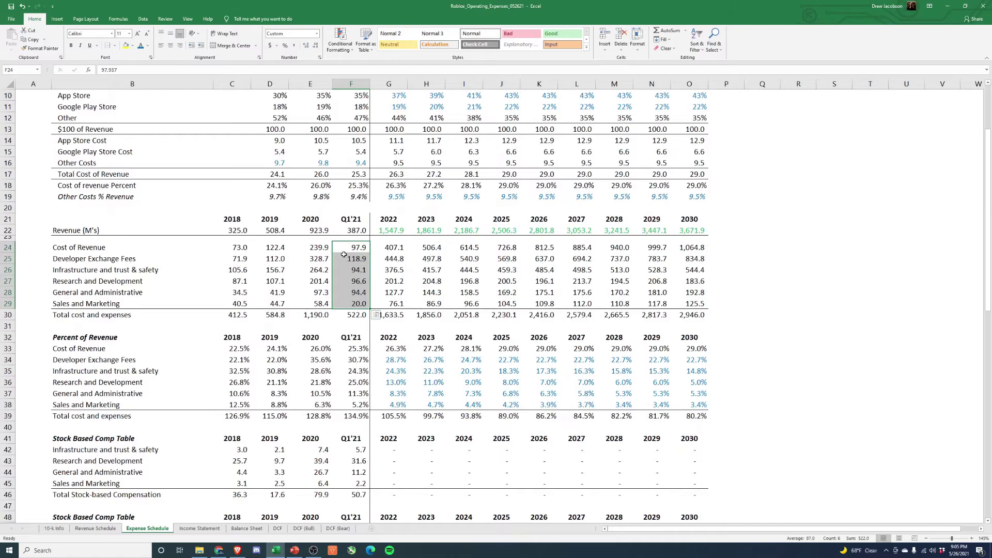
Compare forecast revenue with total cost and expenses for each year from 2022 to 2030.
{"action": "left_click", "coordinate": [395, 315]}
{"action": "left_click", "coordinate": [393, 234]}
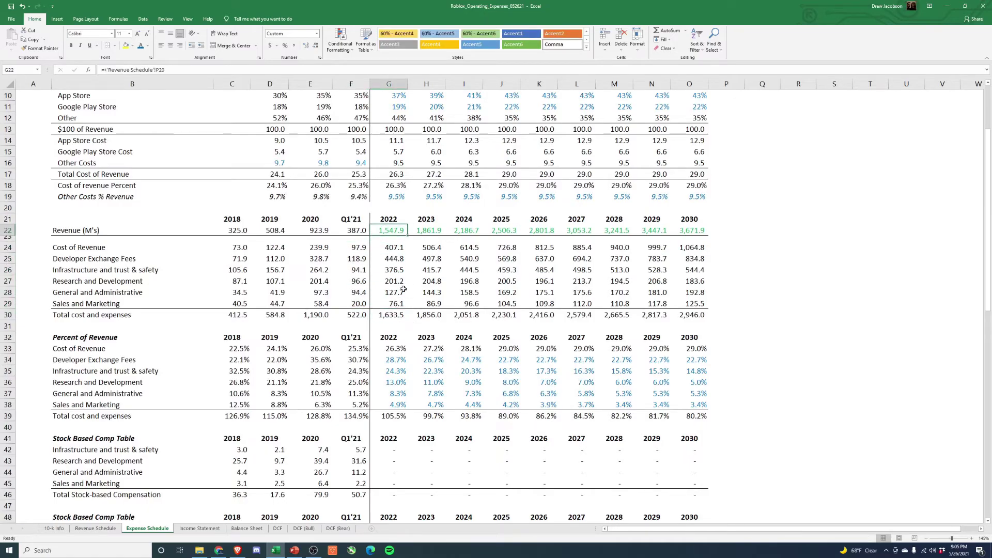
{"action": "left_click", "coordinate": [394, 315], "text": "ctrl"}
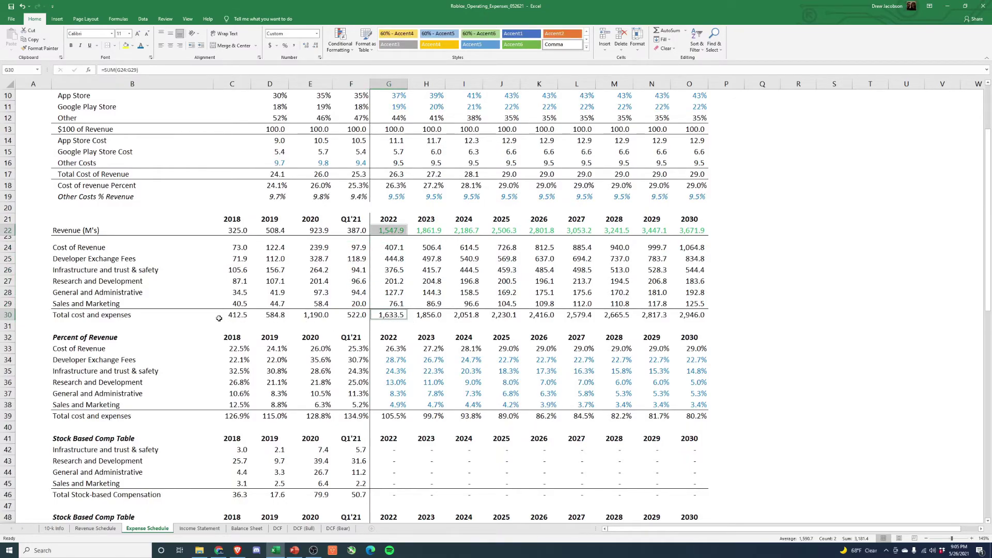
{"action": "left_click", "coordinate": [426, 232]}
{"action": "left_click", "coordinate": [435, 316], "text": "ctrl"}
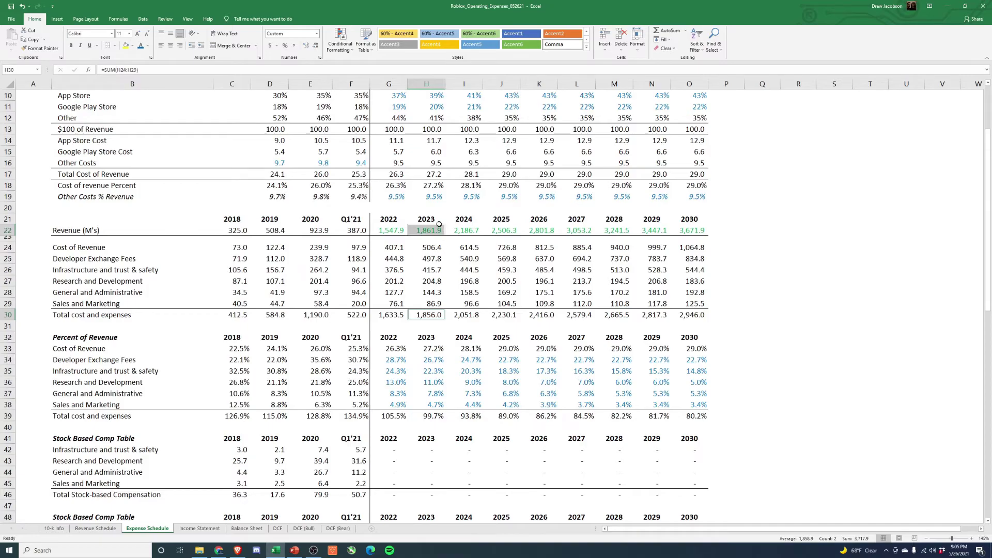
{"action": "left_click", "coordinate": [469, 229]}
{"action": "left_click", "coordinate": [465, 317], "text": "ctrl"}
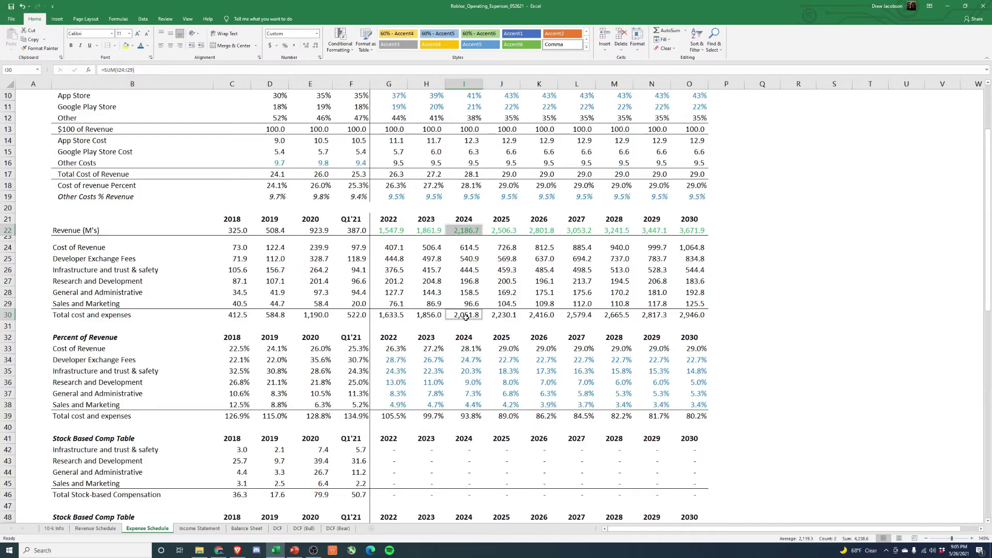
{"action": "left_click", "coordinate": [495, 232]}
{"action": "left_click", "coordinate": [509, 316], "text": "ctrl"}
{"action": "left_click", "coordinate": [545, 229]}
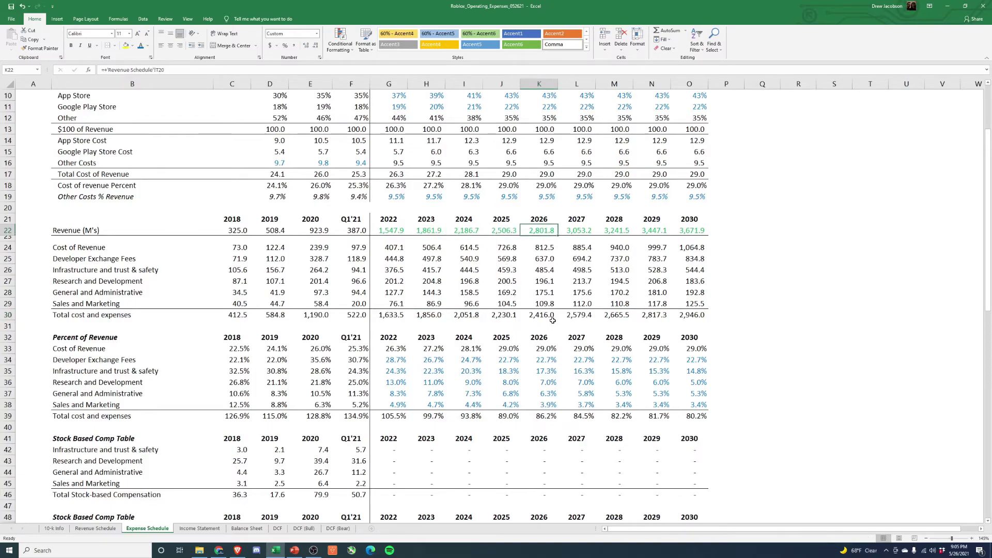
{"action": "left_click", "coordinate": [546, 314], "text": "ctrl"}
{"action": "left_click", "coordinate": [576, 233]}
{"action": "left_click", "coordinate": [576, 316], "text": "ctrl"}
{"action": "left_click", "coordinate": [609, 231]}
{"action": "left_click", "coordinate": [617, 314], "text": "ctrl"}
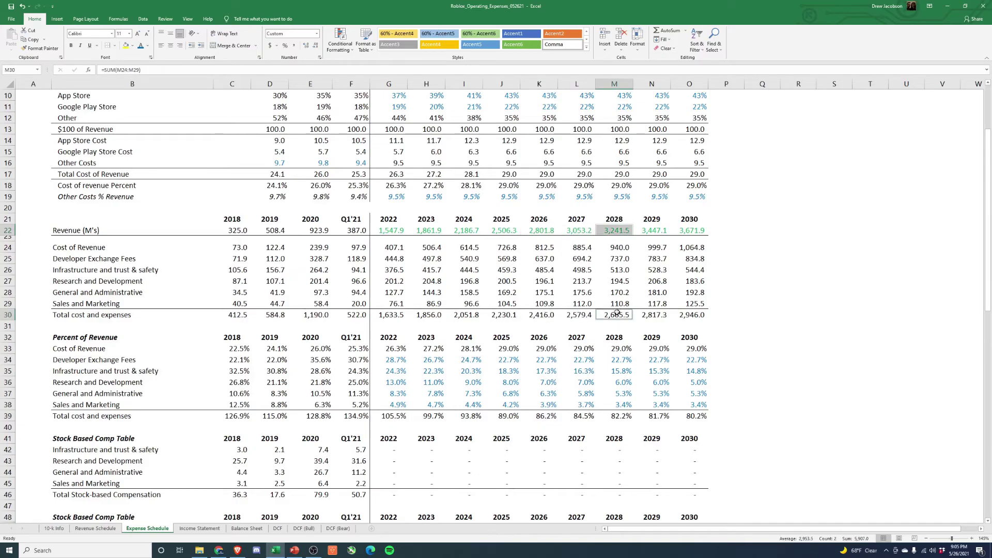
{"action": "left_click", "coordinate": [647, 232]}
{"action": "left_click", "coordinate": [647, 312], "text": "ctrl"}
{"action": "left_click", "coordinate": [691, 233]}
{"action": "left_click", "coordinate": [695, 314], "text": "ctrl"}
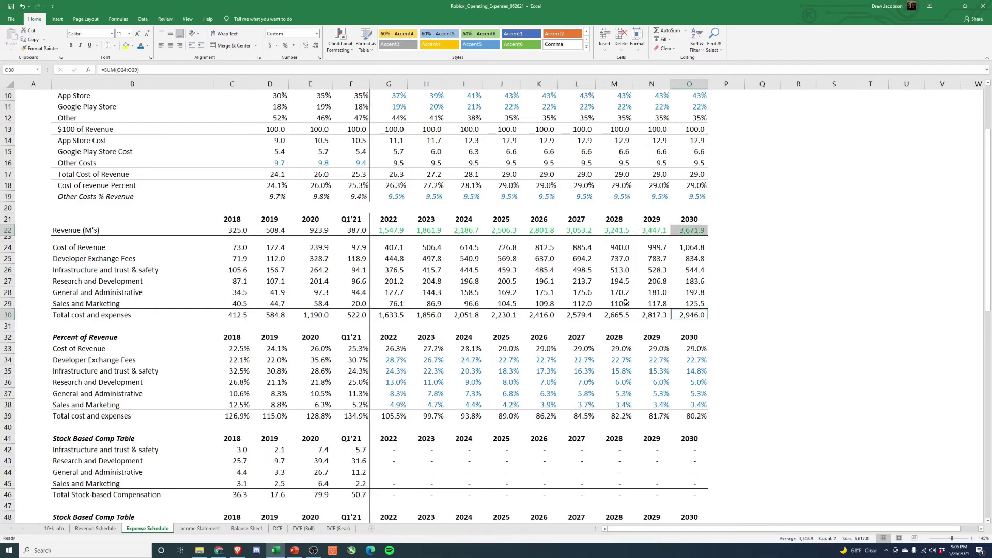
{"action": "scroll", "coordinate": [625, 302], "scroll_direction": "down", "scroll_amount": 2}
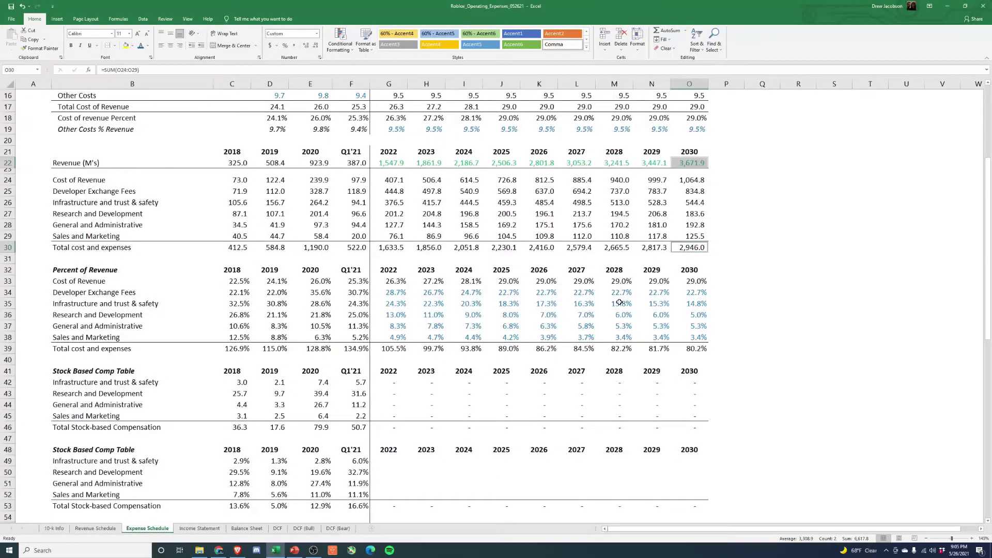
{"action": "scroll", "coordinate": [614, 302], "scroll_direction": "up", "scroll_amount": 1}
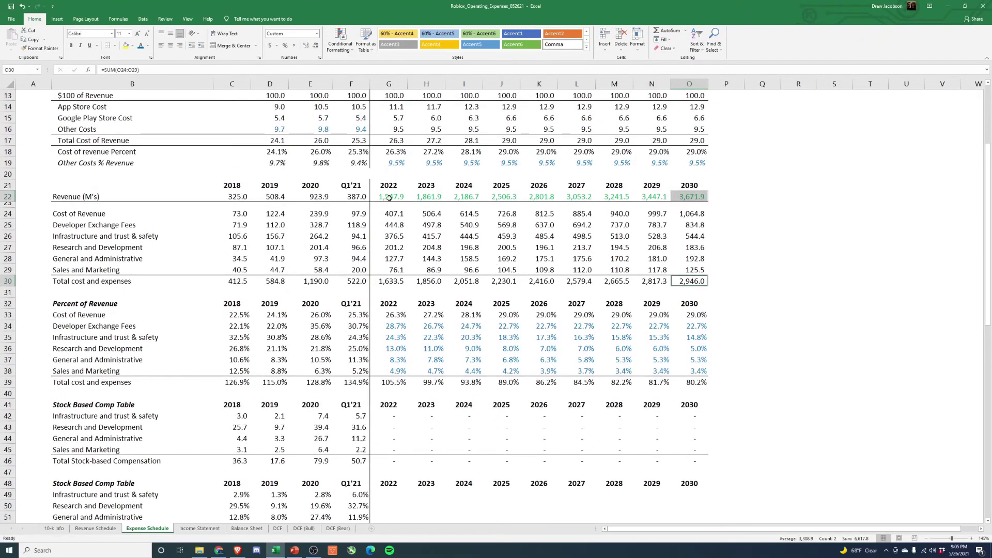
{"action": "left_click_drag", "start_coordinate": [389, 199], "coordinate": [704, 198]}
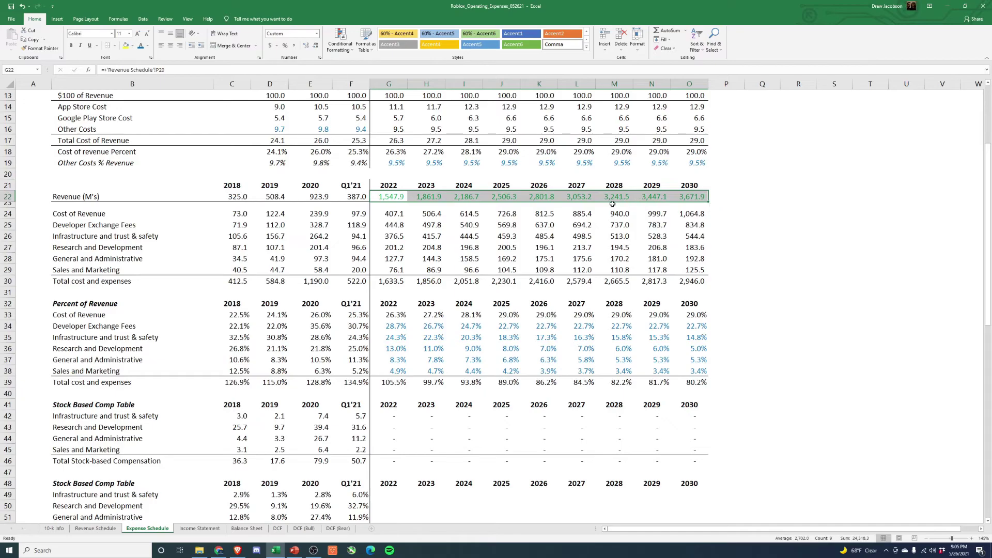
{"action": "scroll", "coordinate": [543, 242], "scroll_direction": "down", "scroll_amount": 3}
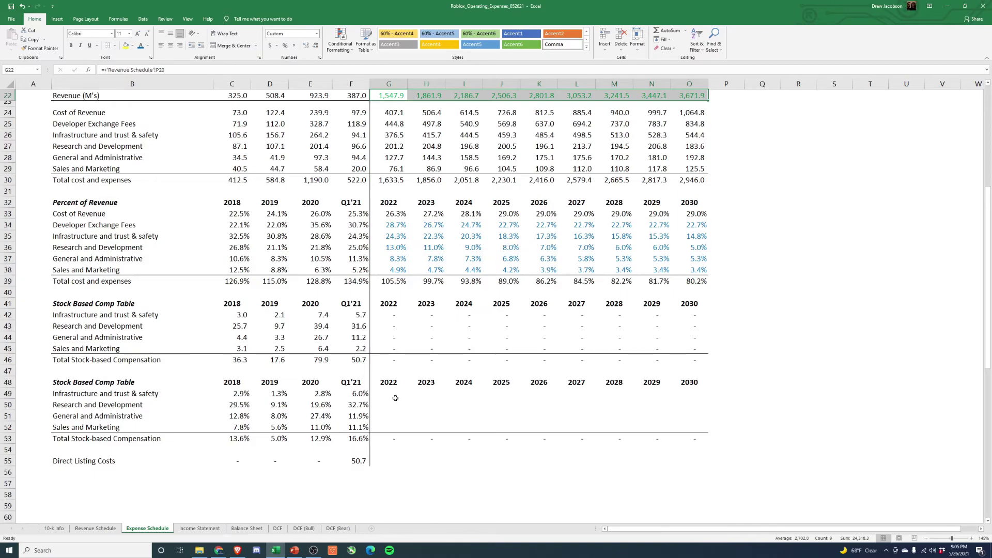
{"action": "scroll", "coordinate": [396, 399], "scroll_direction": "up", "scroll_amount": 6}
{"action": "left_click", "coordinate": [760, 338]}
{"action": "scroll", "coordinate": [724, 352], "scroll_direction": "down", "scroll_amount": 6}
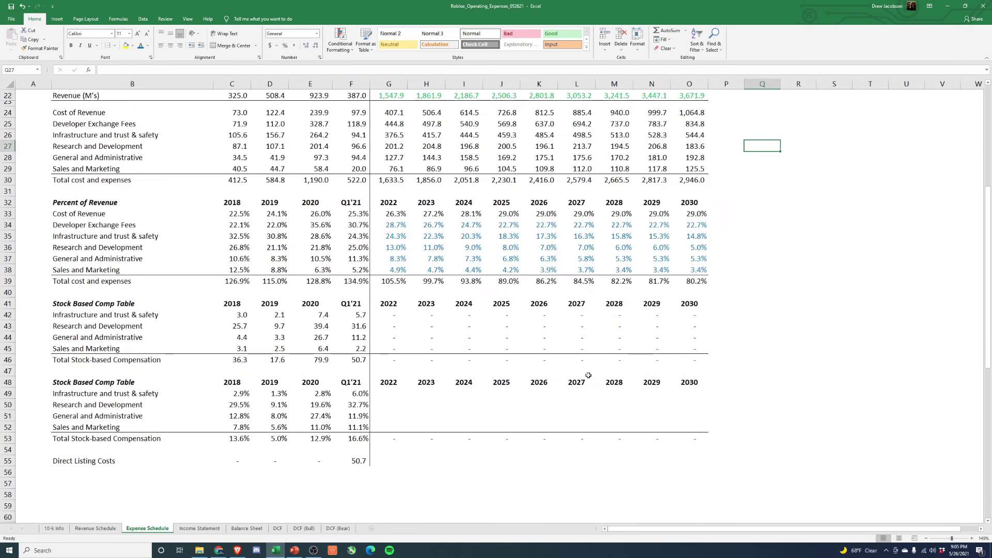
In the stock-based comp percentage table, set the 2022 Infrastructure and trust & safety and Research and Development percents equal to their 2019 percents.
{"action": "left_click", "coordinate": [398, 395]}
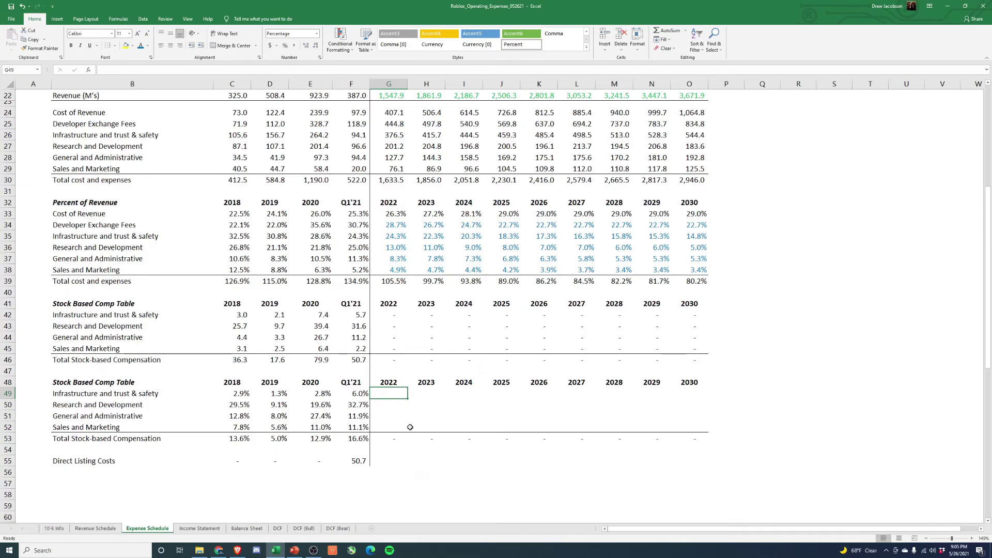
{"action": "type", "text": "+"}
{"action": "key", "text": "Left"}
{"action": "key", "text": "Left"}
{"action": "key", "text": "Left"}
{"action": "key", "text": "Return"}
{"action": "type", "text": "+"}
{"action": "key", "text": "Left"}
{"action": "key", "text": "Left"}
{"action": "key", "text": "Left"}
{"action": "key", "text": "Return"}
Set the 2022 stock-based comp percents for General and Administrative and Sales and Marketing equal to their 2019 percents.
{"action": "type", "text": "+"}
{"action": "key", "text": "Left"}
{"action": "key", "text": "Left"}
{"action": "key", "text": "Left"}
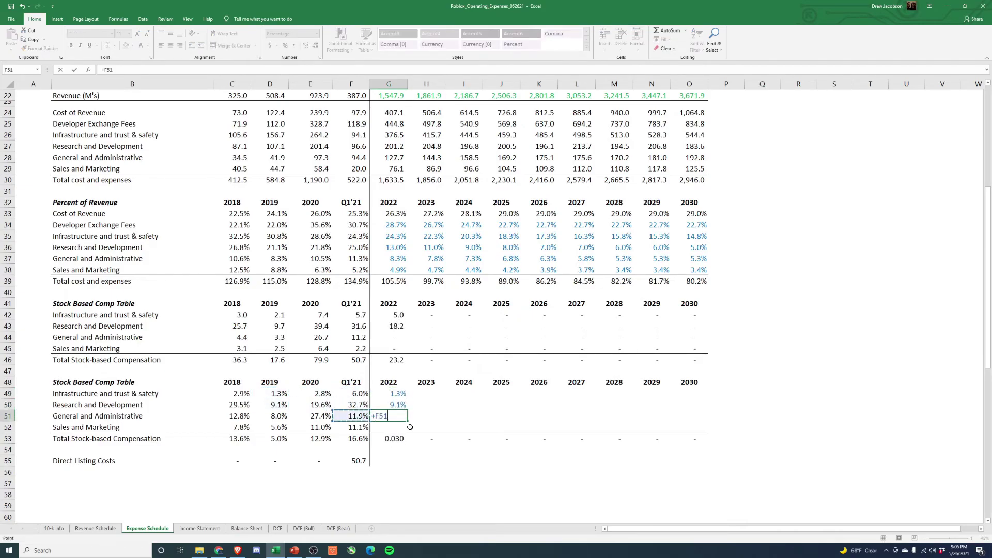
{"action": "key", "text": "Return"}
{"action": "type", "text": "+"}
{"action": "key", "text": "Left"}
{"action": "key", "text": "Left"}
{"action": "key", "text": "Left"}
{"action": "key", "text": "Return"}
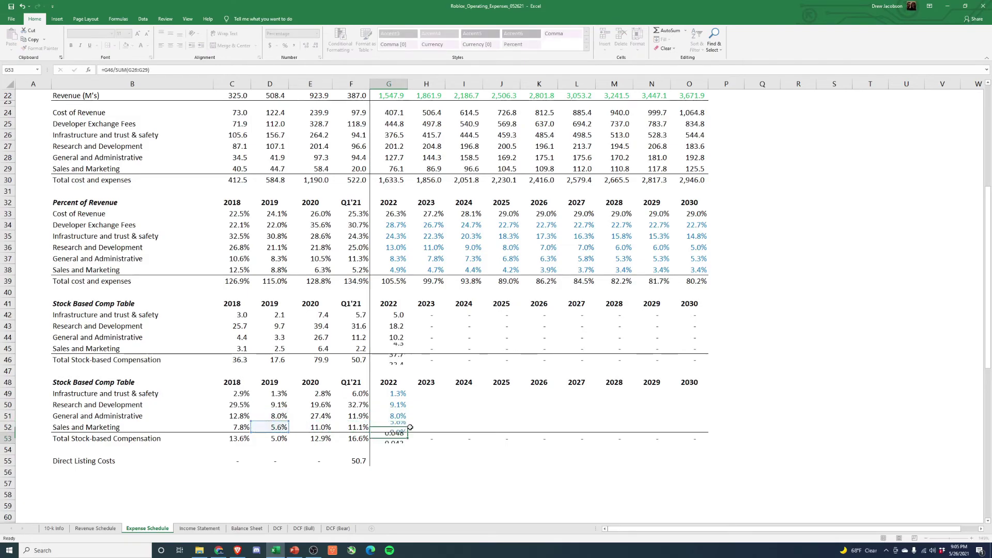
Format the 2022 Total Stock-based Compensation percent as a percentage with one decimal.
{"action": "key", "text": "ctrl+shift+5"}
{"action": "key", "text": "alt+h"}
{"action": "key", "text": "0"}
Set the 2023 stock-based comp percents of all four expense lines equal to their 2022 percents.
{"action": "key", "text": "Up"}
{"action": "key", "text": "Up"}
{"action": "key", "text": "Up"}
{"action": "key", "text": "Up"}
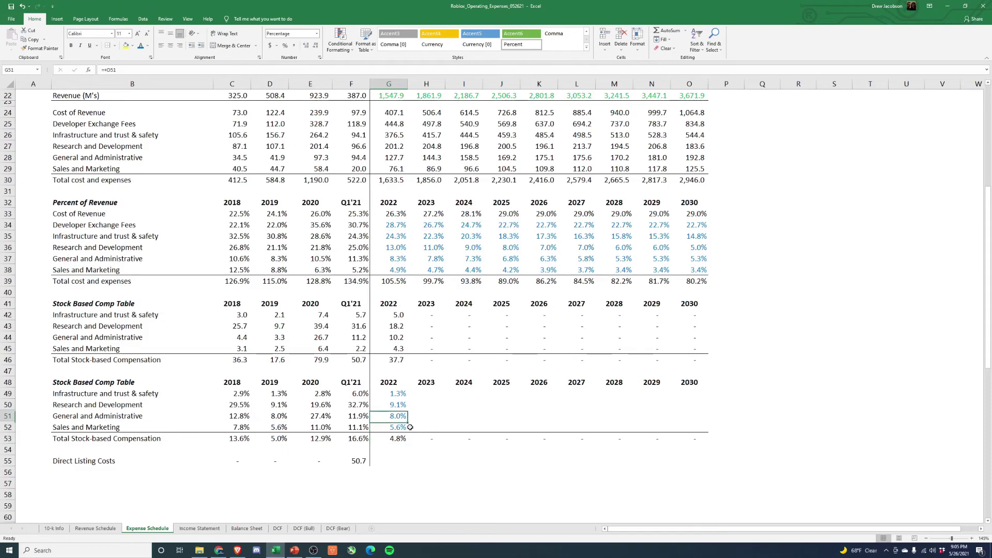
{"action": "key", "text": "shift+Down"}
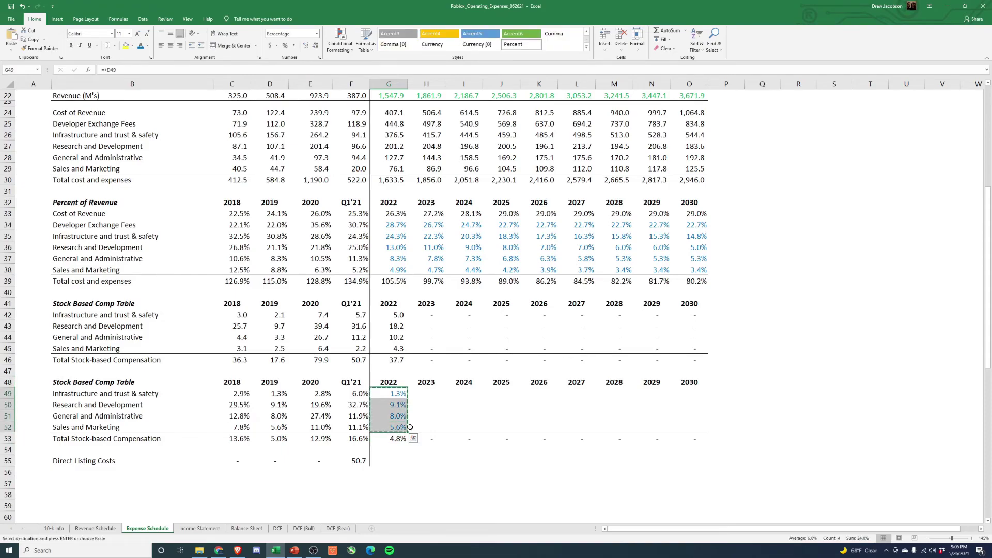
{"action": "key", "text": "Right"}
{"action": "type", "text": "+"}
{"action": "key", "text": "Left"}
{"action": "key", "text": "Return"}
{"action": "type", "text": "+"}
{"action": "key", "text": "Left"}
{"action": "key", "text": "Return"}
{"action": "type", "text": "+"}
{"action": "key", "text": "Left"}
{"action": "key", "text": "Return"}
{"action": "type", "text": "+"}
{"action": "key", "text": "Left"}
{"action": "key", "text": "Return"}
Copy the four 2023 stock-based comp percent formulas across 2024 to 2030, pasting formulas only.
{"action": "key", "text": "Up"}
{"action": "key", "text": "Up"}
{"action": "key", "text": "Up"}
{"action": "key", "text": "Up"}
{"action": "key", "text": "shift+Down"}
{"action": "key", "text": "shift+Down"}
{"action": "key", "text": "shift+Down"}
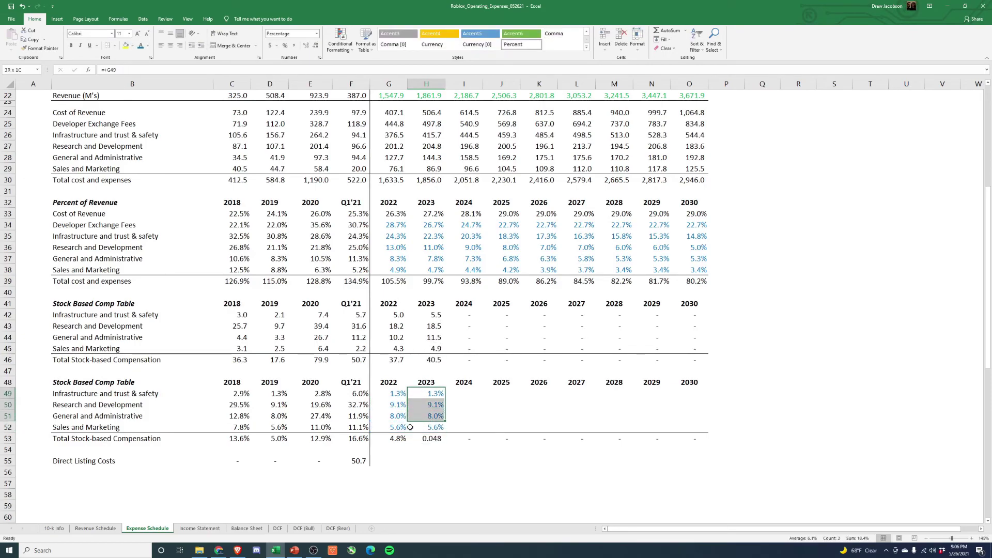
{"action": "key", "text": "ctrl+c"}
{"action": "key", "text": "shift+Right"}
{"action": "key", "text": "shift+Right"}
{"action": "key", "text": "shift+Right"}
{"action": "key", "text": "shift+Right"}
{"action": "key", "text": "shift+Right"}
{"action": "key", "text": "shift+Right"}
{"action": "key", "text": "shift+Right"}
{"action": "key", "text": "alt+e"}
{"action": "key", "text": "s"}
{"action": "key", "text": "f"}
{"action": "key", "text": "Return"}
Format the 2023–2030 Total Stock-based Compensation percents as percentages with one decimal.
{"action": "left_click", "coordinate": [410, 427]}
{"action": "key", "text": "Down"}
{"action": "key", "text": "ctrl+shift+Right"}
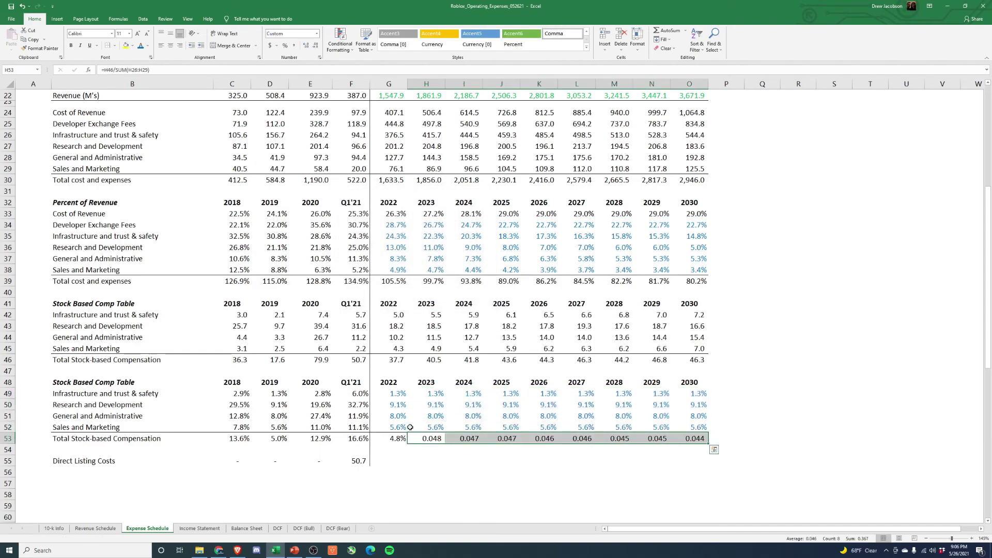
{"action": "key", "text": "ctrl+shift+5"}
{"action": "key", "text": "alt+h"}
{"action": "key", "text": "0"}
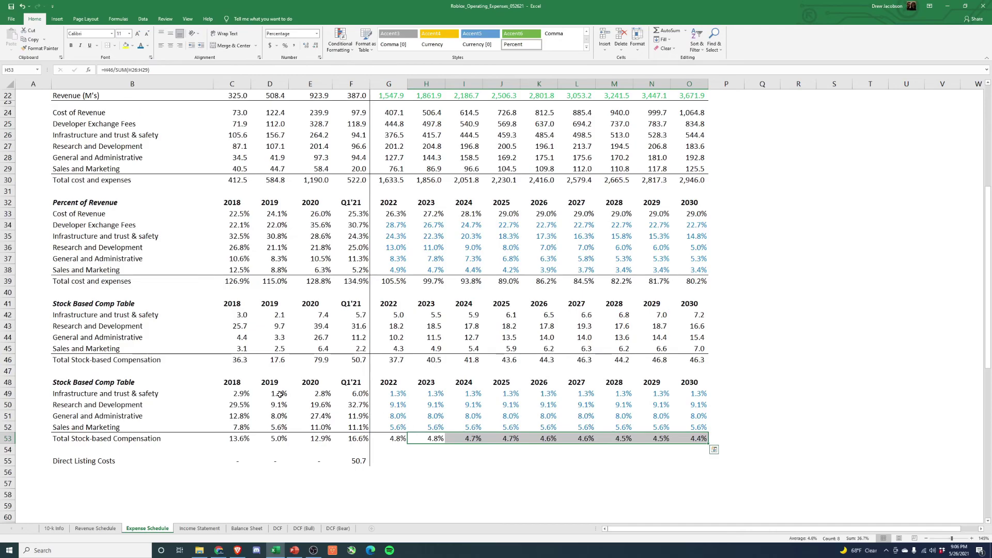
Examine the 2019 stock-based comp percents against the forecast line and total percents for 2022 to 2030.
{"action": "left_click_drag", "start_coordinate": [280, 404], "coordinate": [279, 427]}
{"action": "left_click", "coordinate": [269, 461]}
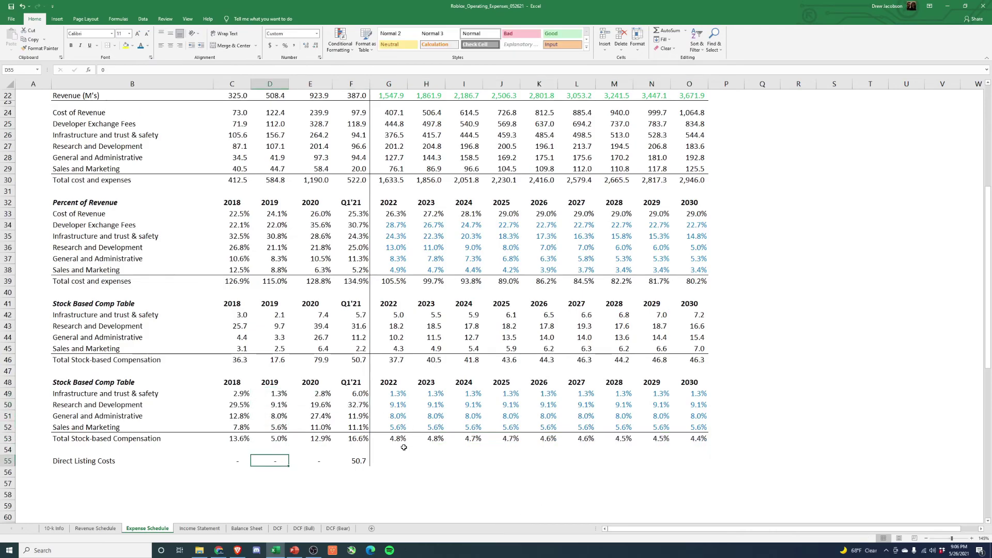
{"action": "left_click_drag", "start_coordinate": [398, 441], "coordinate": [700, 439]}
{"action": "left_click", "coordinate": [488, 468]}
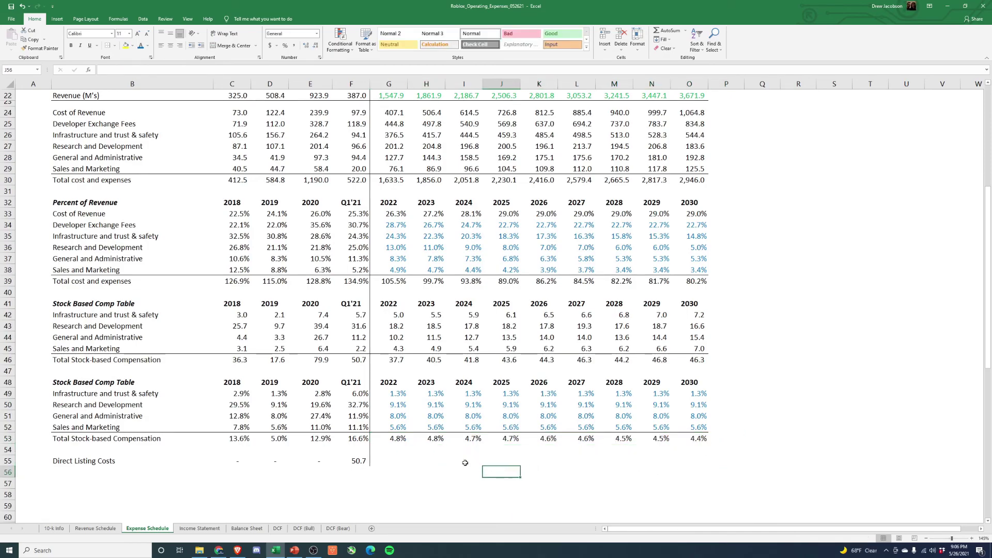
{"action": "left_click_drag", "start_coordinate": [396, 441], "coordinate": [703, 439]}
{"action": "left_click_drag", "start_coordinate": [387, 398], "coordinate": [695, 429]}
{"action": "left_click", "coordinate": [799, 438]}
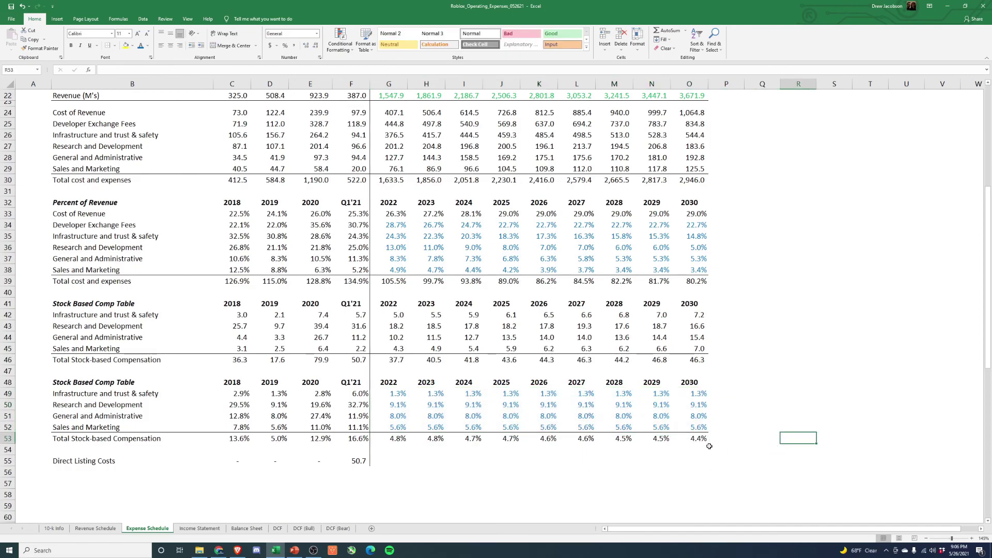
{"action": "left_click", "coordinate": [700, 439]}
Review the completed Expense Schedule, comparing forecast revenue with total cost and expenses and the stock-based comp tables.
{"action": "scroll", "coordinate": [538, 460], "scroll_direction": "up", "scroll_amount": 7}
{"action": "scroll", "coordinate": [447, 424], "scroll_direction": "down", "scroll_amount": 2}
{"action": "left_click", "coordinate": [387, 266]}
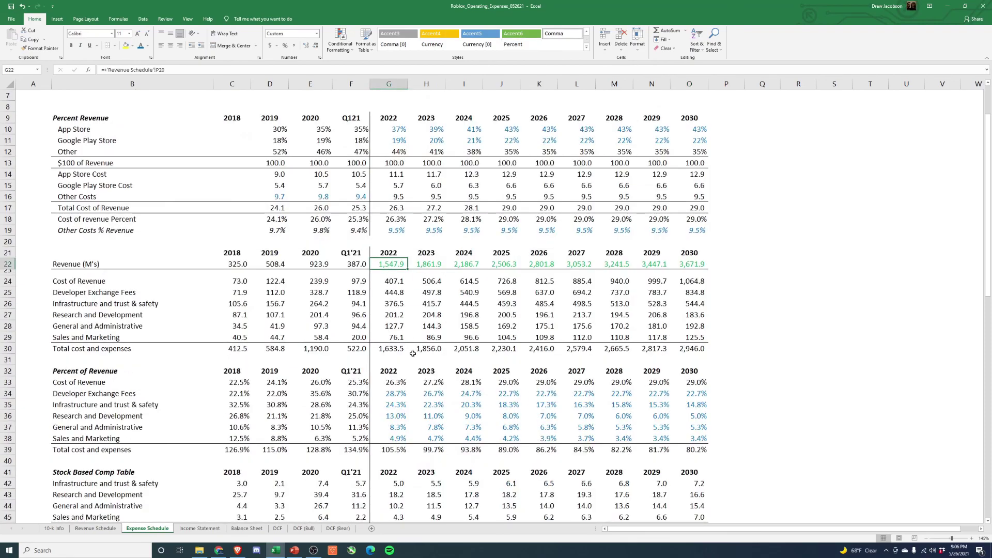
{"action": "left_click", "coordinate": [701, 350]}
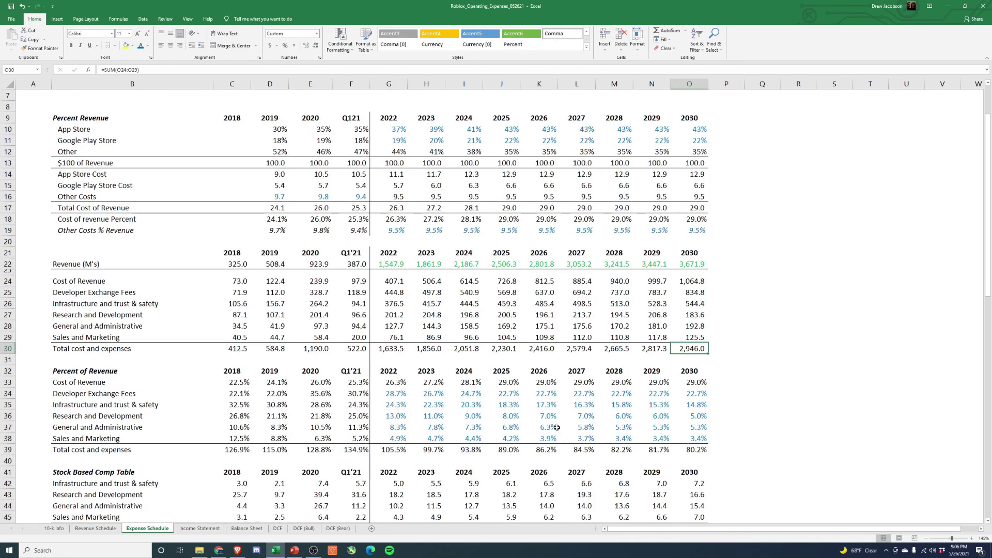
{"action": "scroll", "coordinate": [781, 349], "scroll_direction": "up", "scroll_amount": 2}
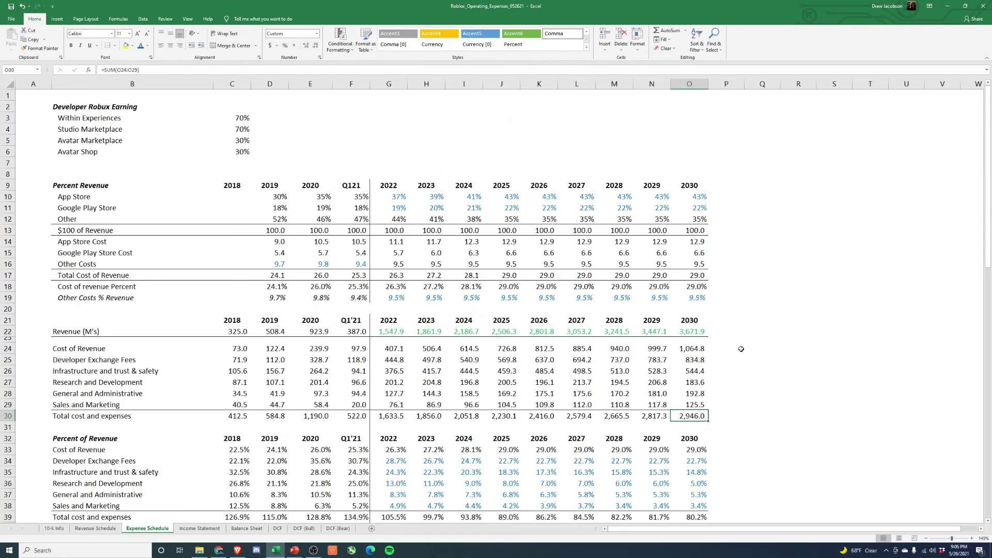
{"action": "scroll", "coordinate": [740, 349], "scroll_direction": "down", "scroll_amount": 9}
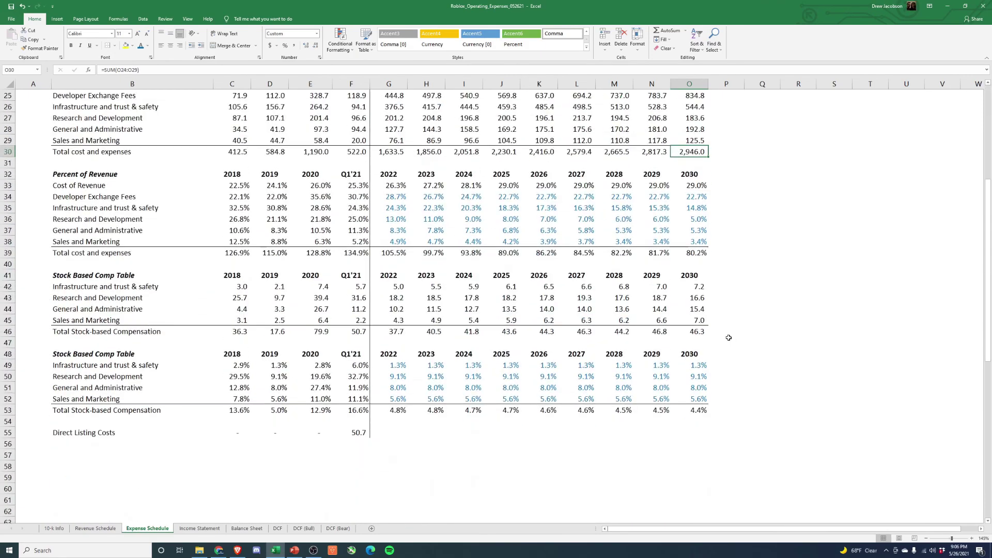
{"action": "scroll", "coordinate": [723, 344], "scroll_direction": "up", "scroll_amount": 8}
{"action": "scroll", "coordinate": [711, 340], "scroll_direction": "up", "scroll_amount": 1}
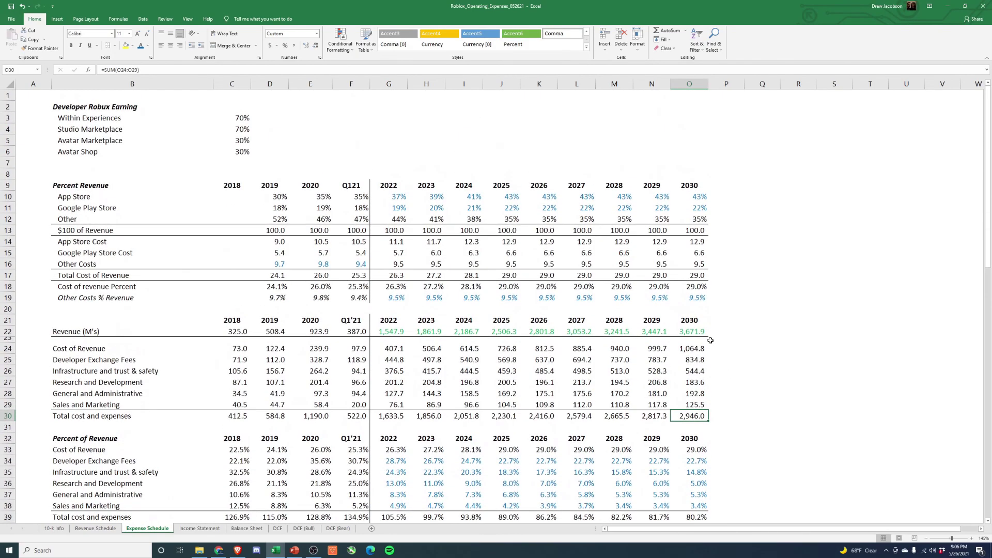